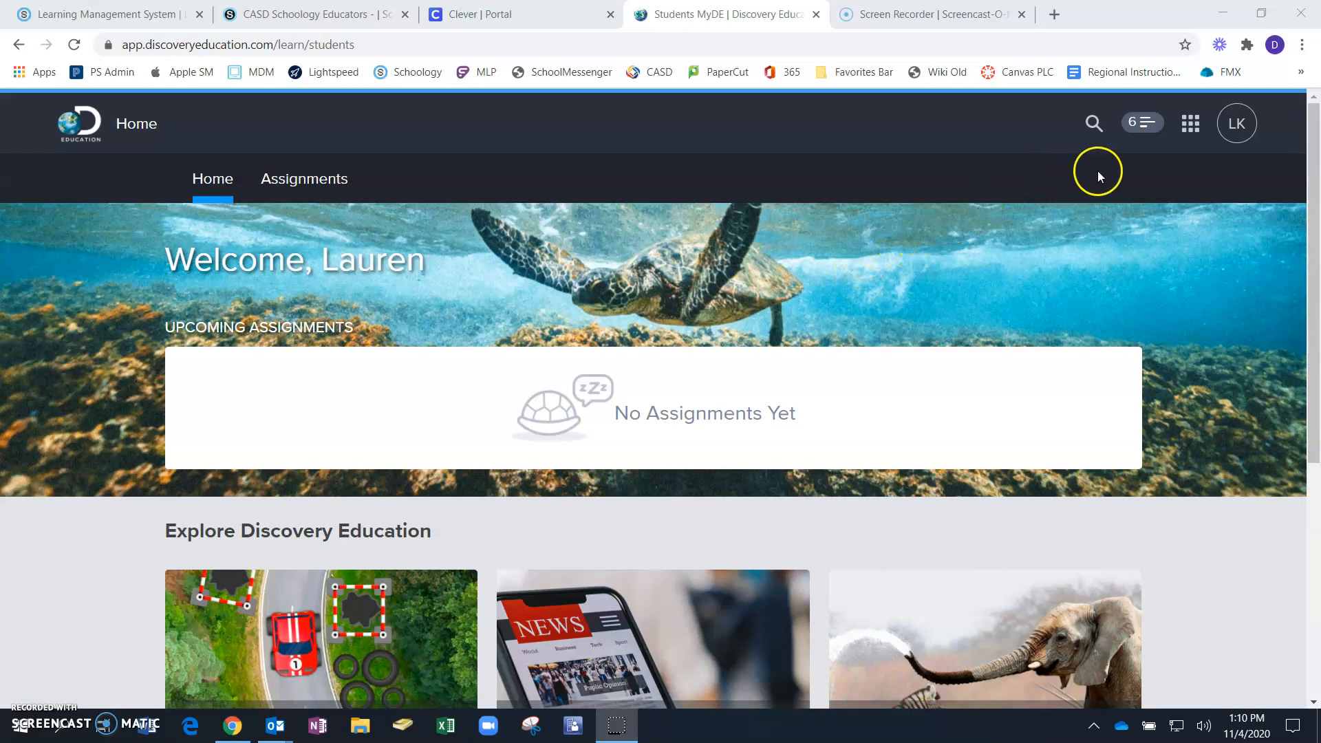
{"action": "left_click", "coordinate": [1191, 123]}
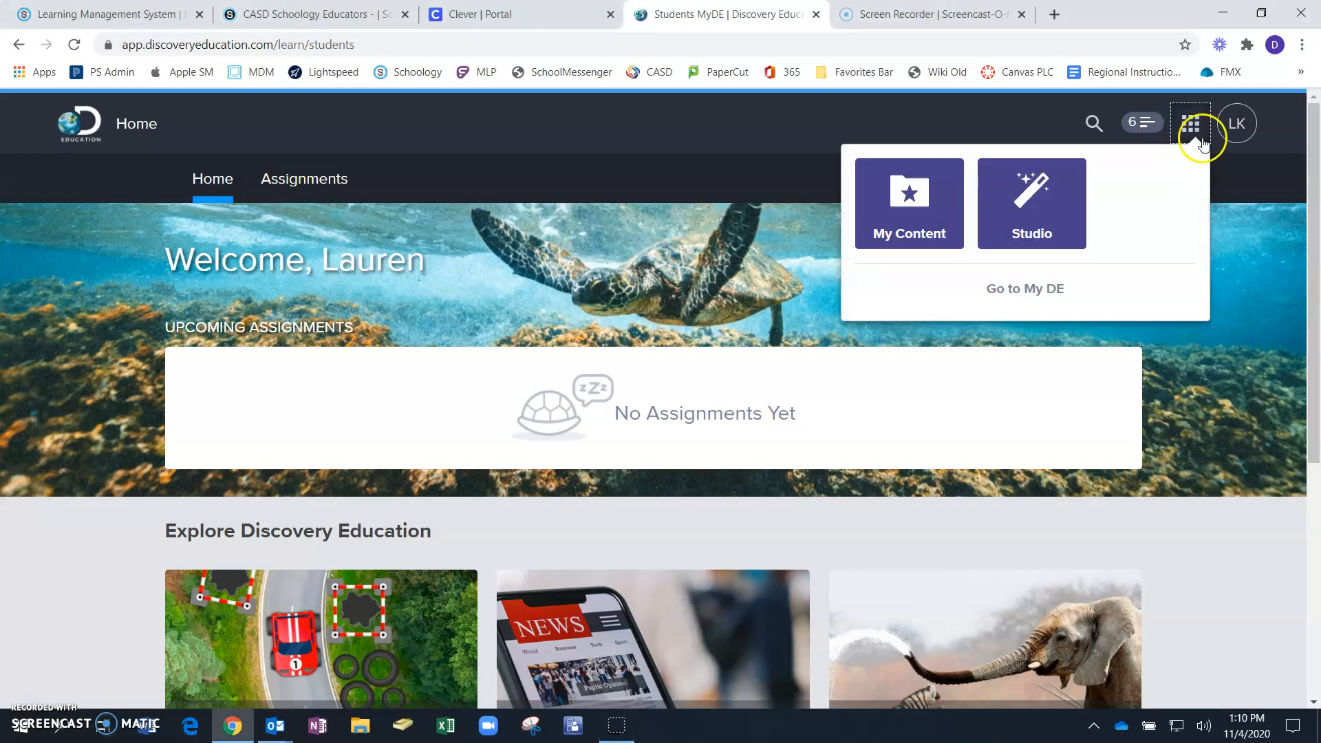
{"action": "left_click", "coordinate": [1044, 228]}
{"action": "left_click", "coordinate": [1049, 230]}
{"action": "left_click", "coordinate": [1066, 219]}
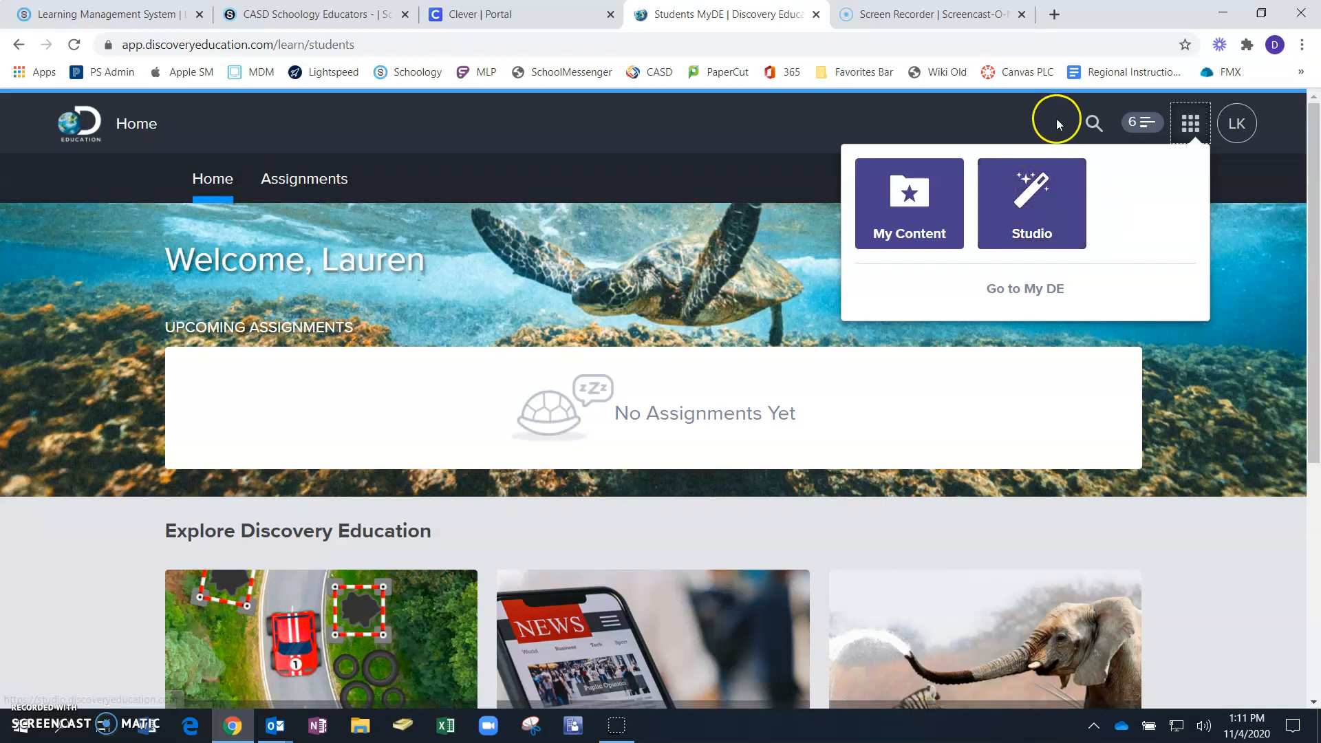
{"action": "left_click", "coordinate": [765, 130]}
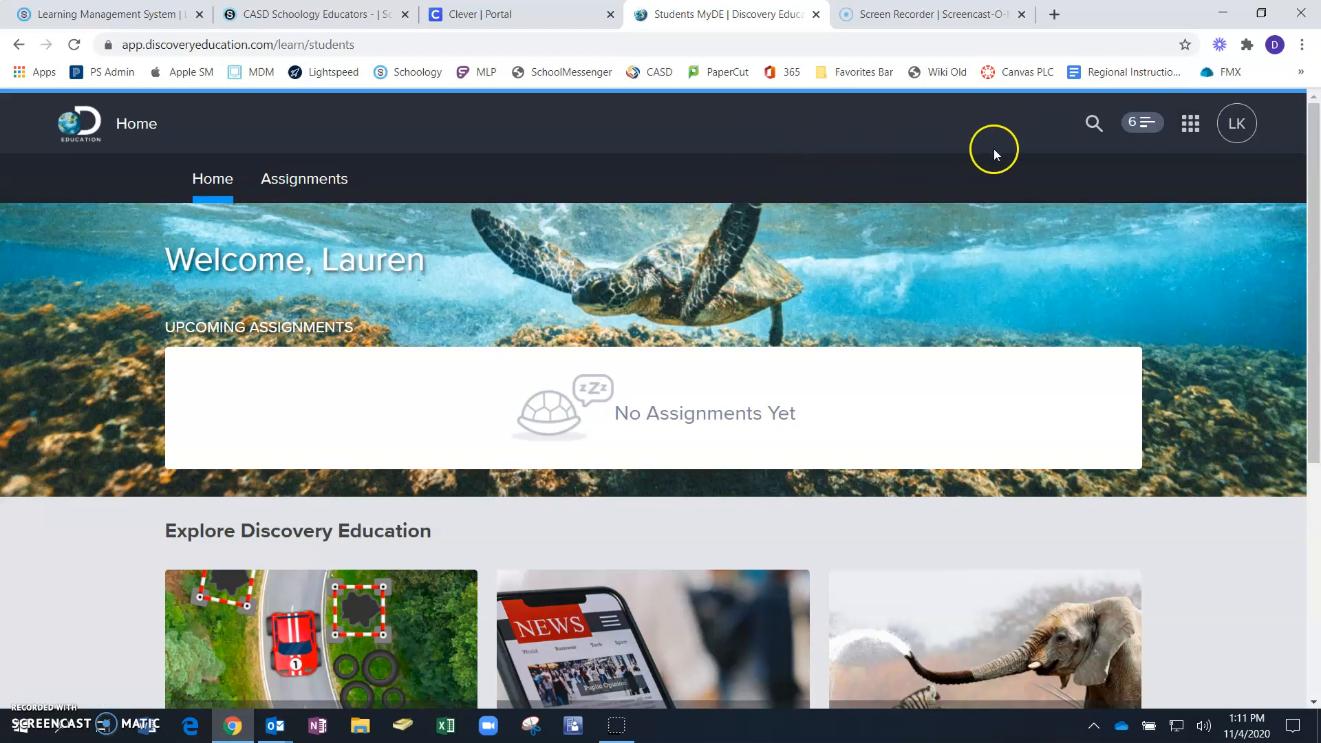
Step: Search Discovery Education for "international space station"
{"action": "left_click", "coordinate": [1094, 123]}
{"action": "left_click", "coordinate": [828, 133]}
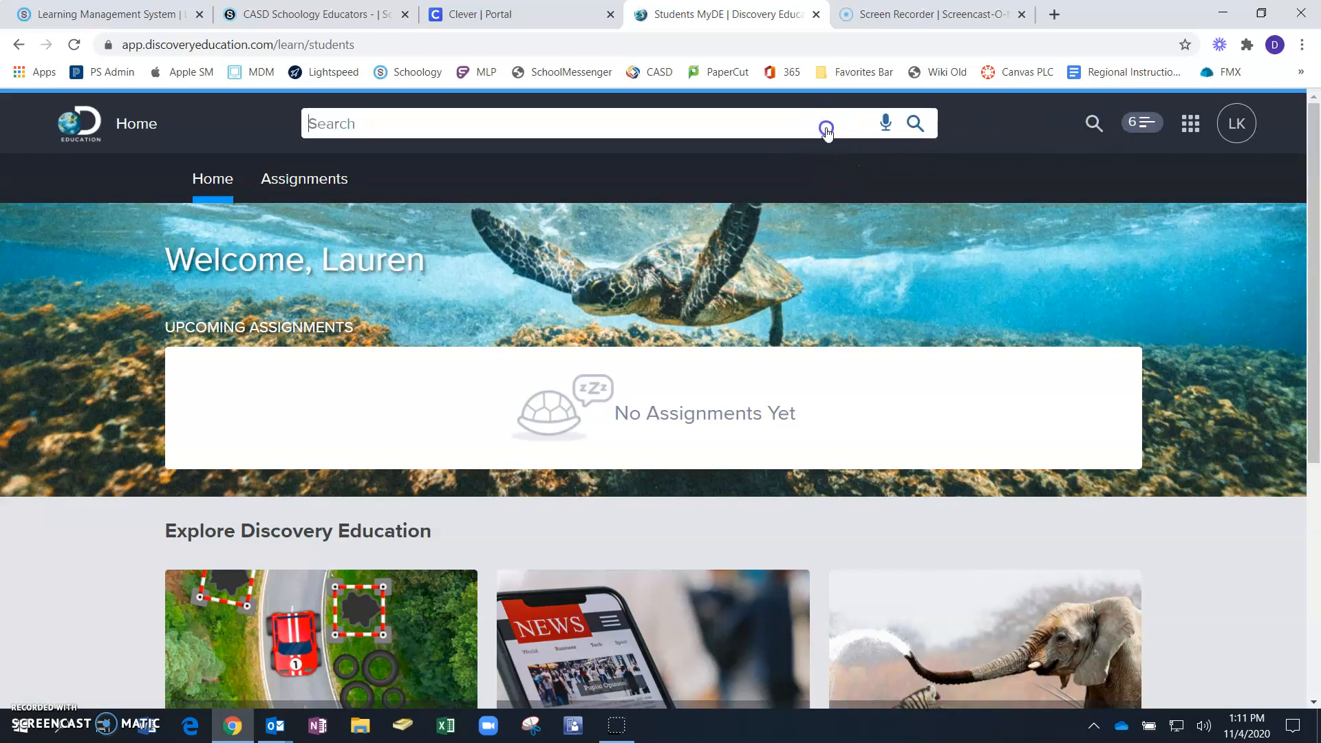
{"action": "type", "text": "international "}
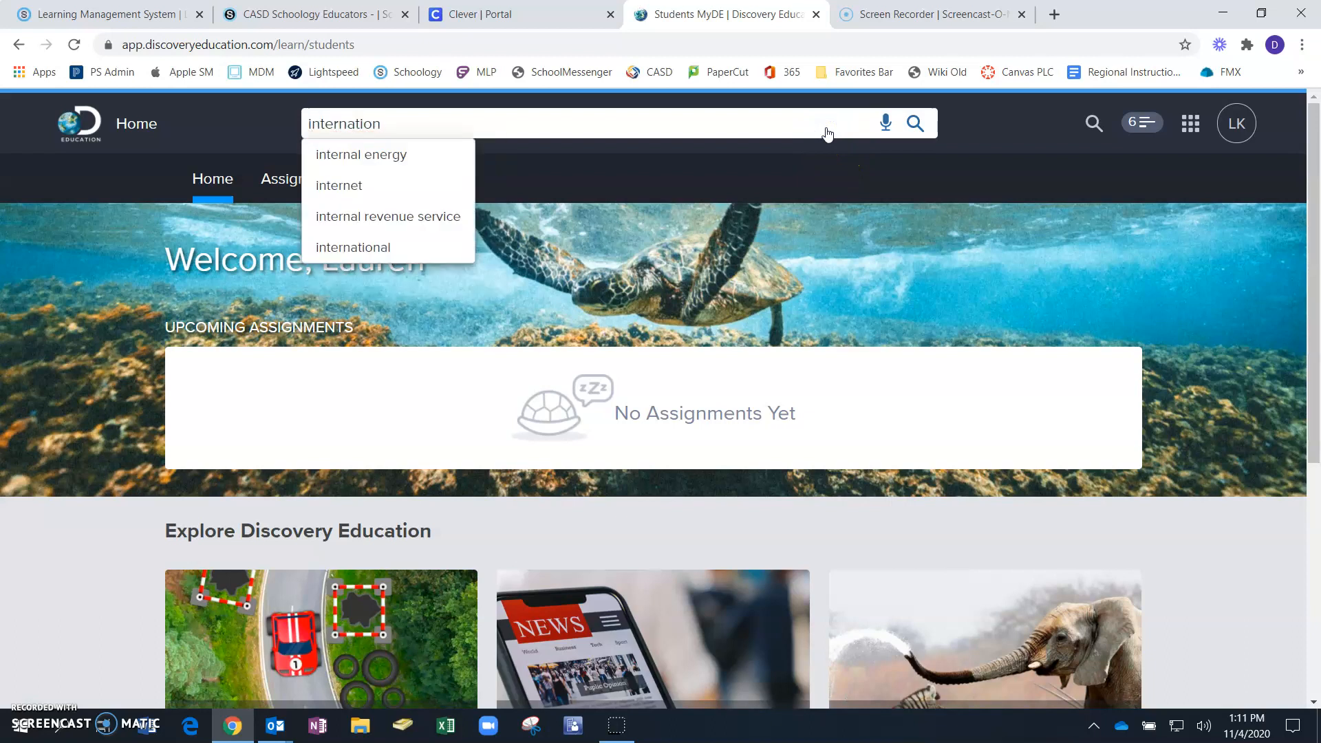
{"action": "type", "text": "space station"}
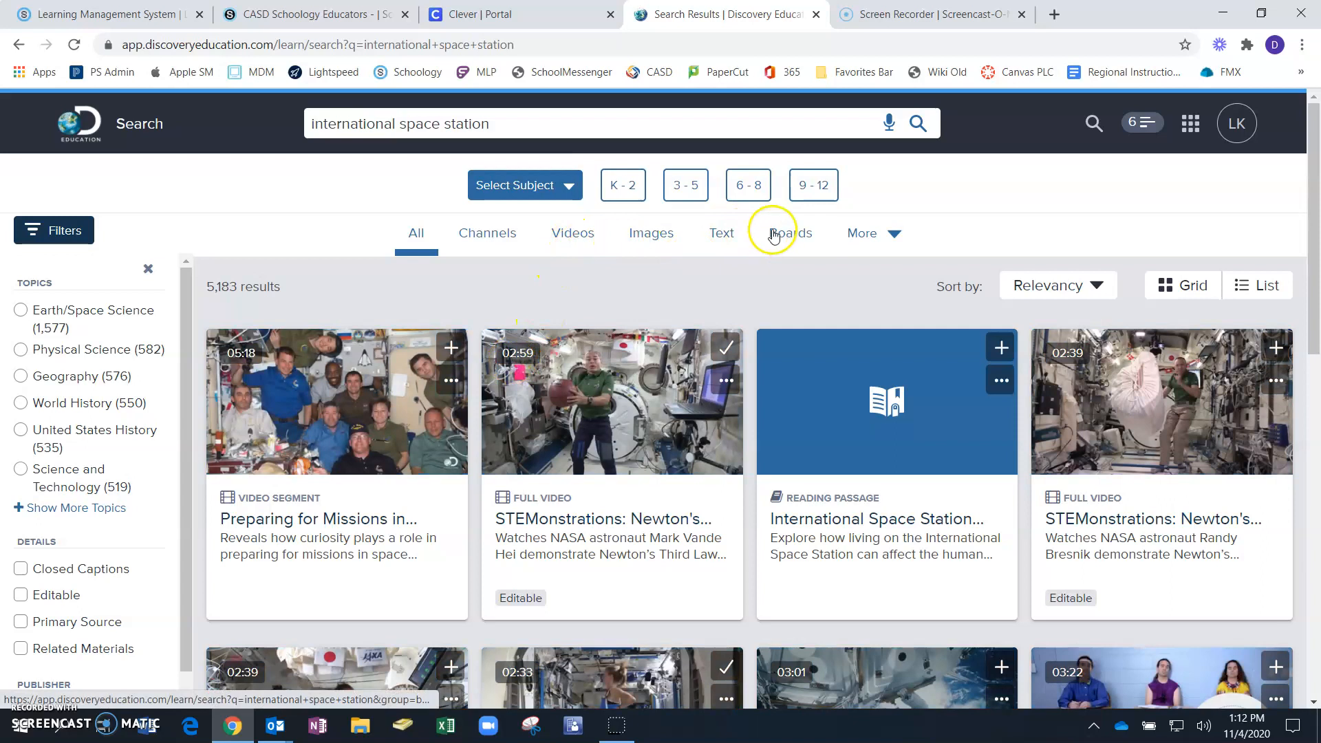
Step: Check the additional resource types, and add the "Preparing for Missions in..." video segment to the saved resource list
{"action": "left_click", "coordinate": [892, 237]}
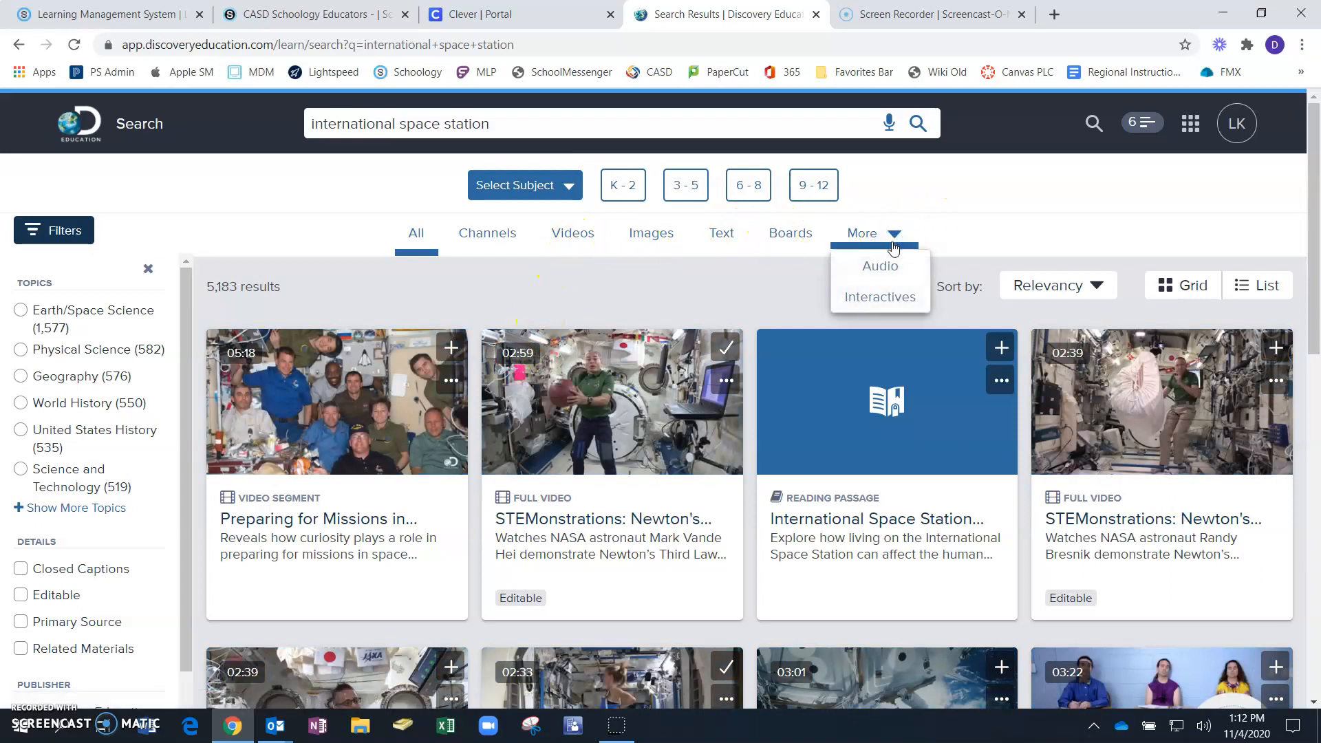
{"action": "left_click", "coordinate": [969, 181]}
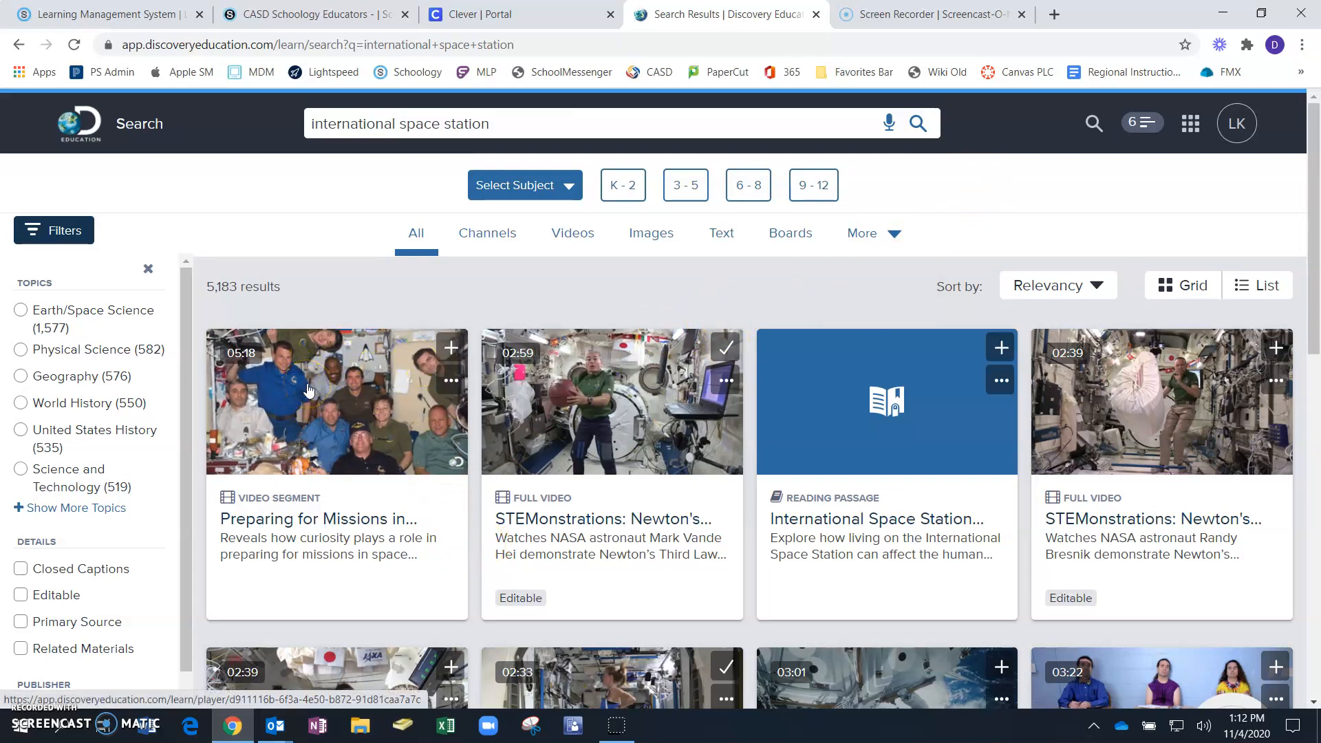
{"action": "left_click", "coordinate": [450, 349]}
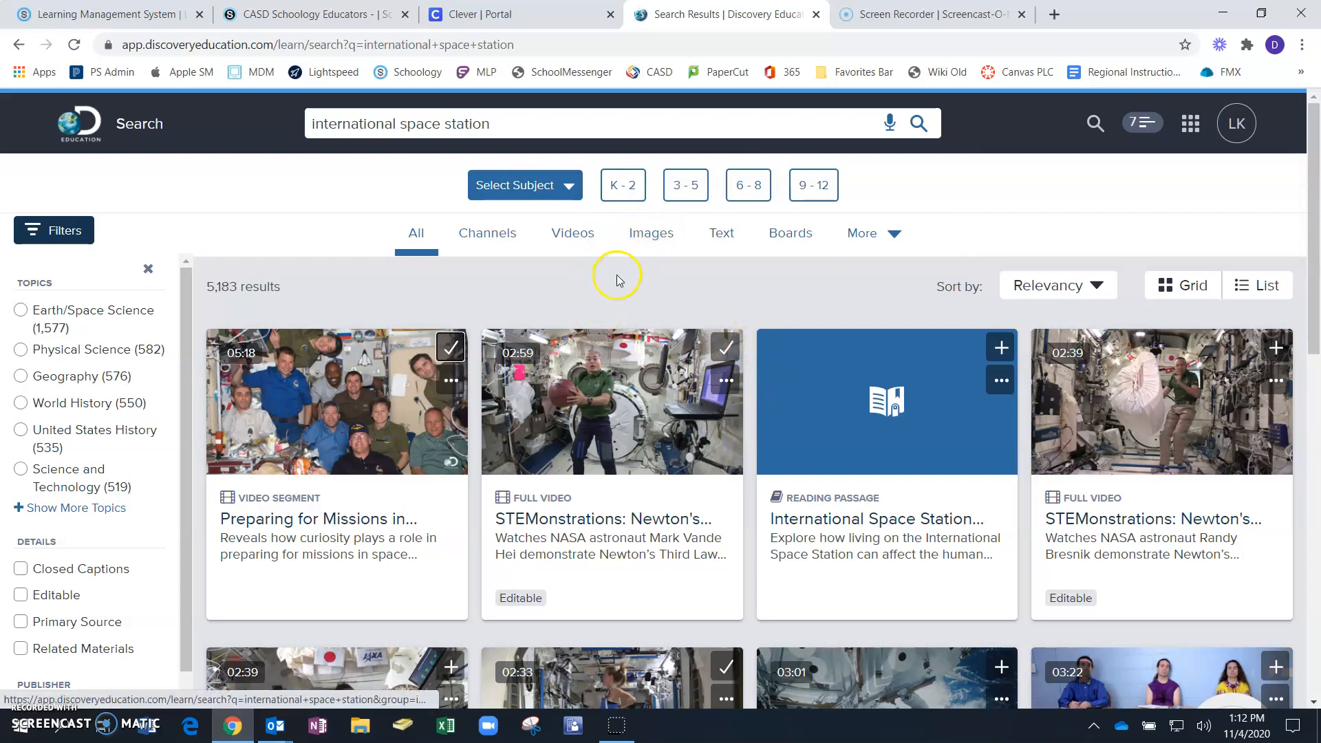
Step: Limit the results to images, and add the "Illustration of U.S.Int'l..." image to the saved resource list
{"action": "left_click", "coordinate": [639, 234]}
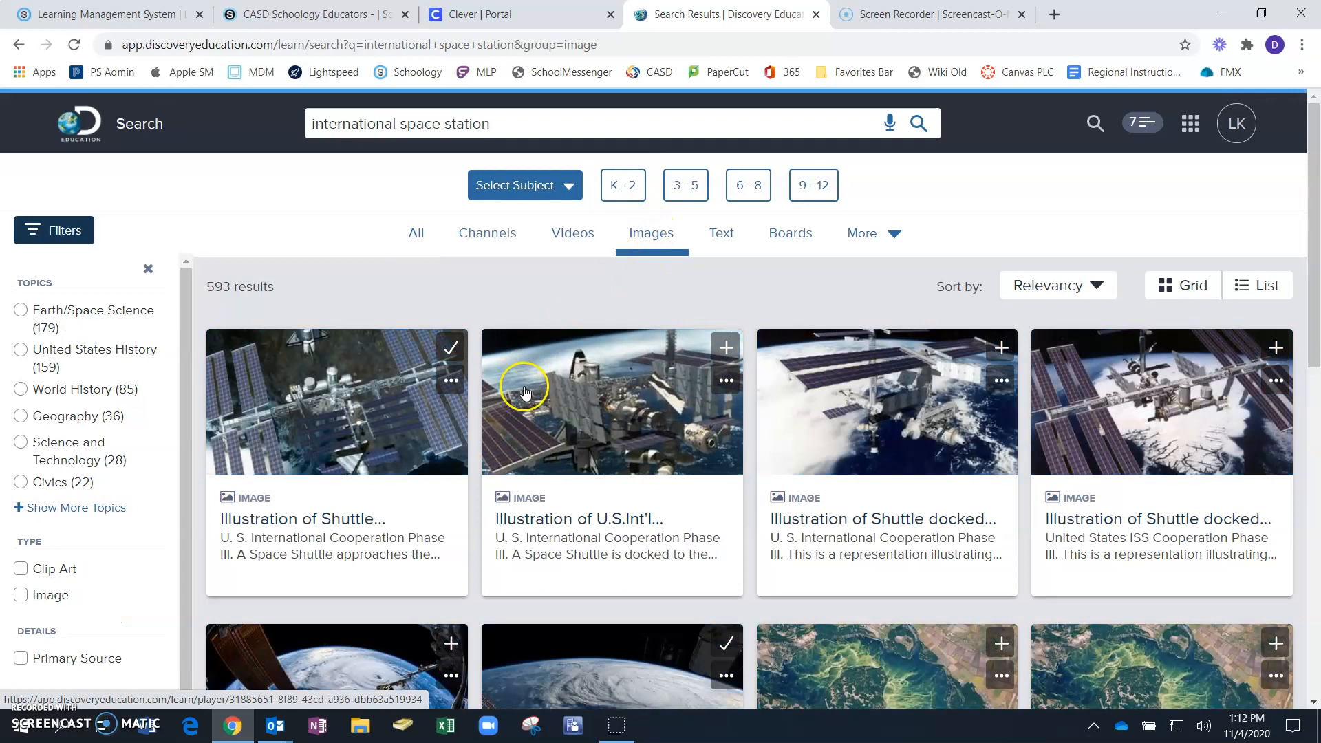
{"action": "scroll", "coordinate": [516, 403], "scroll_direction": "down", "scroll_amount": 1}
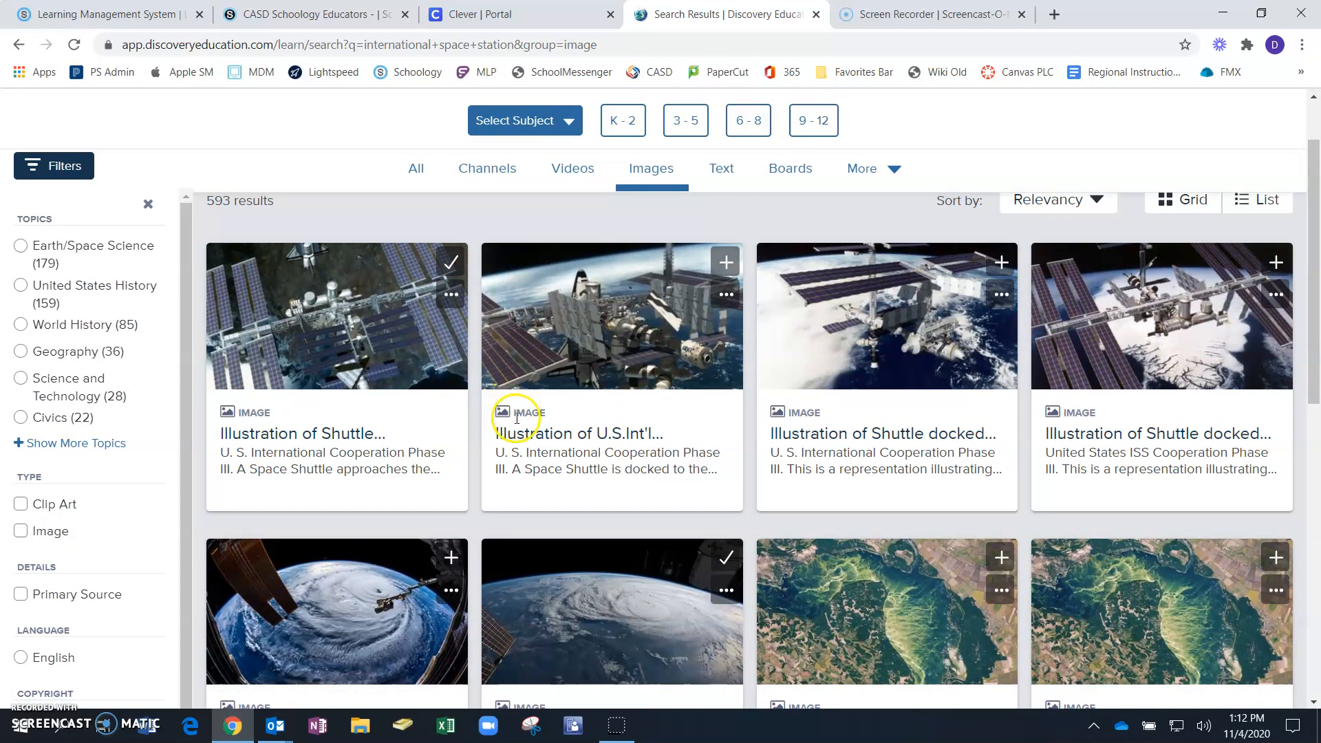
{"action": "scroll", "coordinate": [555, 487], "scroll_direction": "down", "scroll_amount": 3}
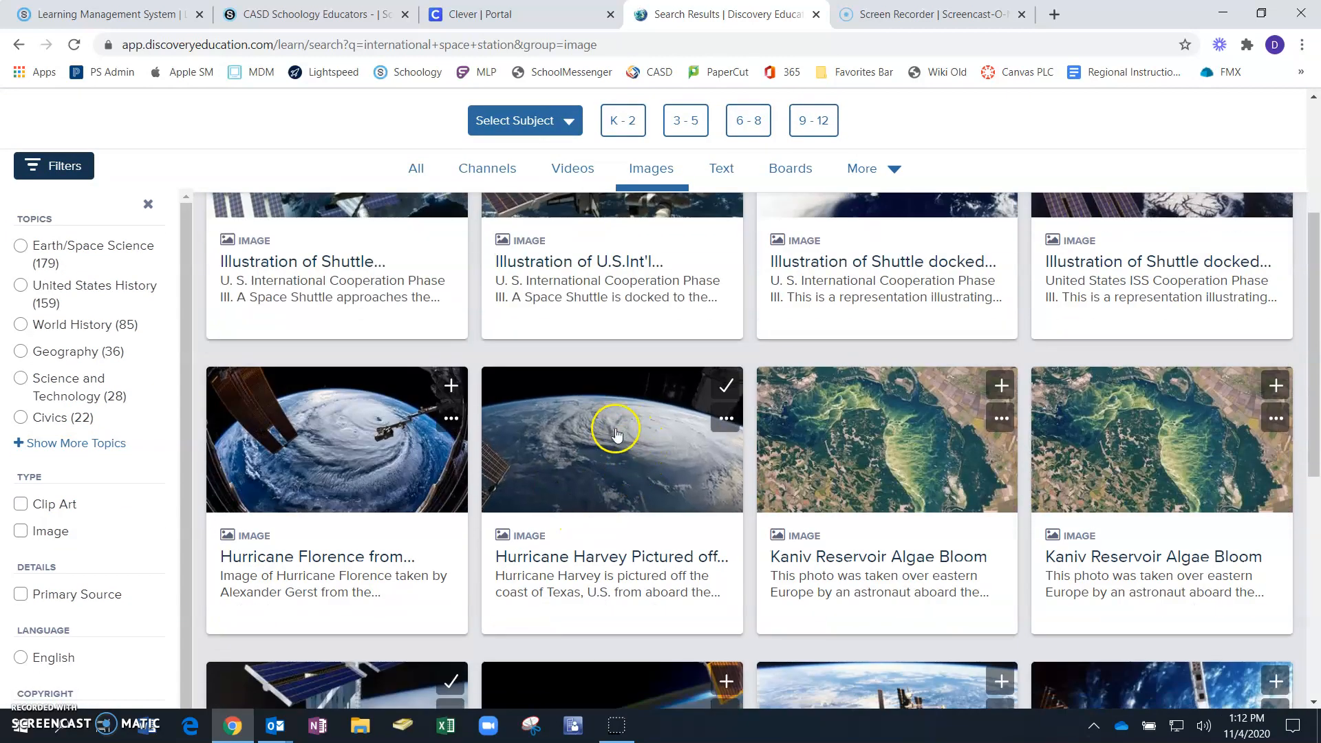
{"action": "scroll", "coordinate": [612, 482], "scroll_direction": "up", "scroll_amount": 4}
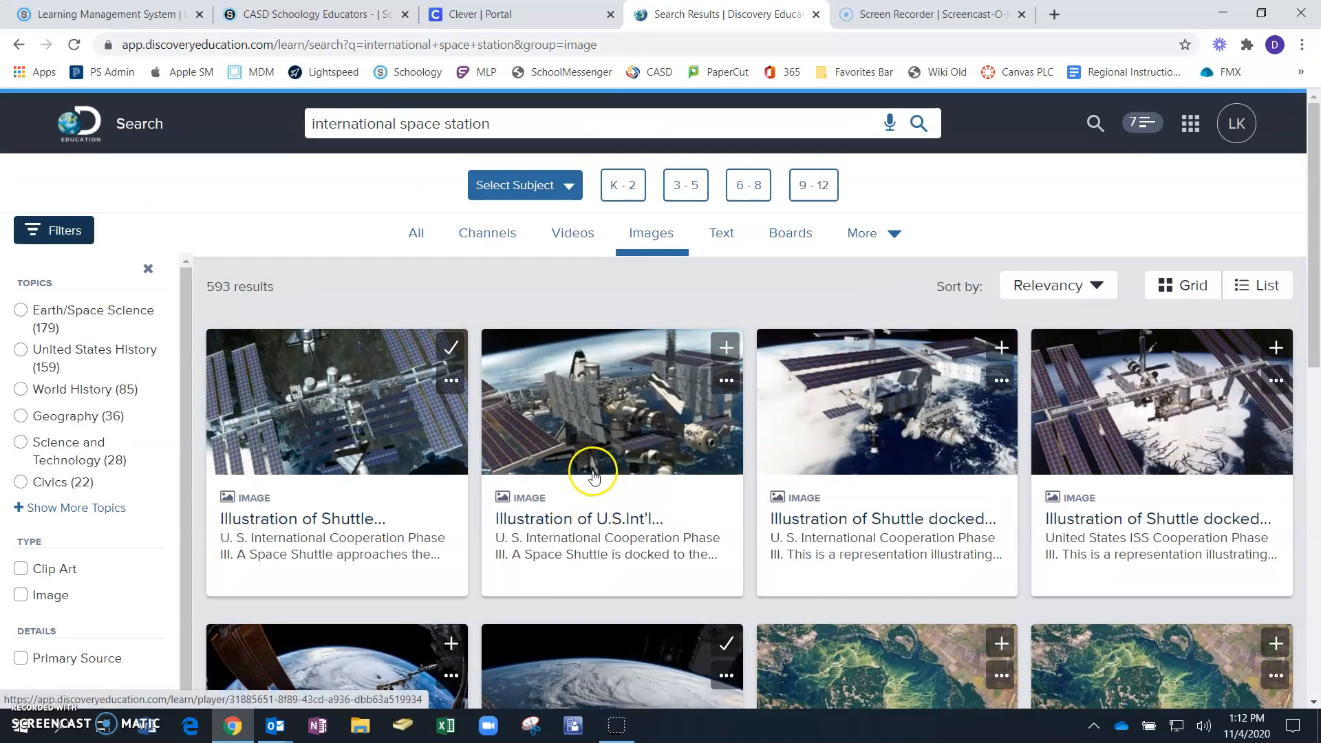
{"action": "left_click", "coordinate": [726, 350]}
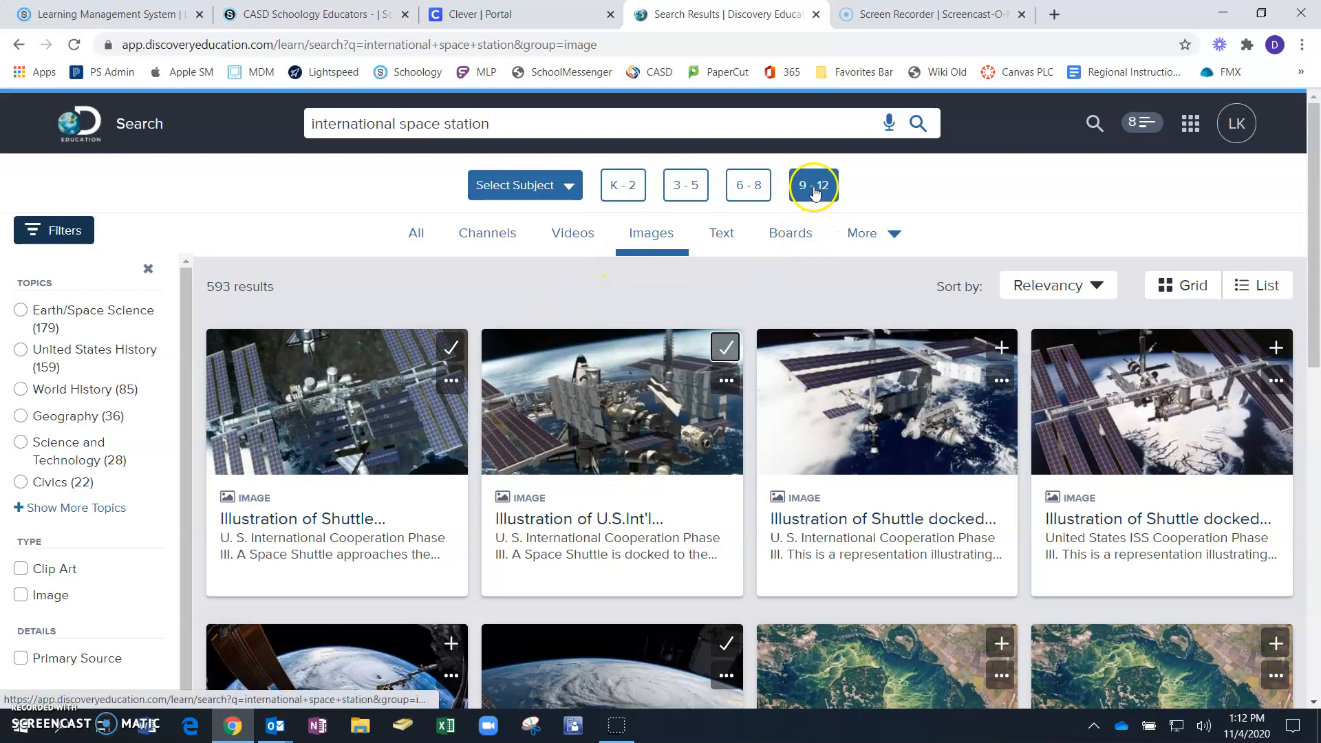
Step: Review the subject choices and compare the full set of search results with the images only, ending on all resource types
{"action": "left_click", "coordinate": [561, 196]}
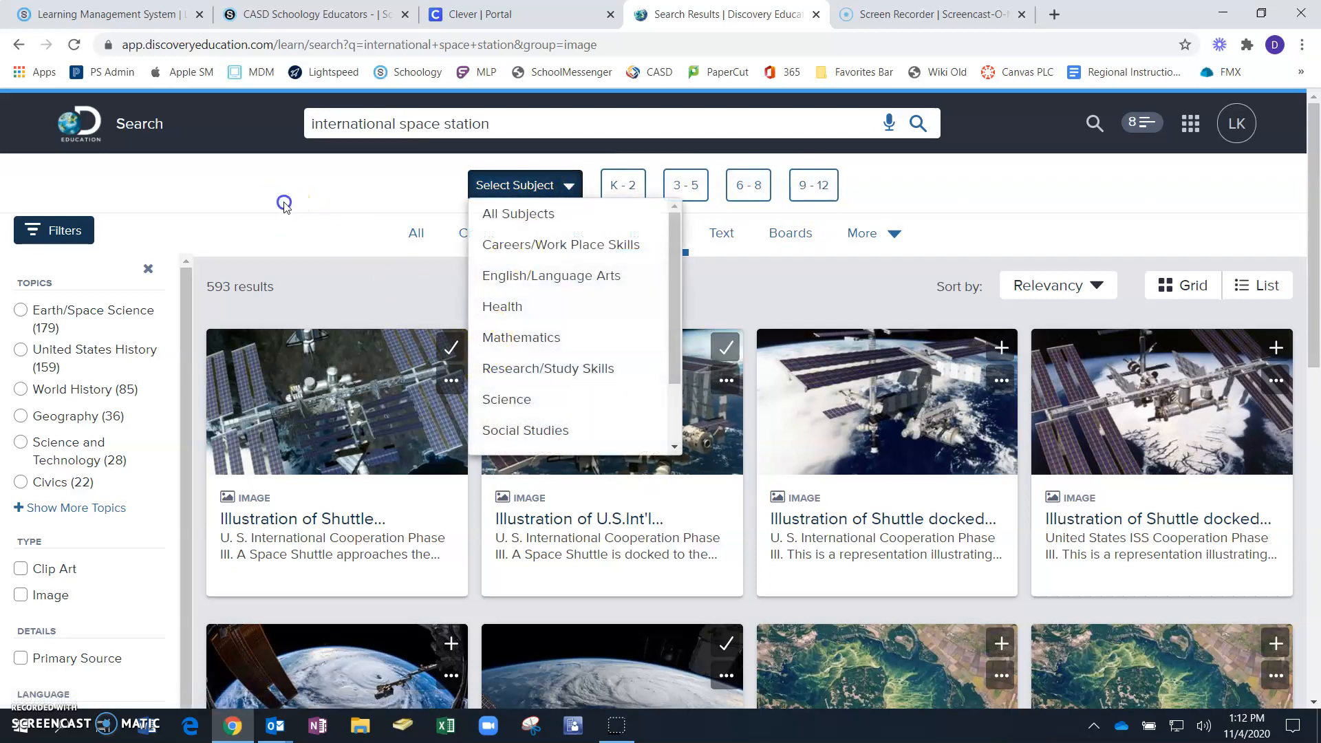
{"action": "left_click", "coordinate": [281, 201]}
{"action": "scroll", "coordinate": [60, 351], "scroll_direction": "down", "scroll_amount": 1}
{"action": "scroll", "coordinate": [62, 410], "scroll_direction": "up", "scroll_amount": 1}
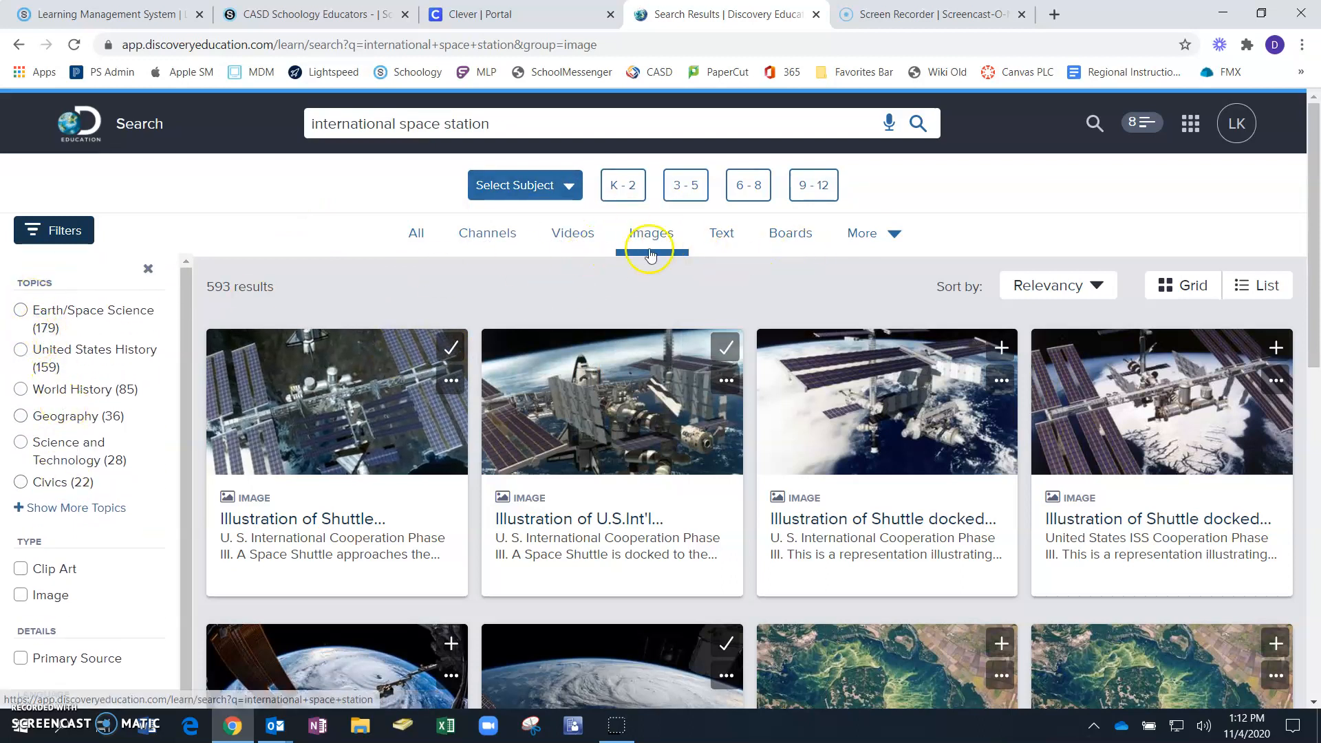
{"action": "left_click", "coordinate": [419, 238]}
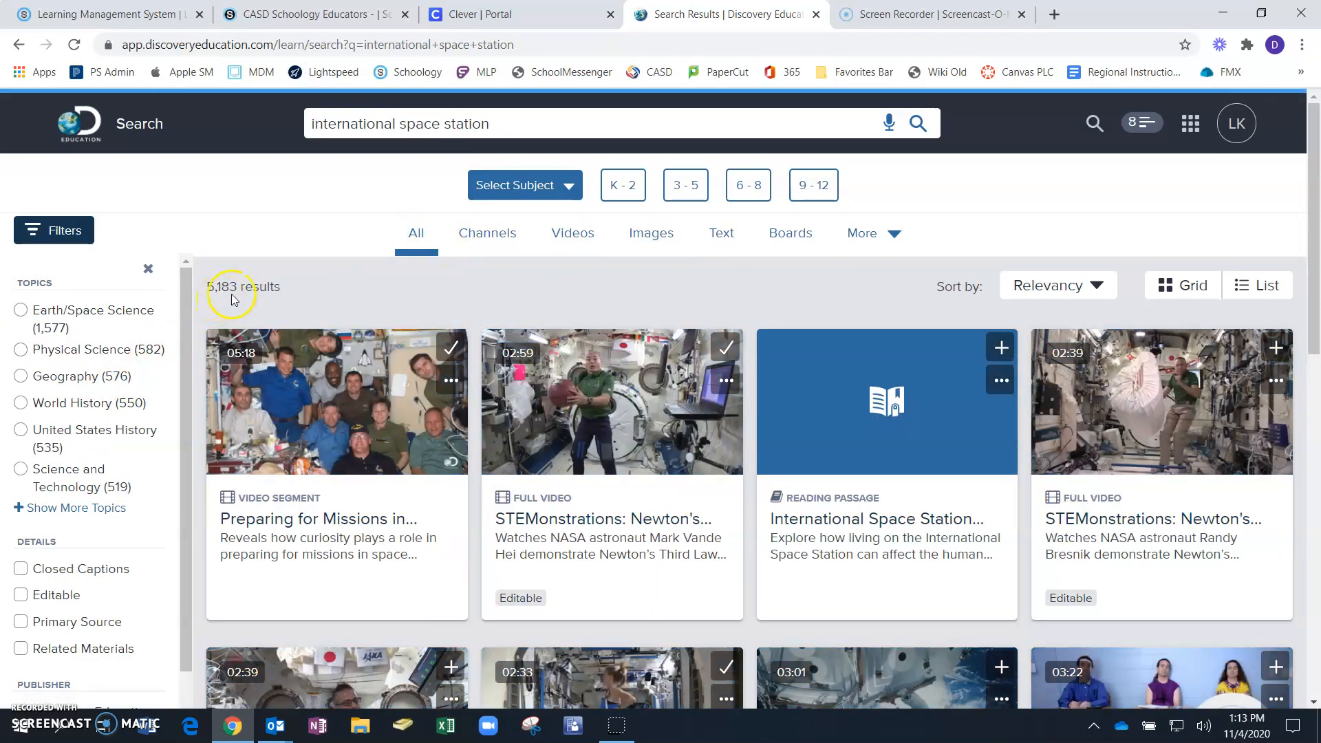
{"action": "left_click", "coordinate": [650, 231]}
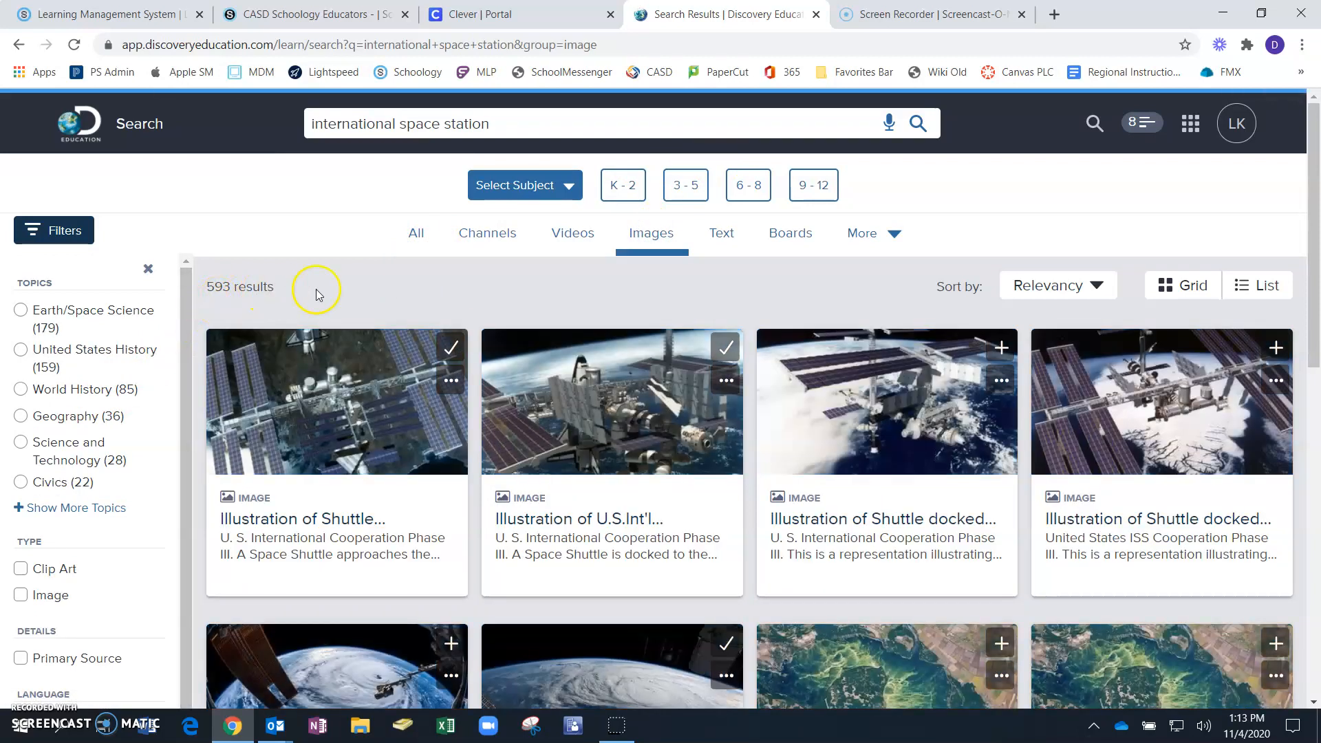
{"action": "left_click", "coordinate": [420, 233]}
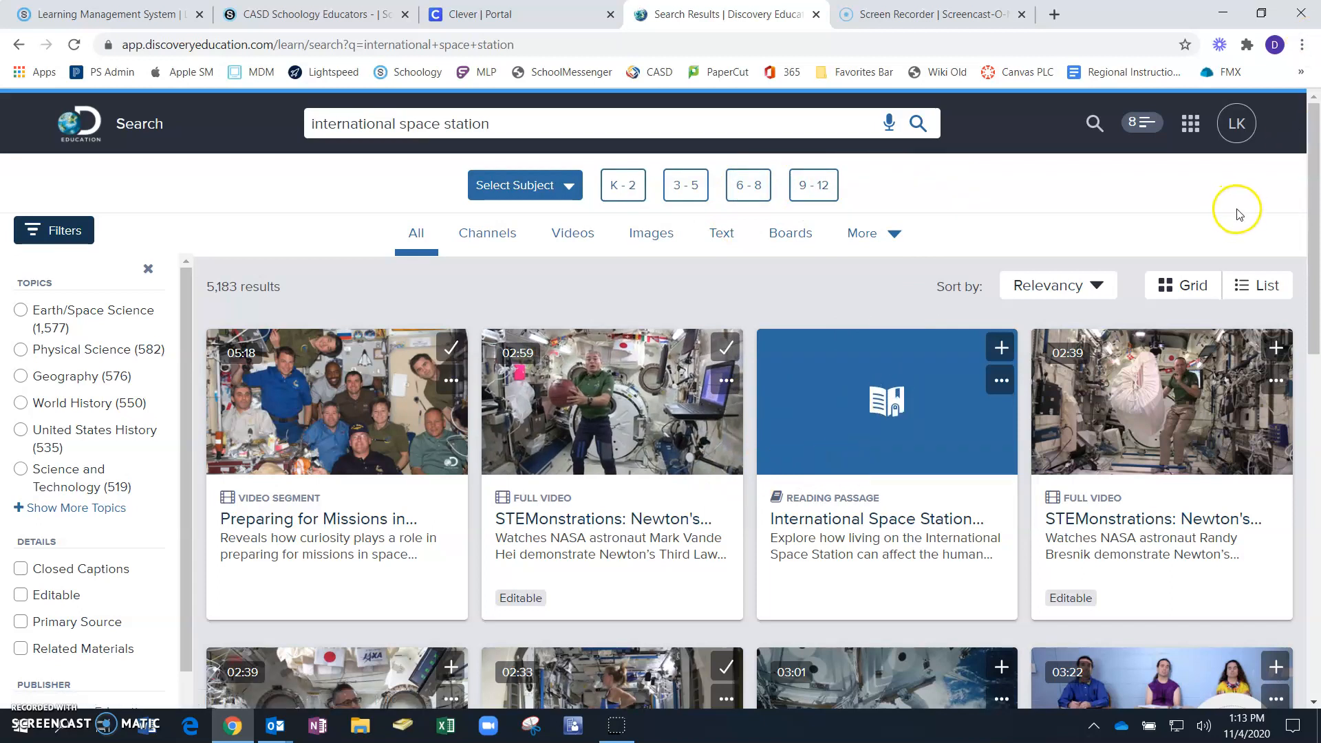
Step: Go to Studio and create a new board
{"action": "left_click", "coordinate": [1194, 137]}
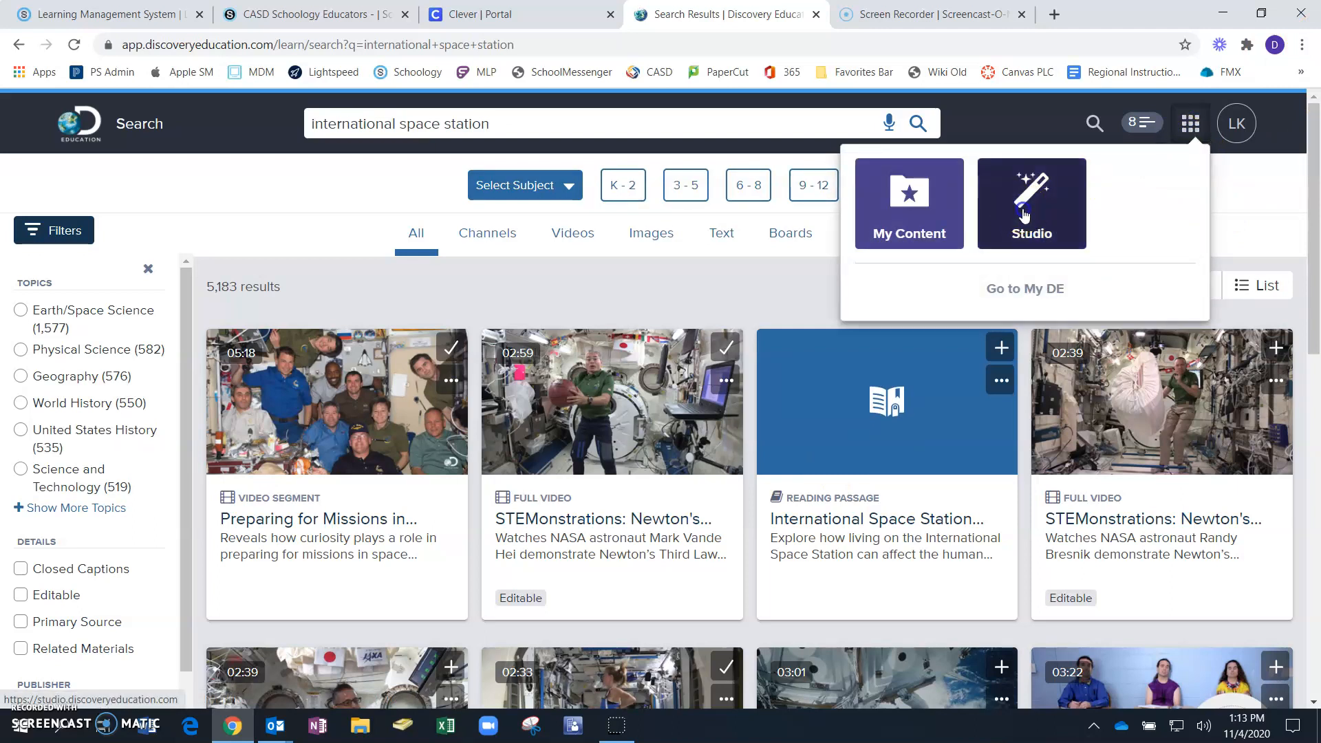
{"action": "left_click", "coordinate": [1021, 218]}
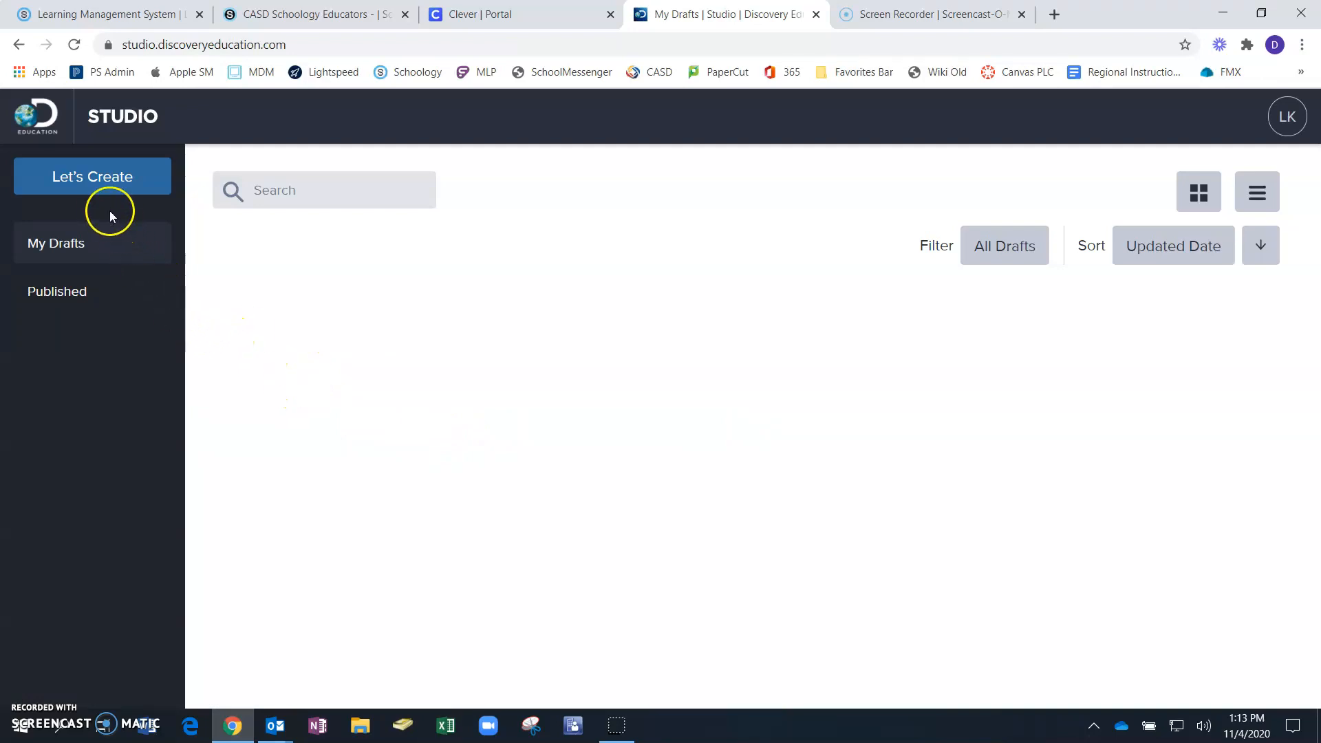
{"action": "left_click", "coordinate": [80, 186]}
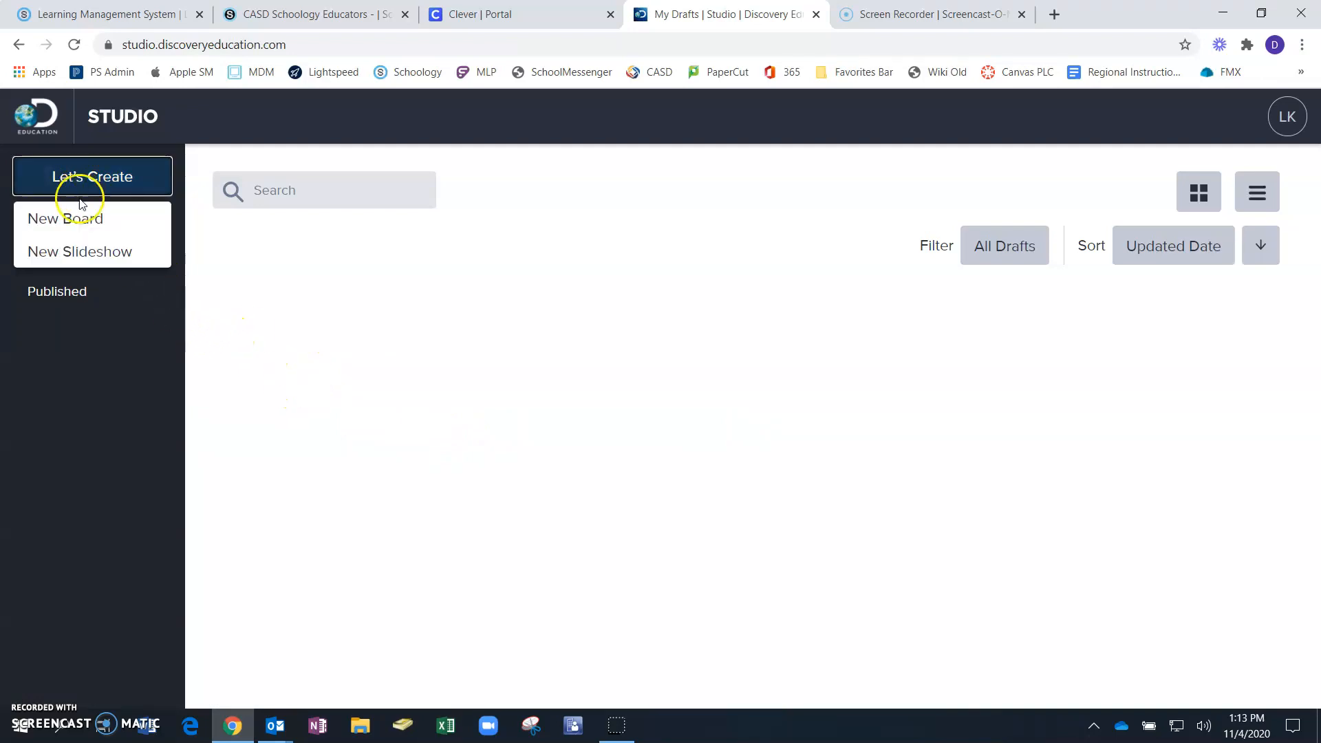
{"action": "left_click", "coordinate": [38, 218]}
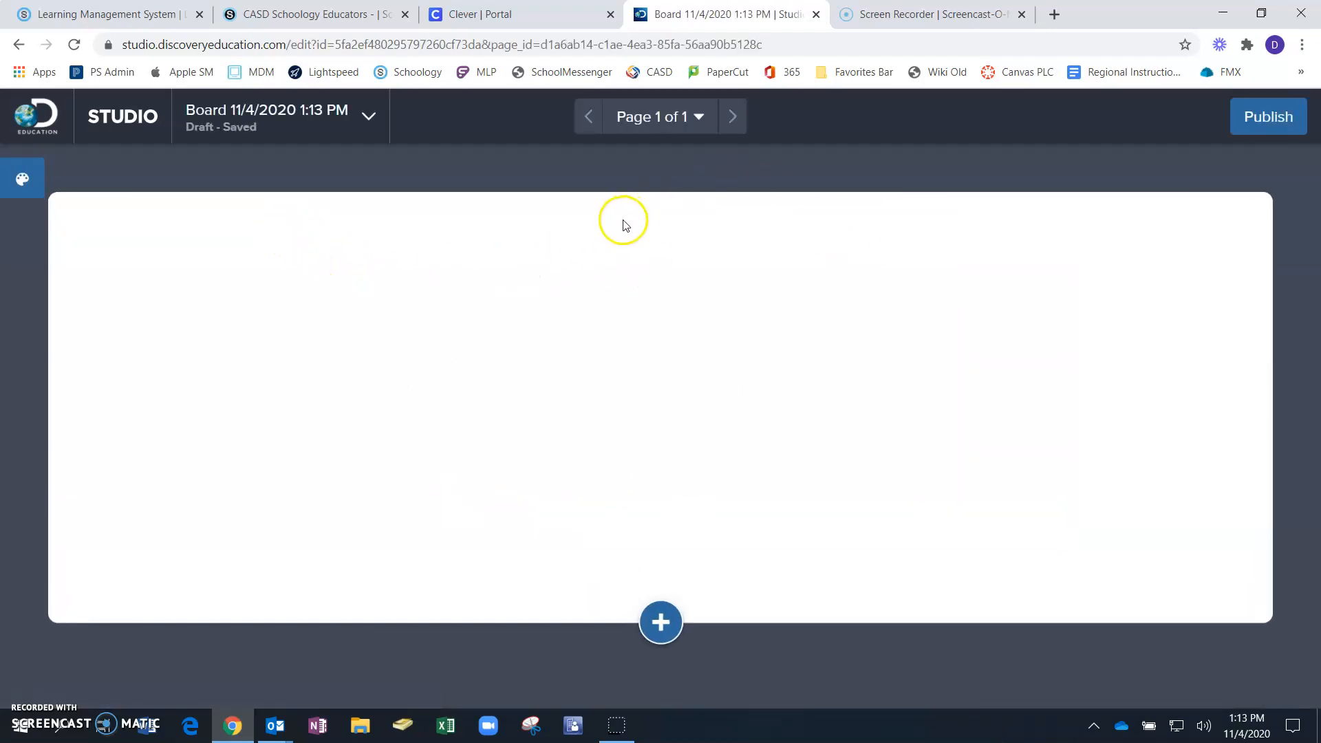
Step: Add a new page to the board from the Title Slide template
{"action": "left_click", "coordinate": [649, 131]}
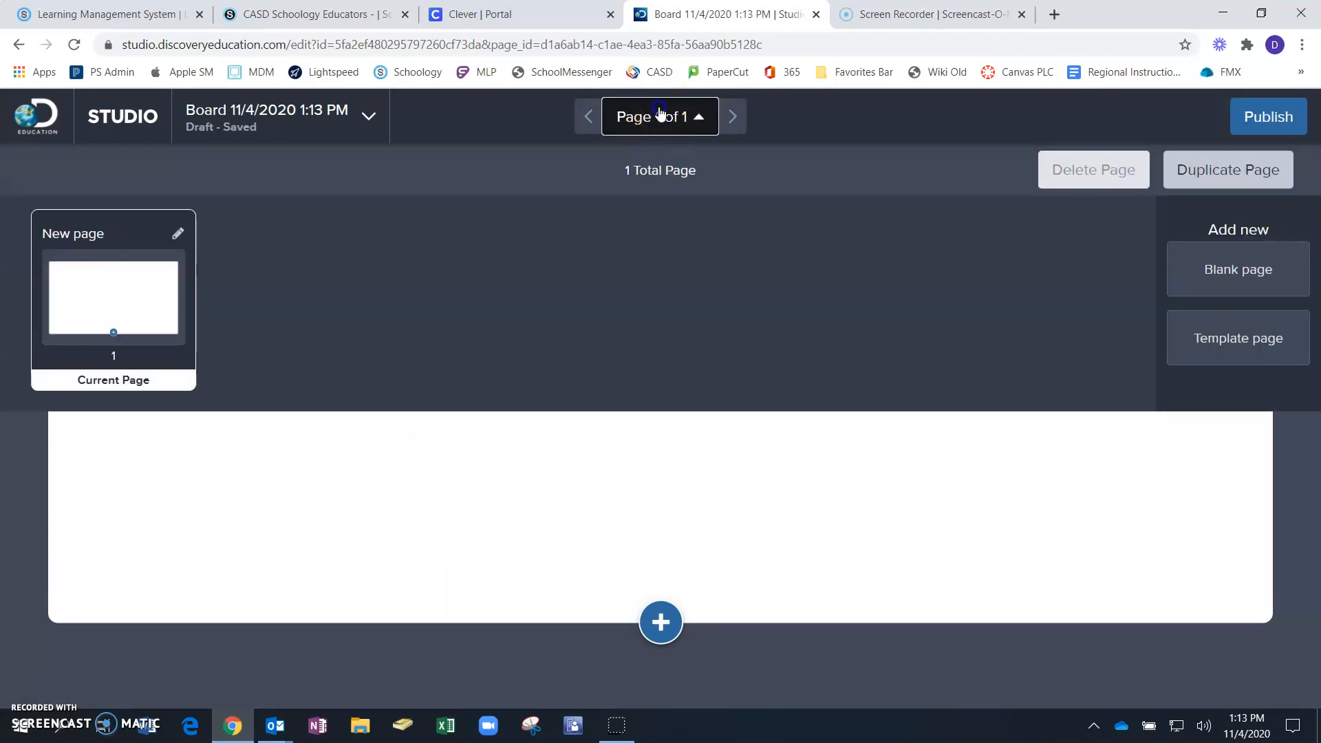
{"action": "left_click", "coordinate": [662, 120]}
{"action": "left_click", "coordinate": [655, 105]}
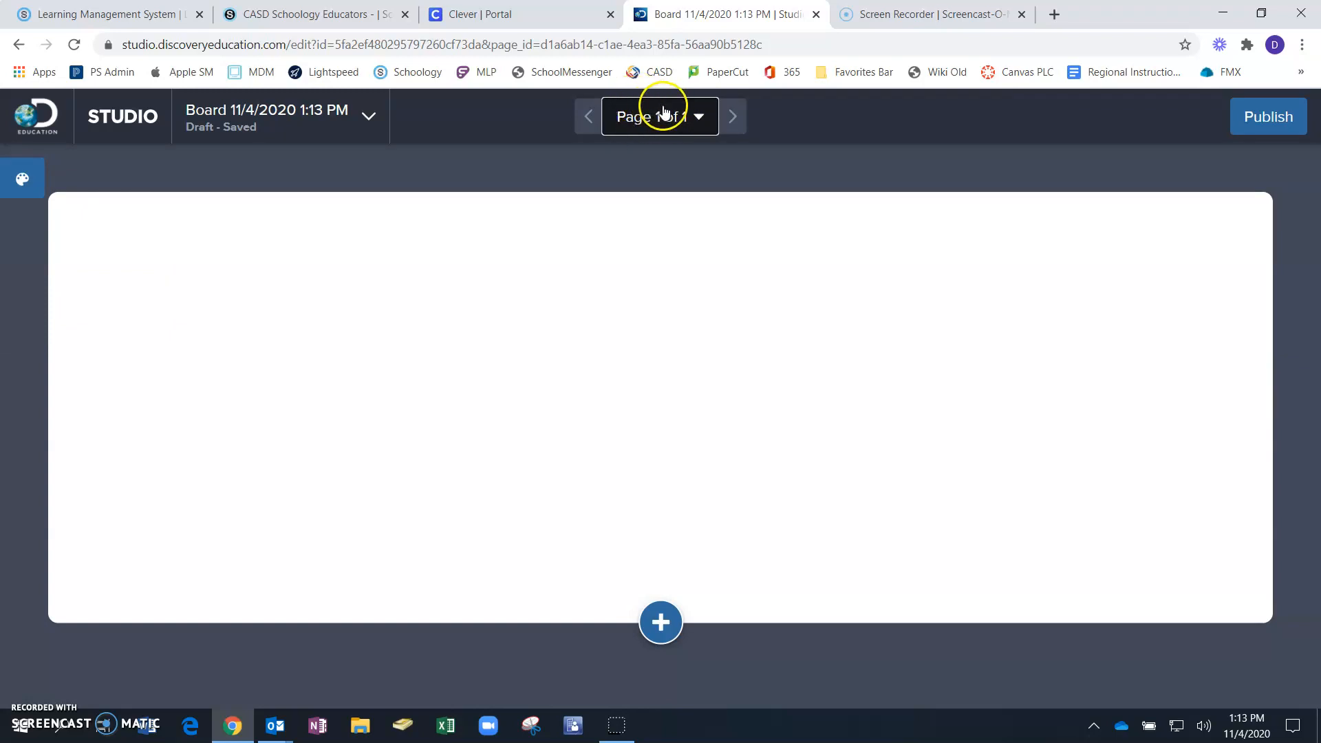
{"action": "left_click", "coordinate": [666, 111]}
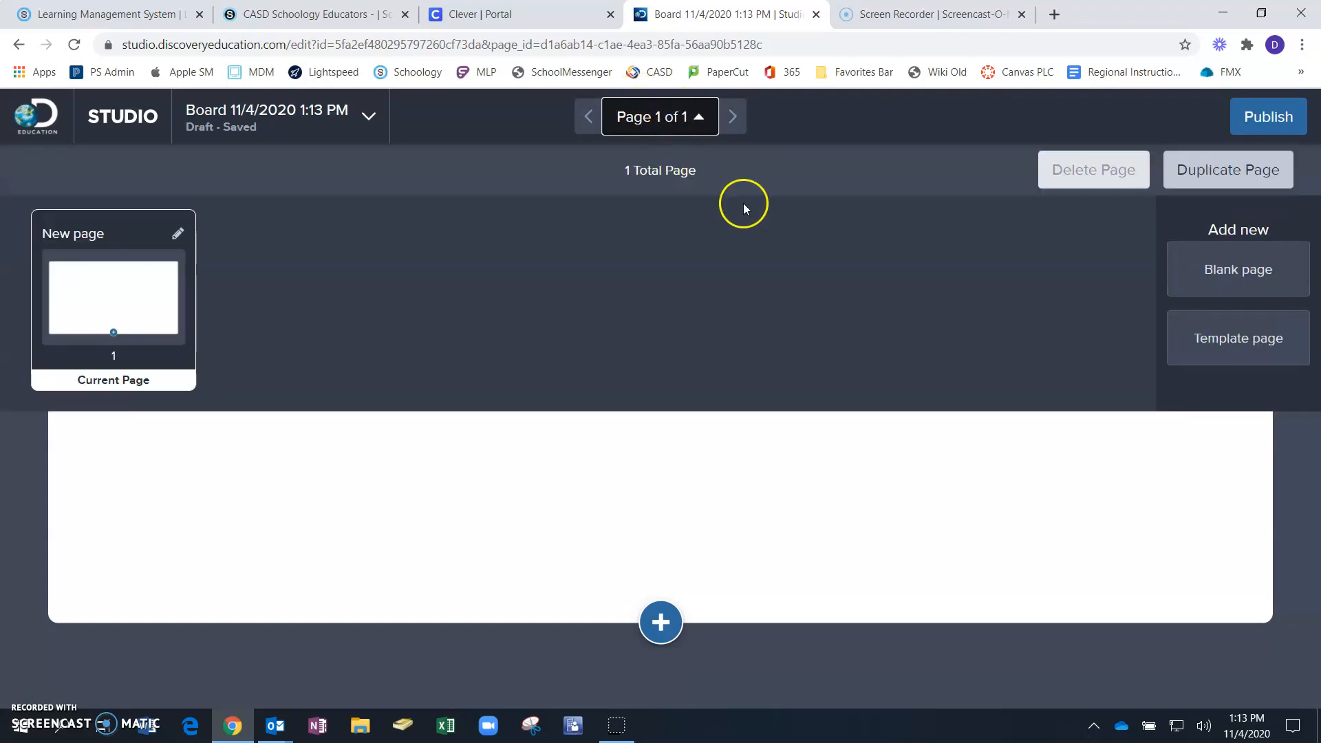
{"action": "left_click", "coordinate": [1227, 351]}
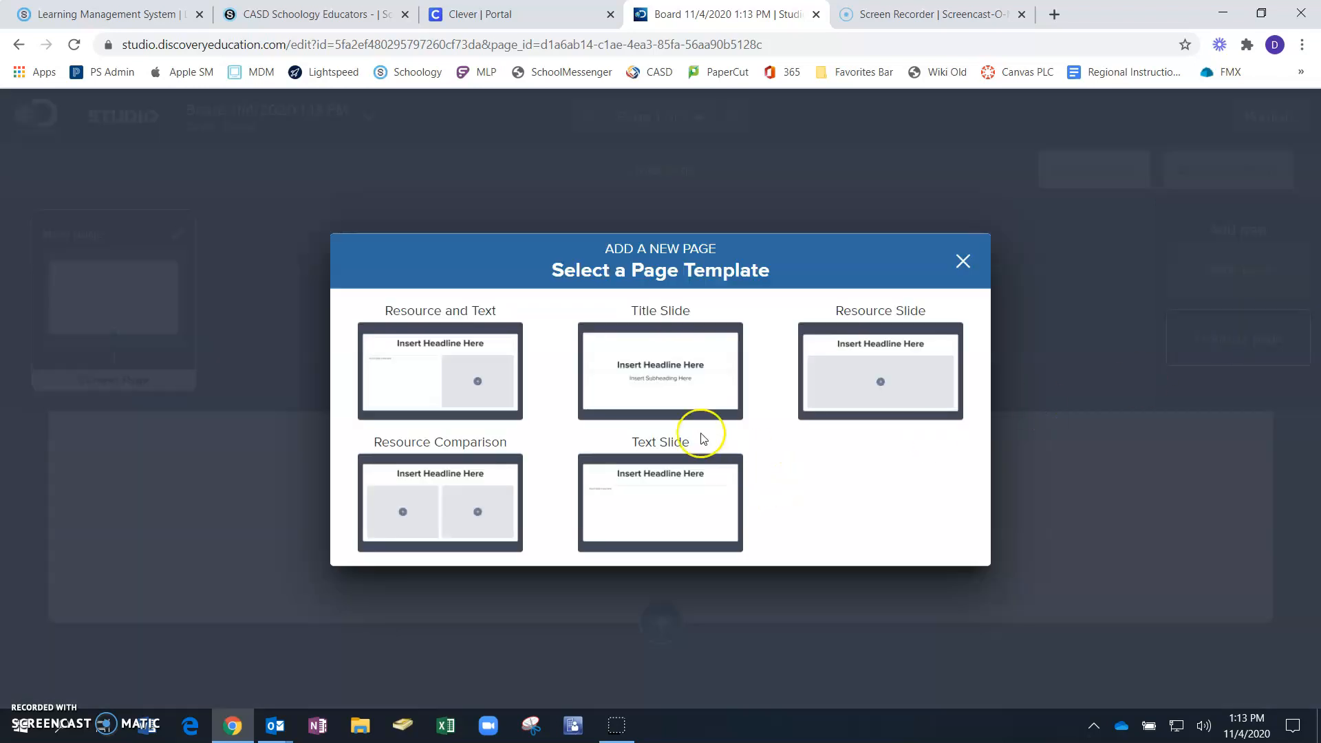
{"action": "left_click", "coordinate": [670, 375]}
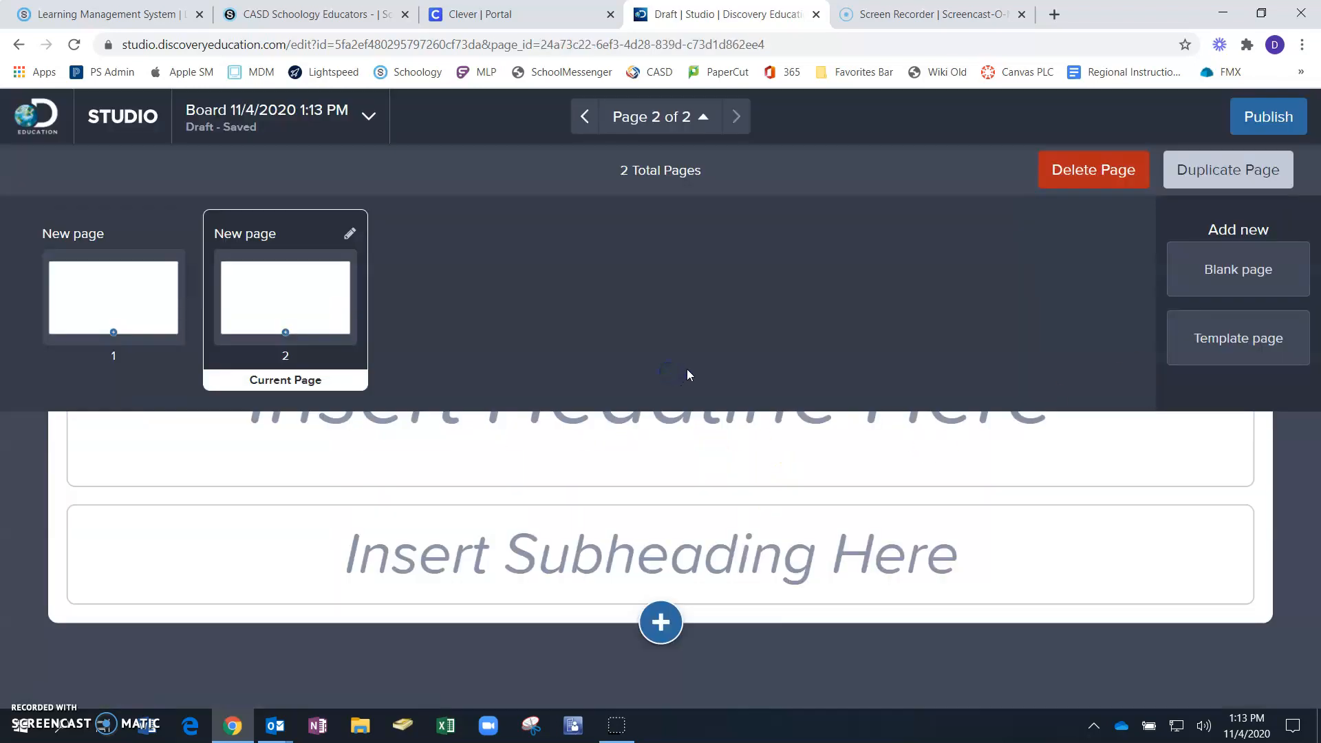
Step: Move the title slide page ahead of the blank page and rename it "International Space Station"
{"action": "left_click_drag", "start_coordinate": [284, 325], "coordinate": [113, 342]}
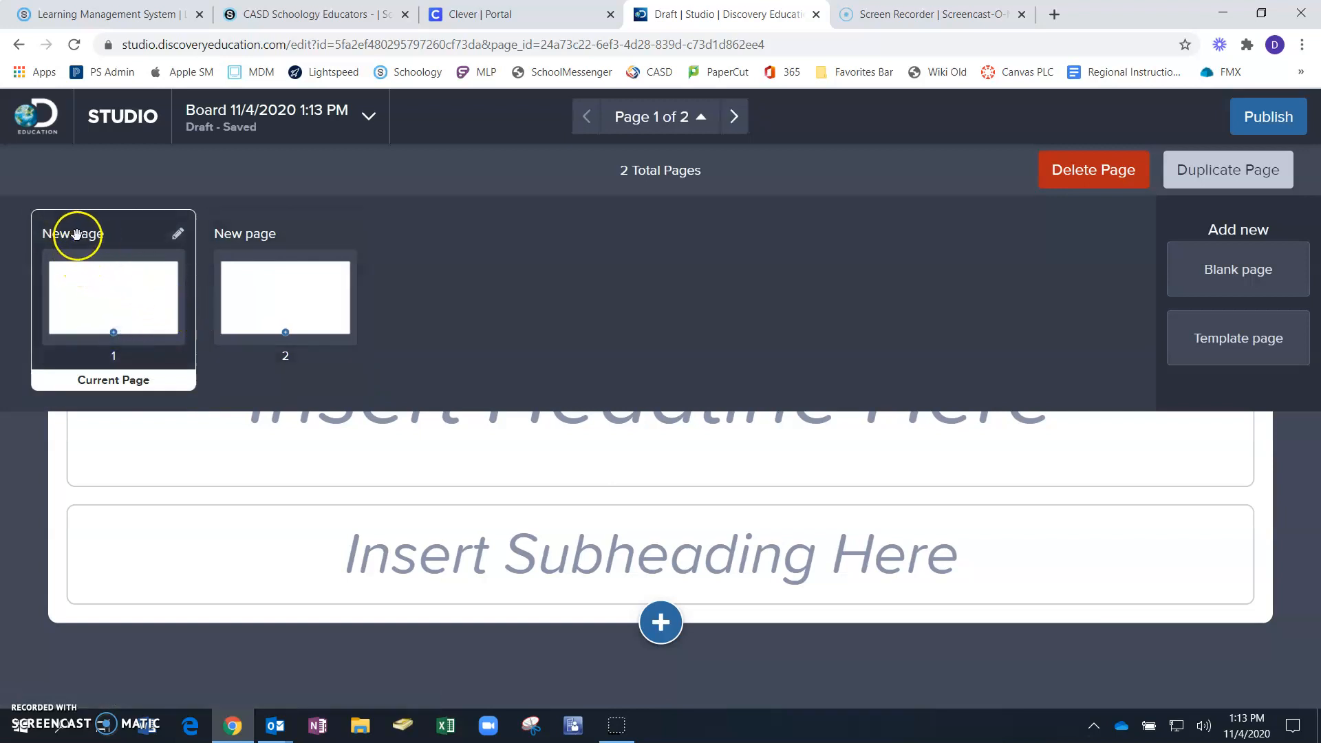
{"action": "left_click", "coordinate": [178, 234]}
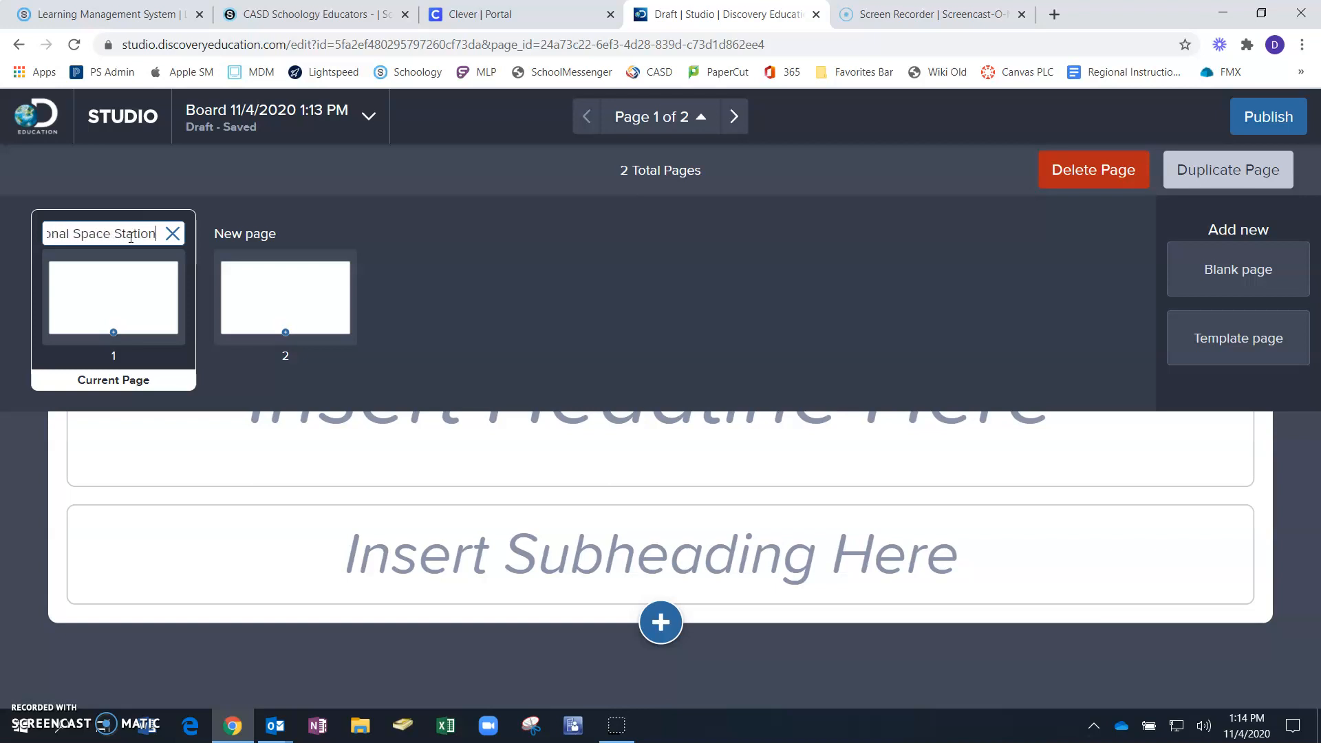
{"action": "left_click", "coordinate": [568, 233]}
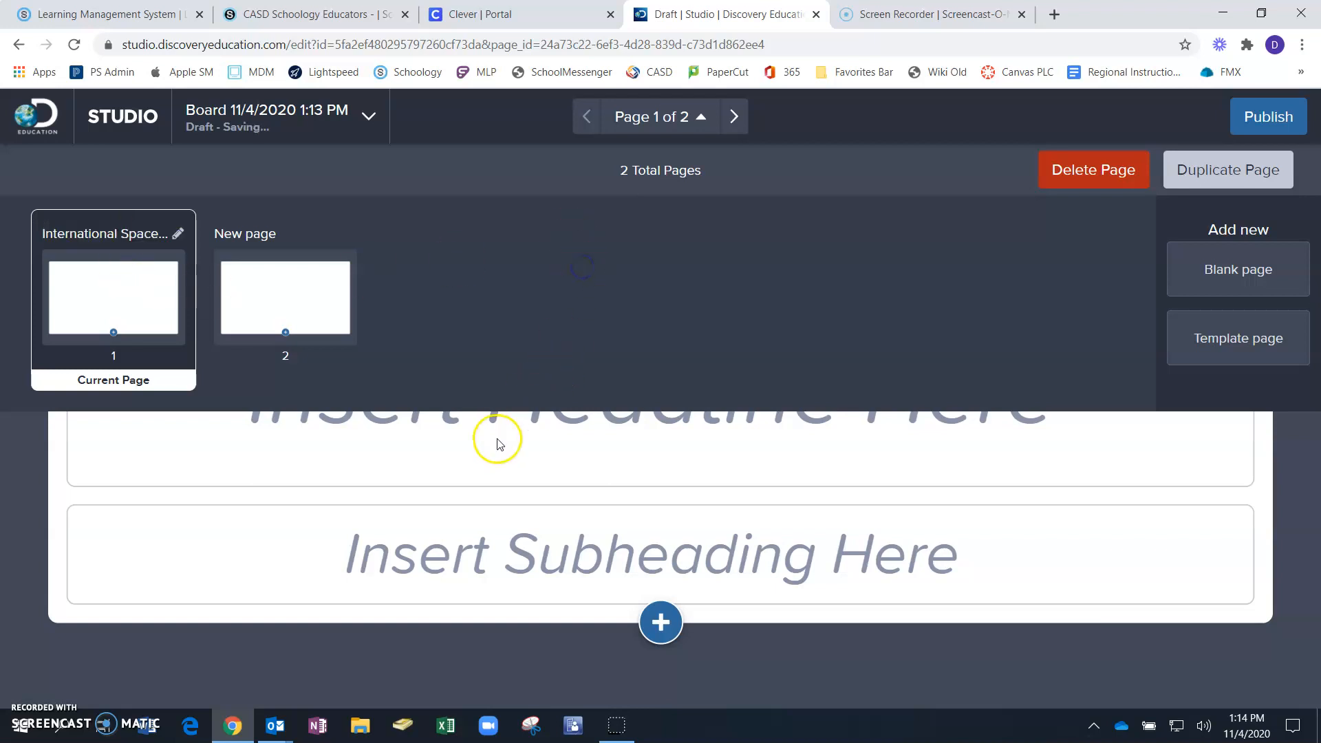
Step: Fill in the title page with the headline "International Space Station" and the author's name as the subheading
{"action": "left_click", "coordinate": [490, 463]}
{"action": "left_click", "coordinate": [712, 405]}
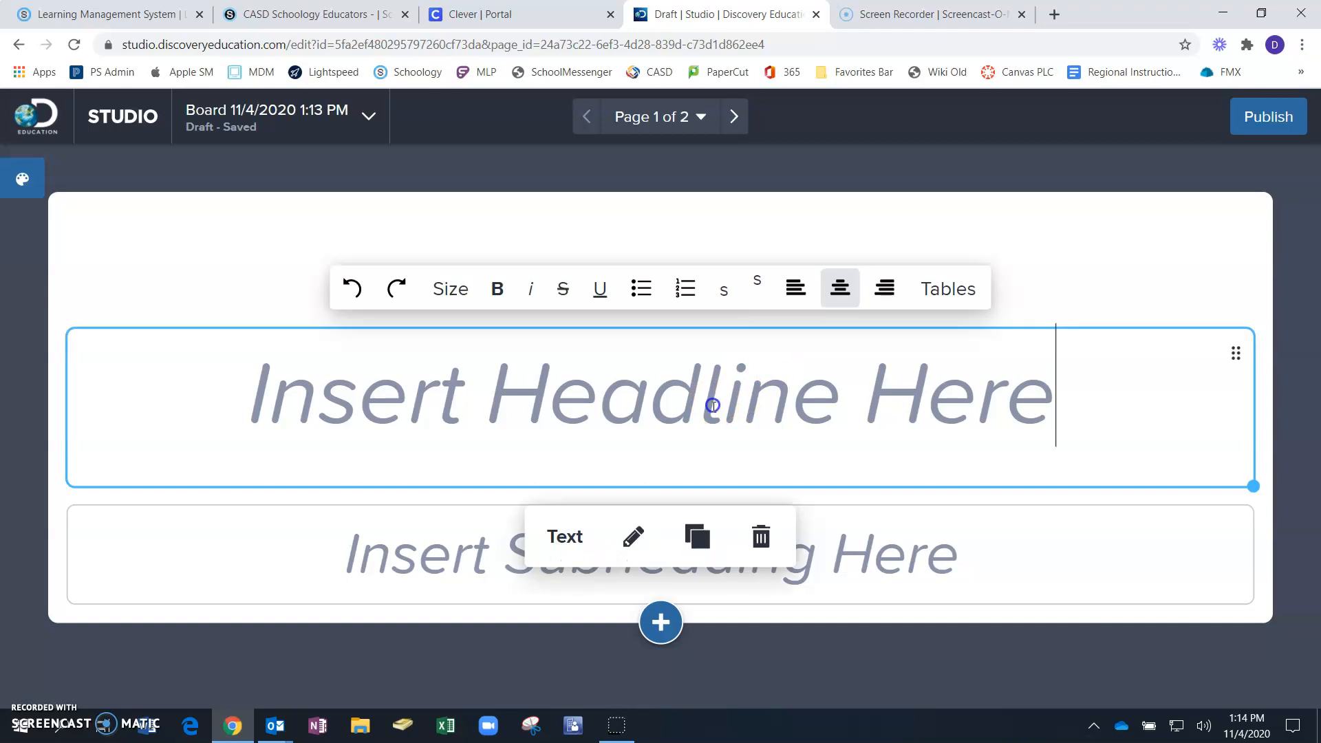
{"action": "type", "text": "Internation"}
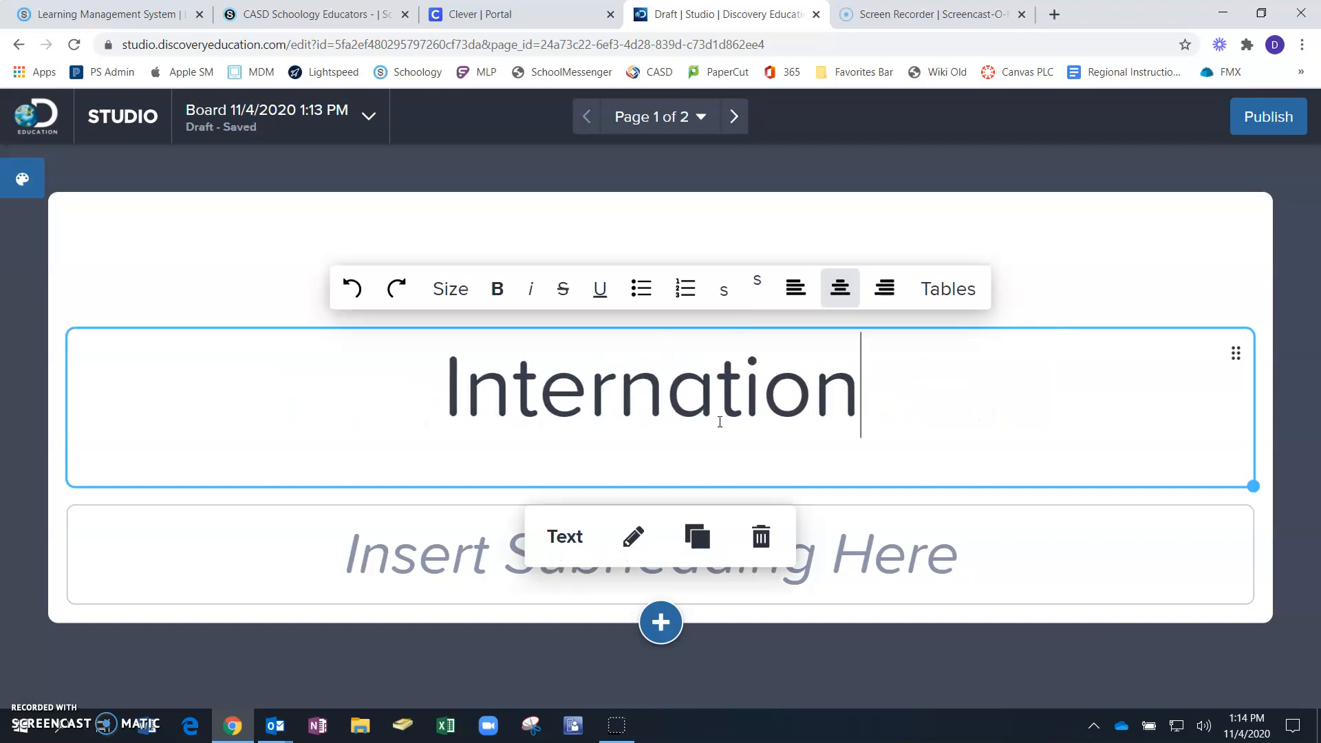
{"action": "type", "text": "al Space Station"}
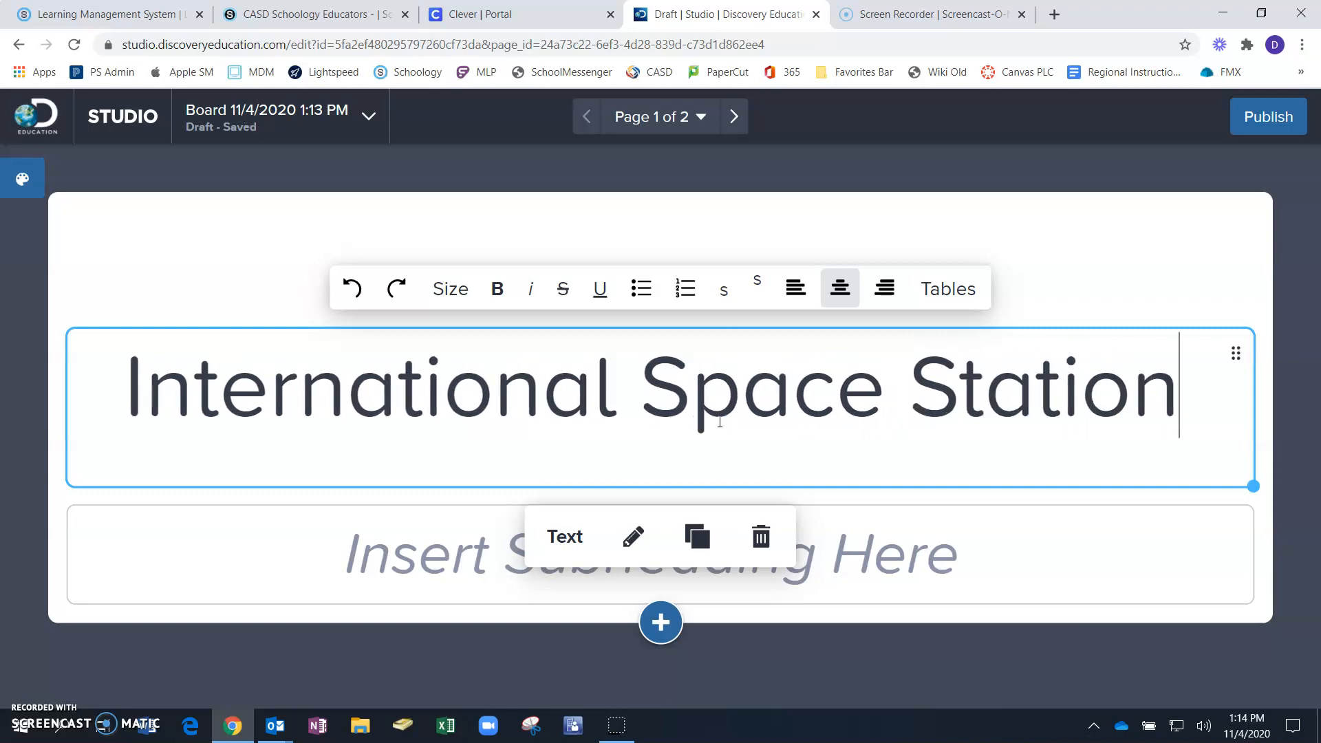
{"action": "left_click", "coordinate": [870, 549]}
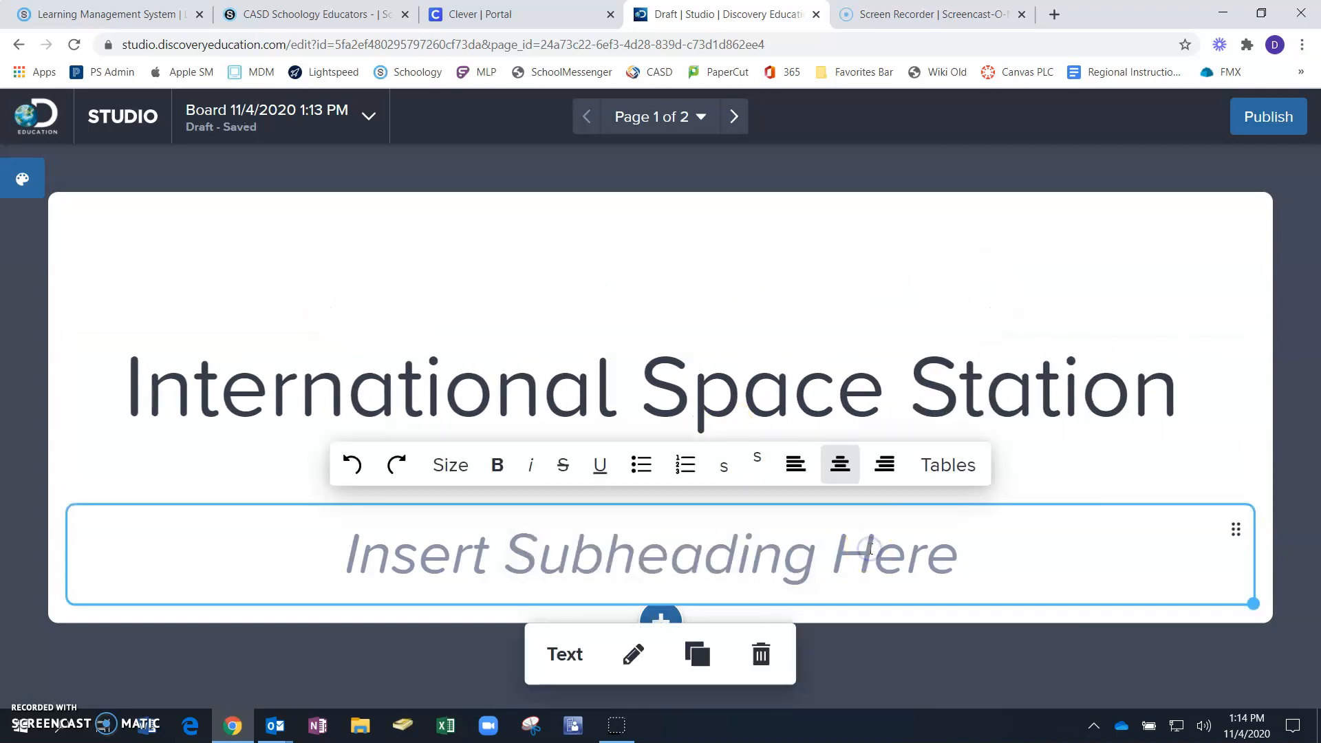
{"action": "type", "text": "D. Kiehl"}
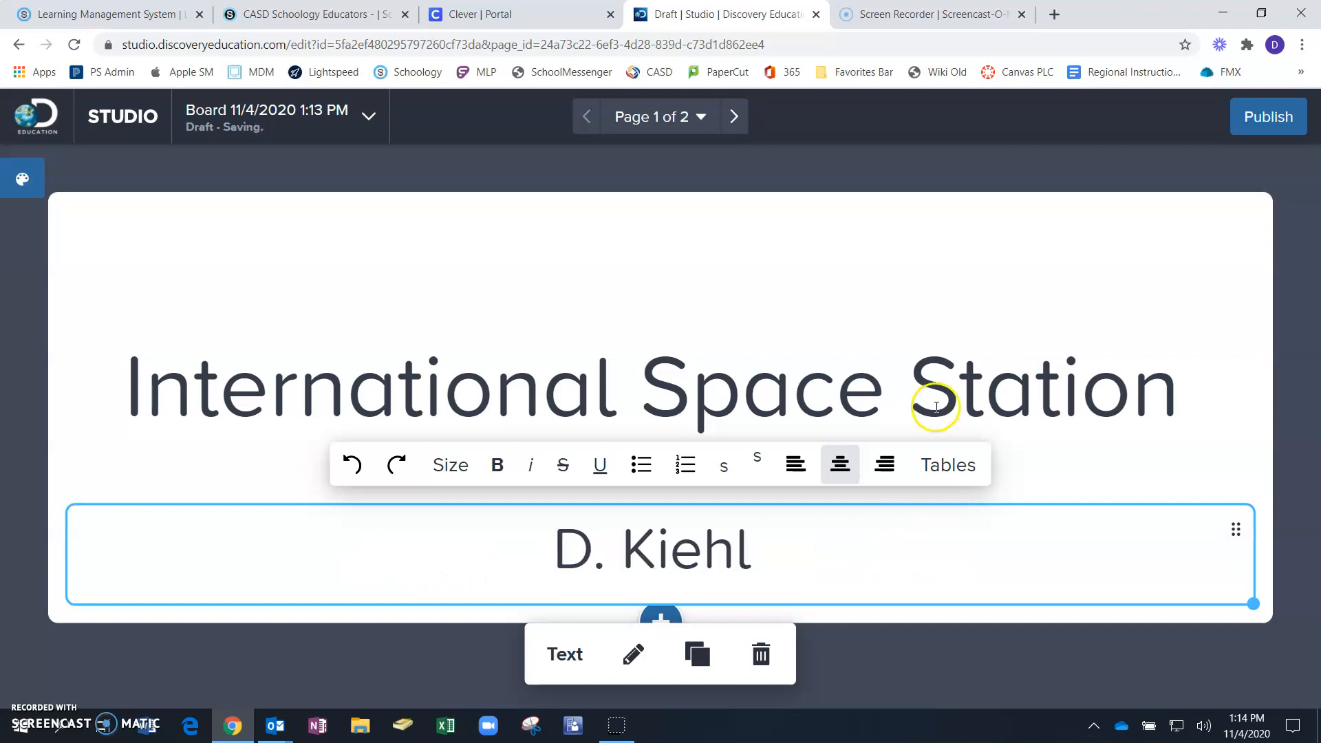
{"action": "left_click", "coordinate": [700, 296]}
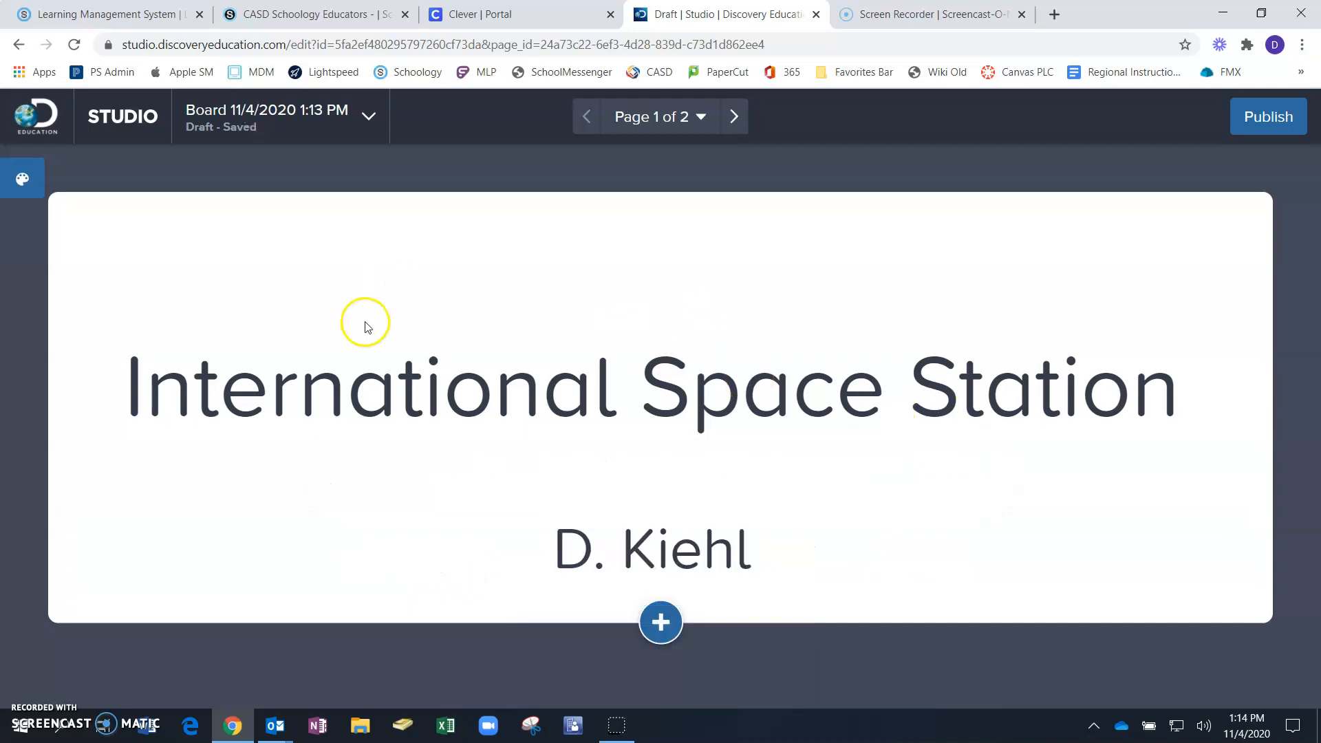
Step: Open the board's customization options and try several theme colours, including Pesky Elm, ending on the Default theme
{"action": "left_click", "coordinate": [14, 180]}
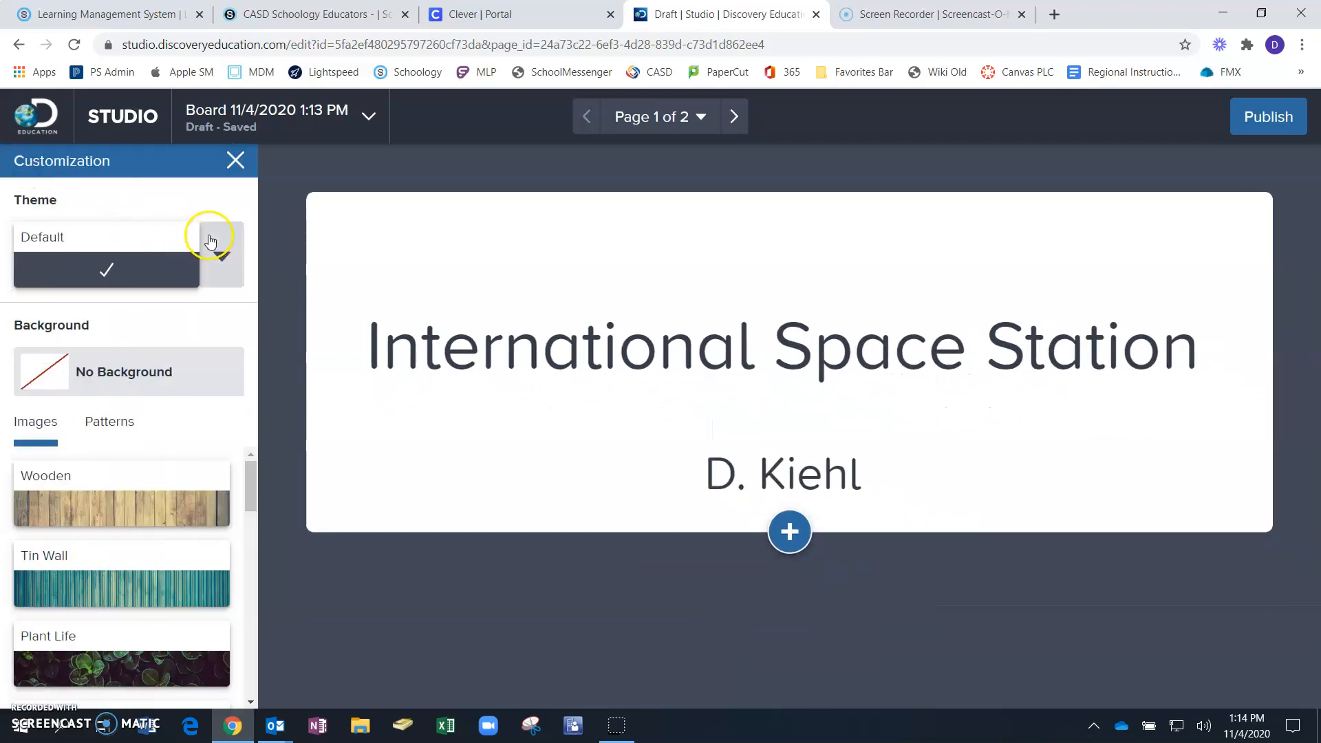
{"action": "left_click", "coordinate": [225, 255]}
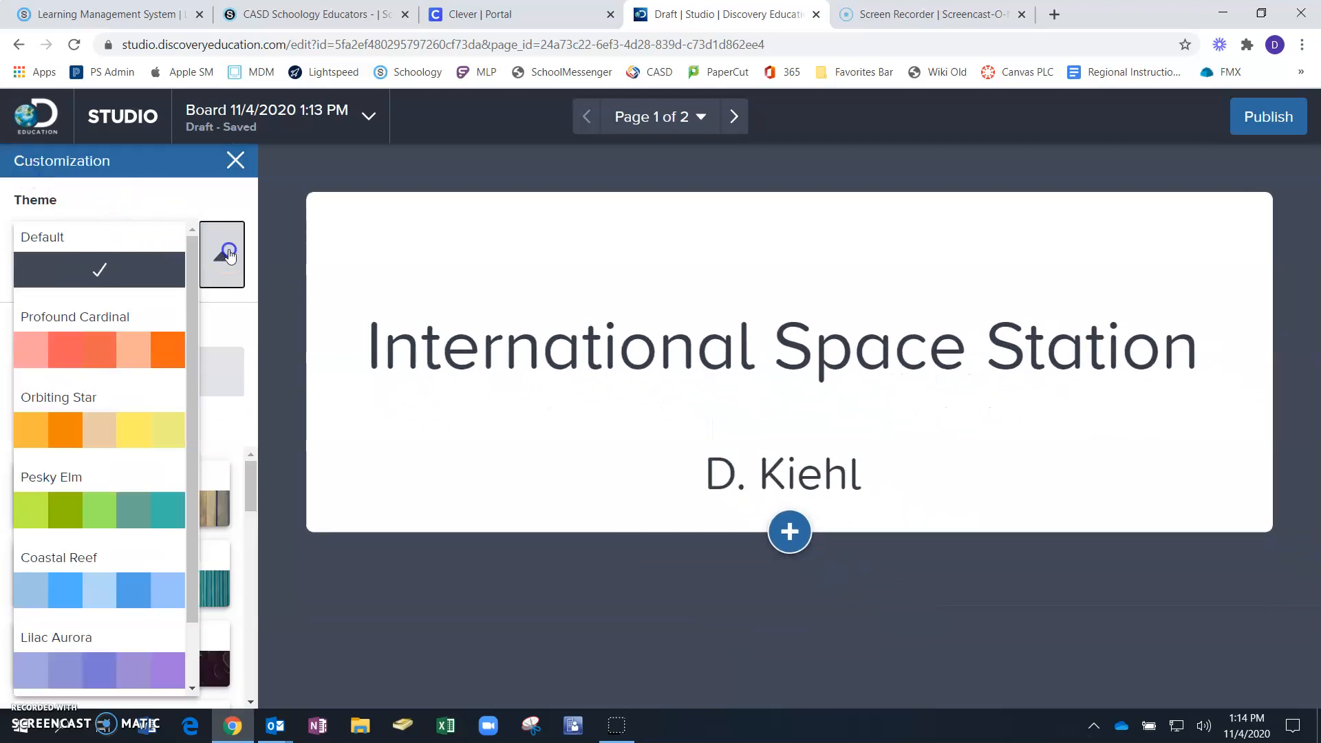
{"action": "left_click", "coordinate": [80, 432]}
{"action": "left_click", "coordinate": [81, 524]}
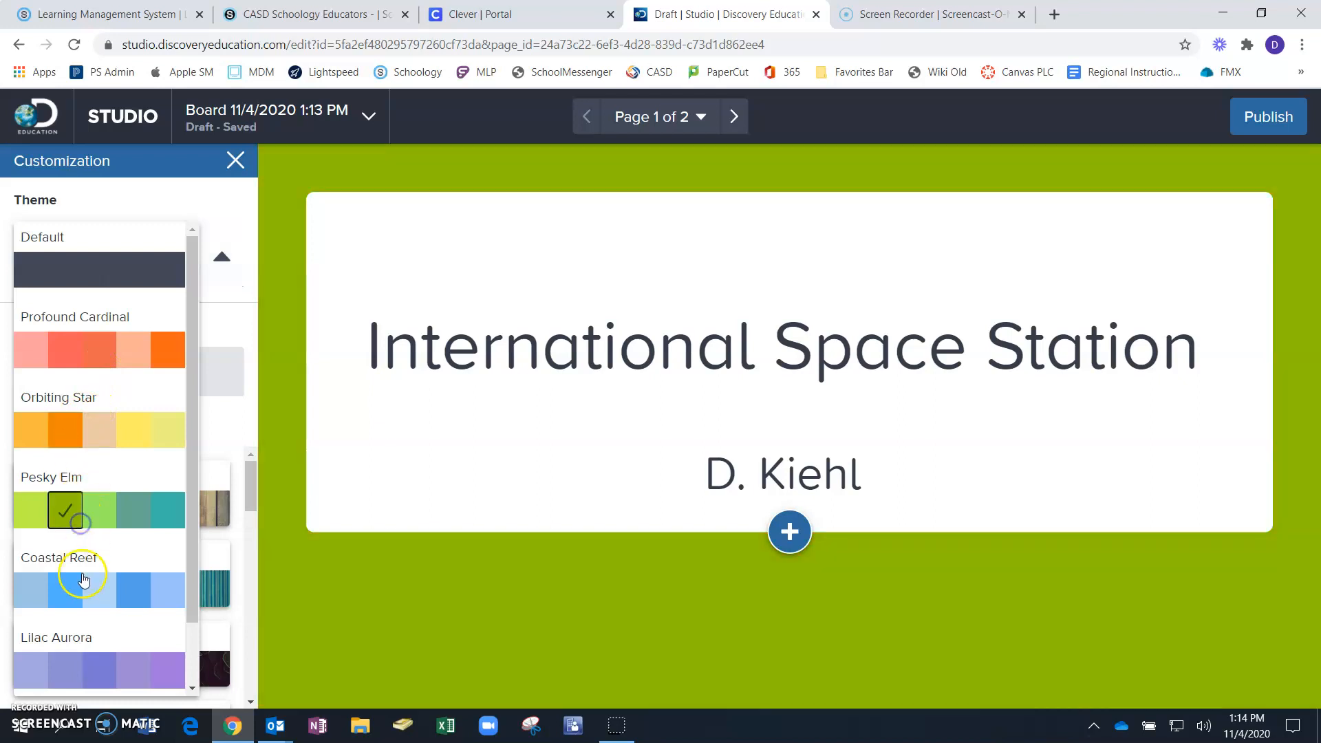
{"action": "left_click", "coordinate": [110, 526]}
{"action": "left_click", "coordinate": [133, 512]}
{"action": "left_click", "coordinate": [169, 508]}
{"action": "left_click", "coordinate": [86, 271]}
{"action": "left_click", "coordinate": [226, 277]}
Step: Set the board's background to the Galaxial image
{"action": "left_click", "coordinate": [102, 424]}
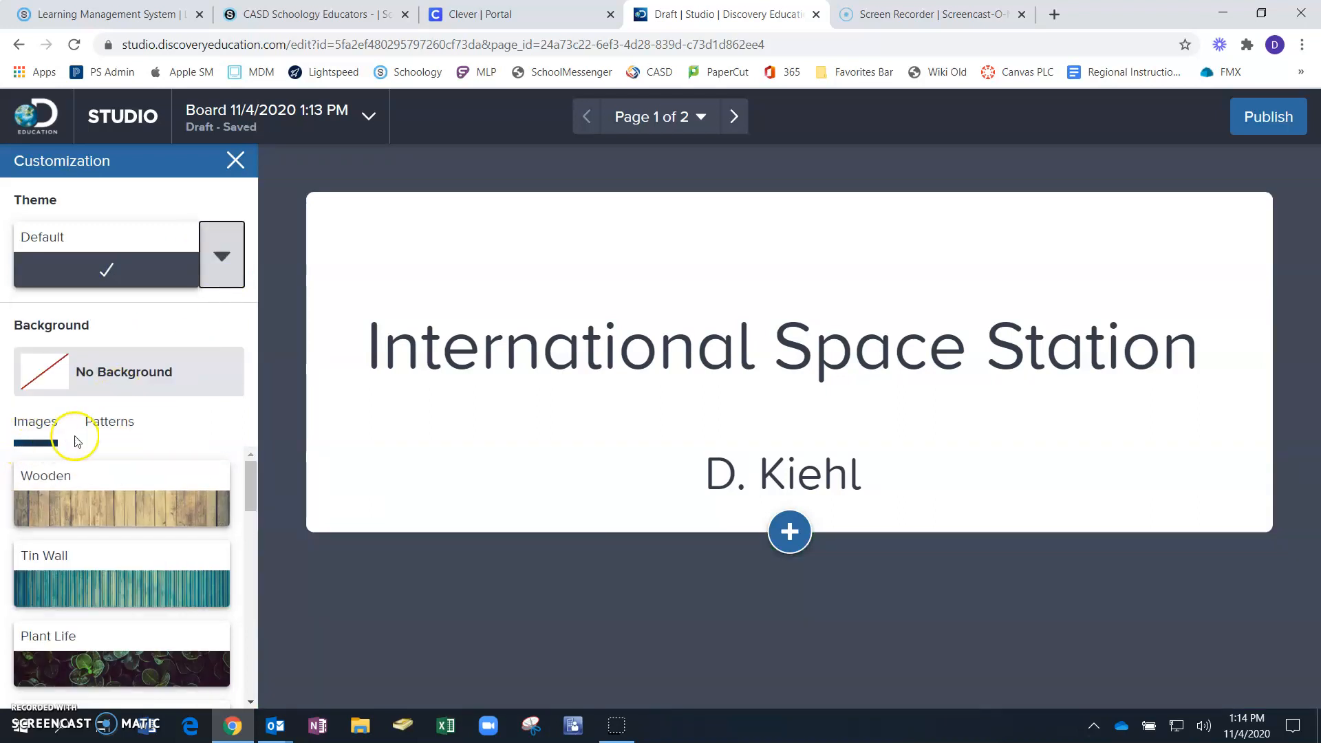
{"action": "scroll", "coordinate": [90, 558], "scroll_direction": "down", "scroll_amount": 3}
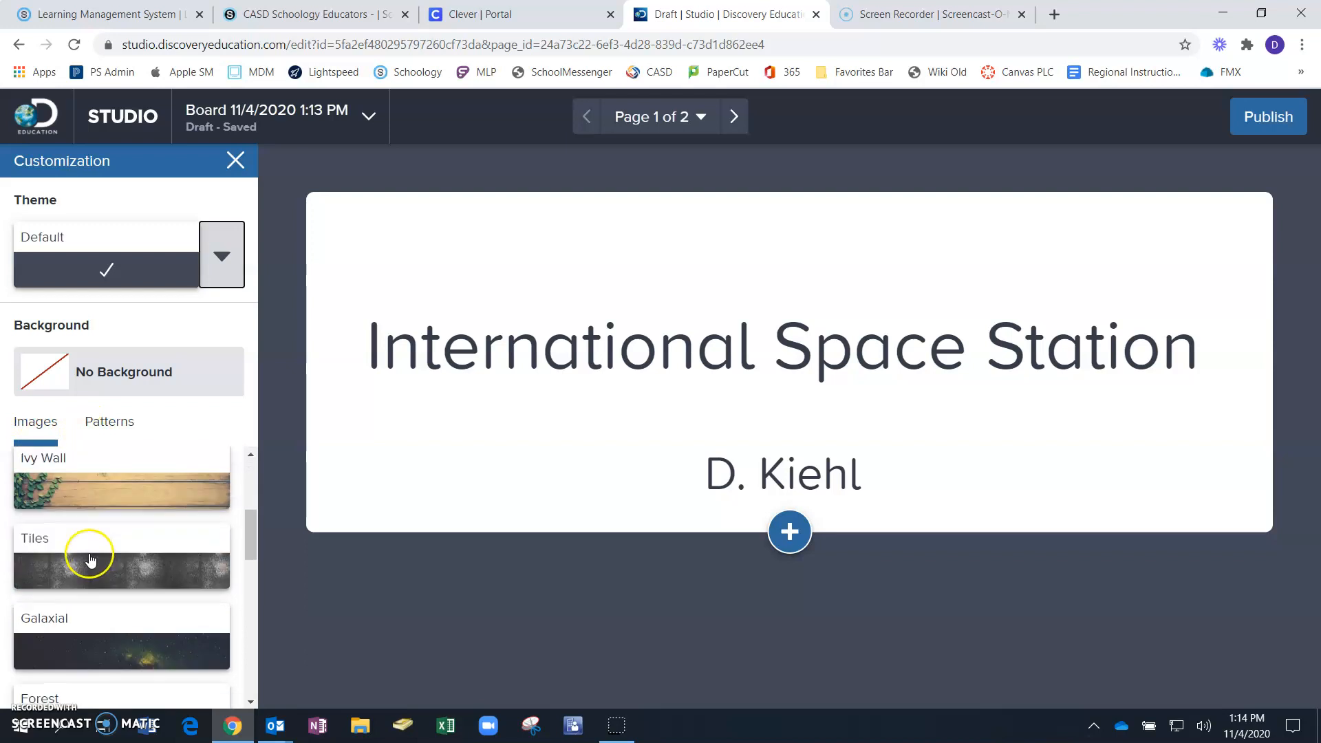
{"action": "left_click", "coordinate": [69, 649]}
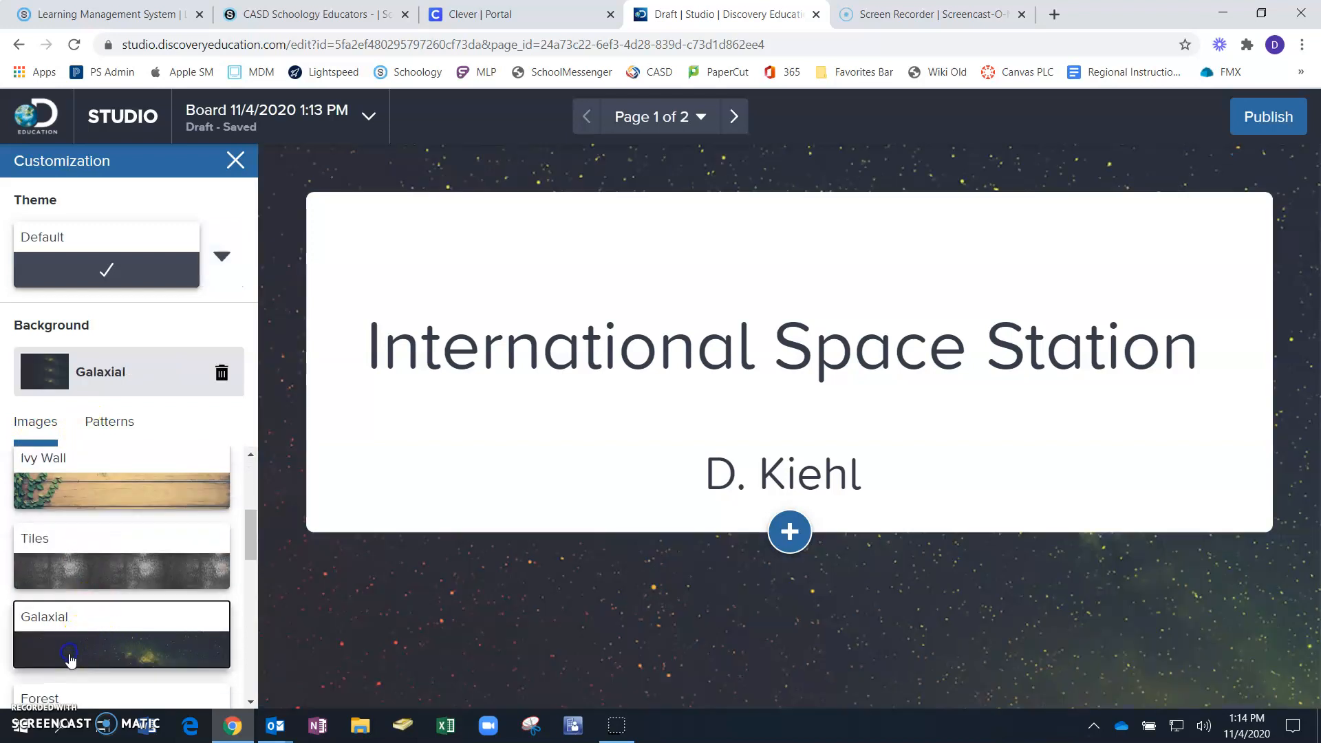
Step: Compare the Forest image and the pattern backgrounds with Galaxial, ending on Galaxial with the customization options closed
{"action": "scroll", "coordinate": [55, 626], "scroll_direction": "down", "scroll_amount": 4}
{"action": "scroll", "coordinate": [127, 590], "scroll_direction": "up", "scroll_amount": 4}
{"action": "scroll", "coordinate": [100, 619], "scroll_direction": "down", "scroll_amount": 2}
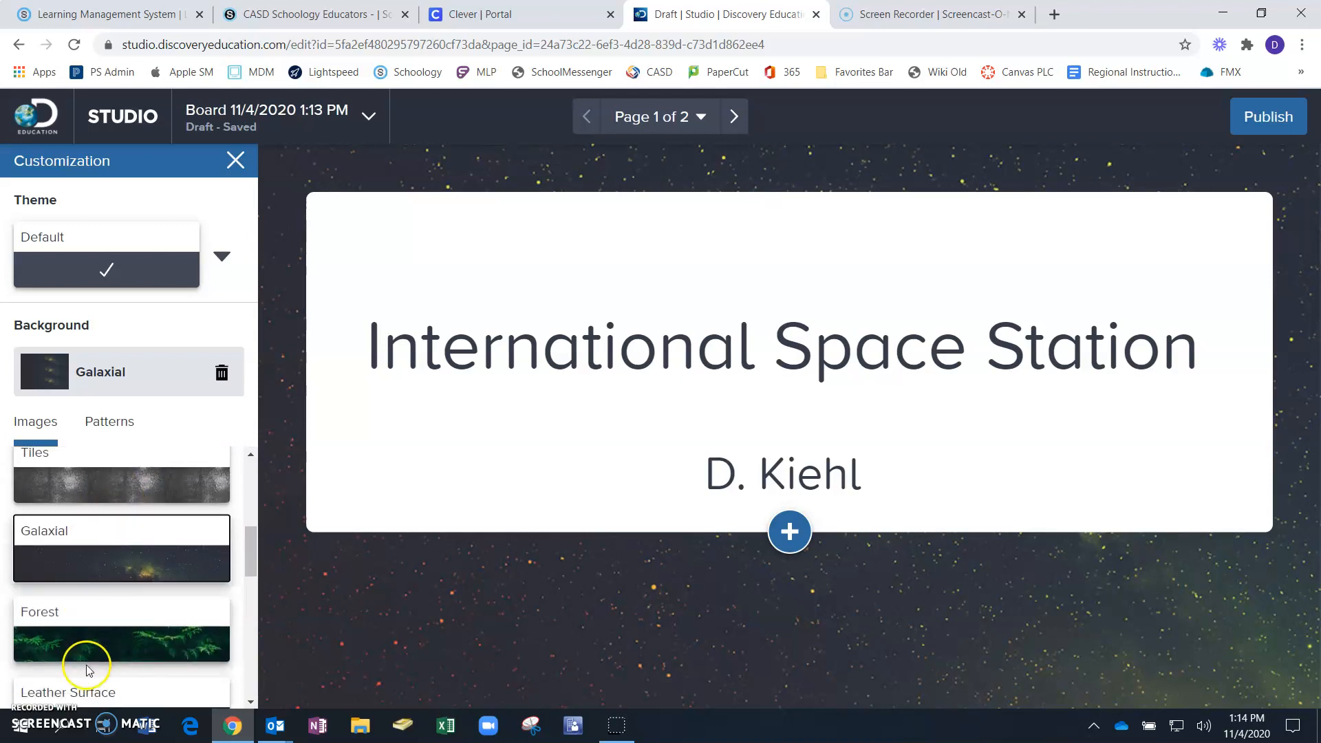
{"action": "left_click", "coordinate": [90, 647]}
{"action": "left_click", "coordinate": [101, 561]}
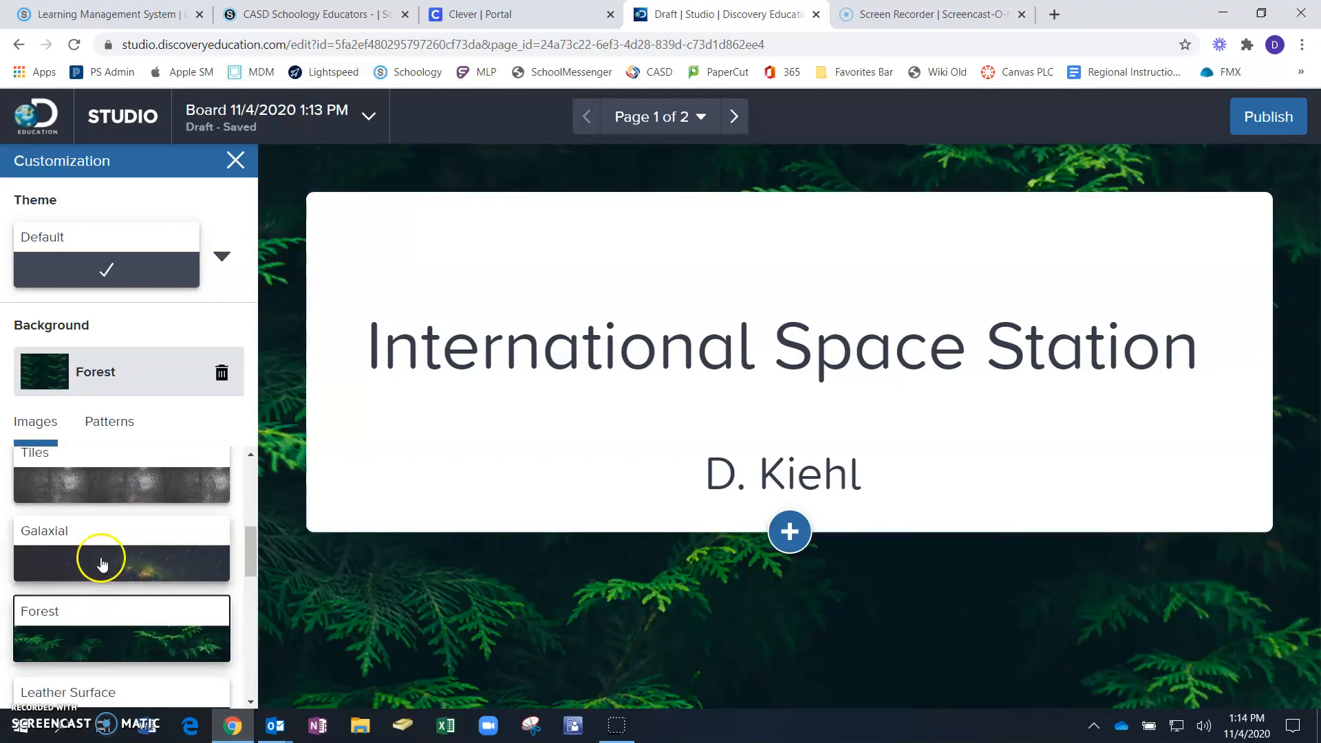
{"action": "left_click", "coordinate": [114, 421]}
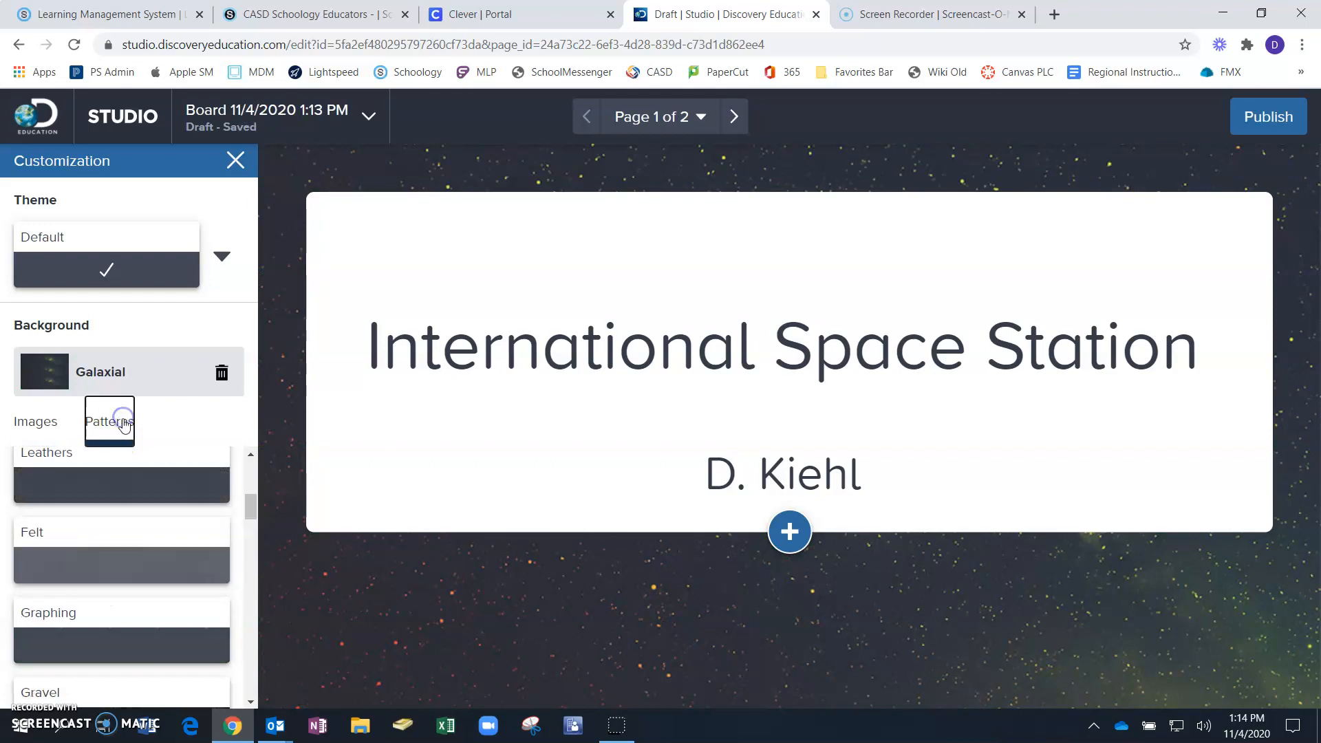
{"action": "left_click", "coordinate": [38, 428]}
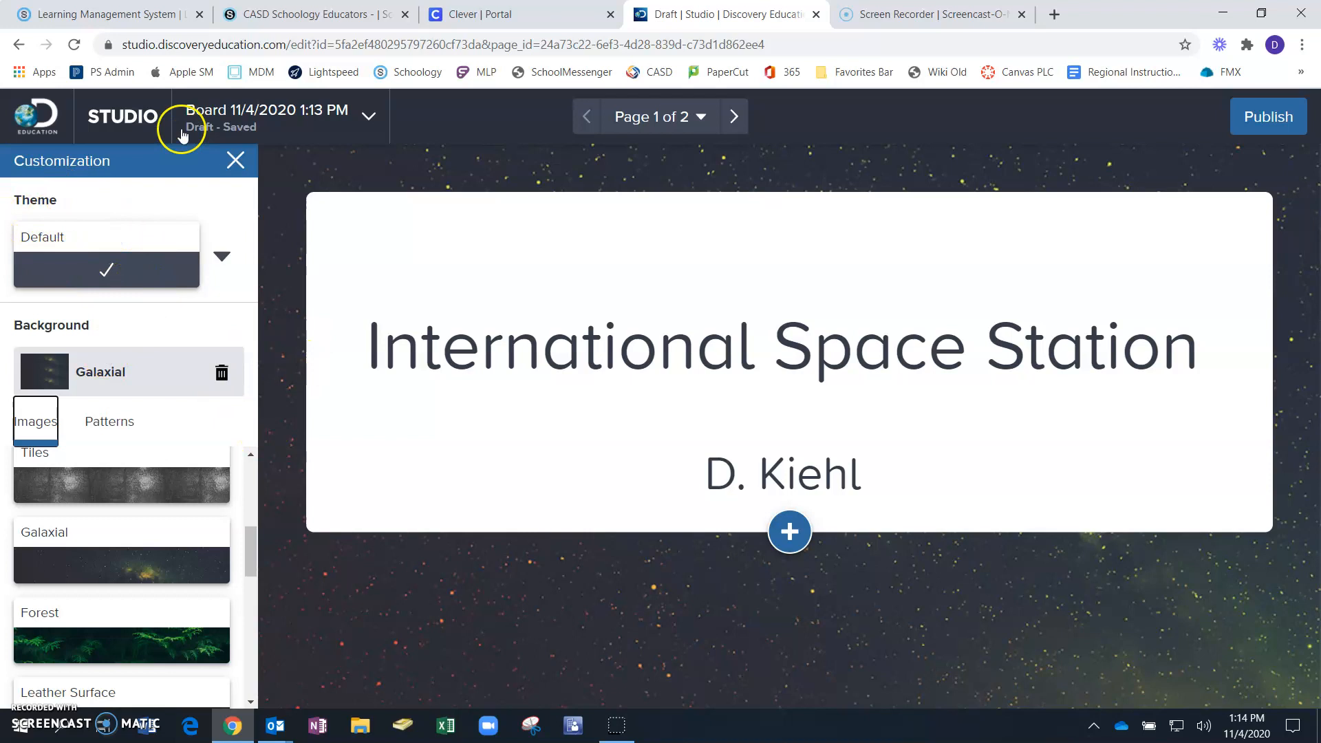
{"action": "left_click", "coordinate": [237, 160]}
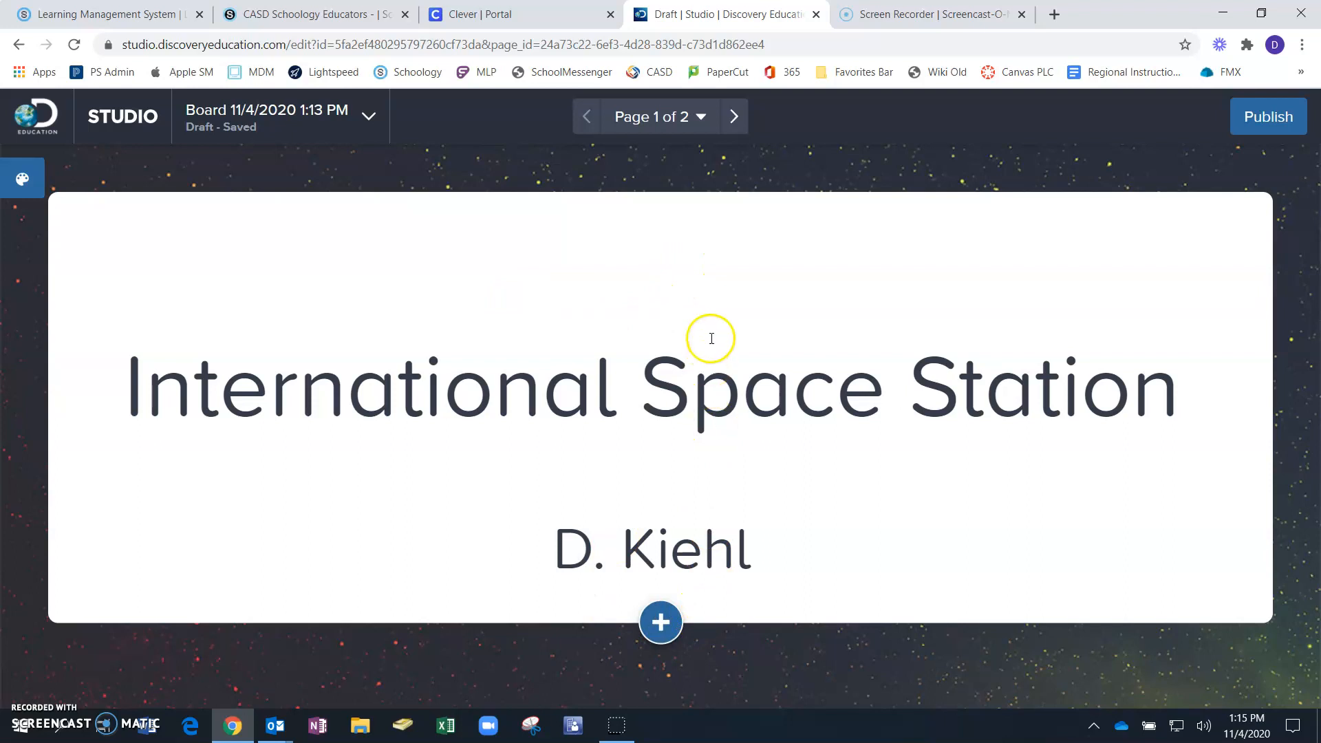
Step: Delete the blank second page from the board
{"action": "left_click", "coordinate": [700, 119]}
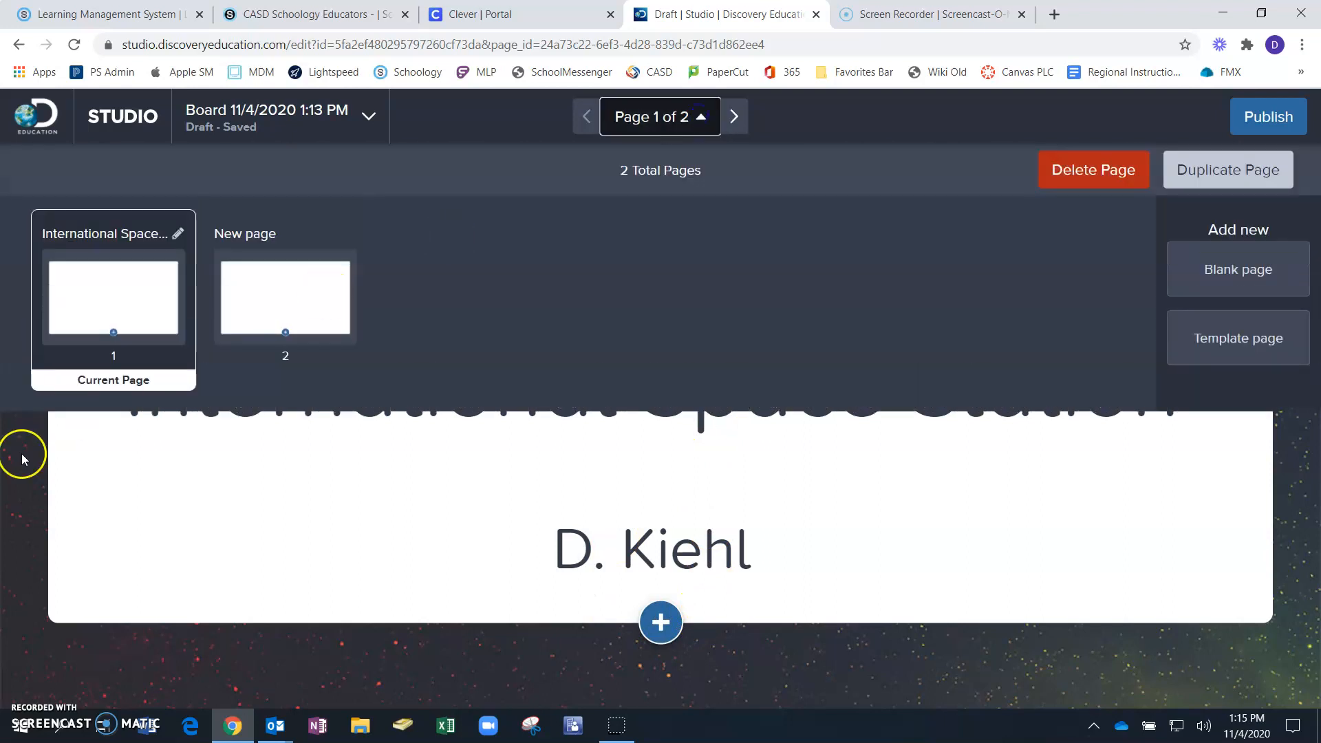
{"action": "left_click", "coordinate": [287, 293]}
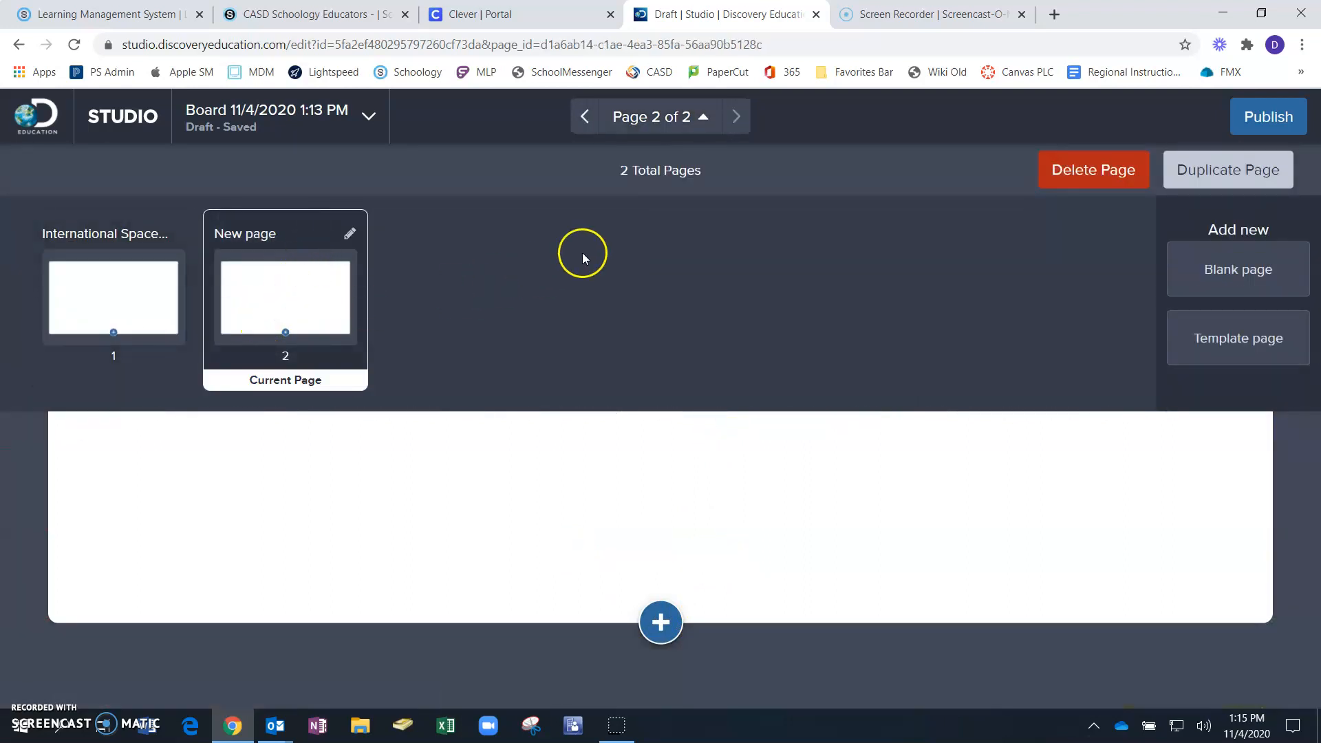
{"action": "left_click", "coordinate": [1083, 162]}
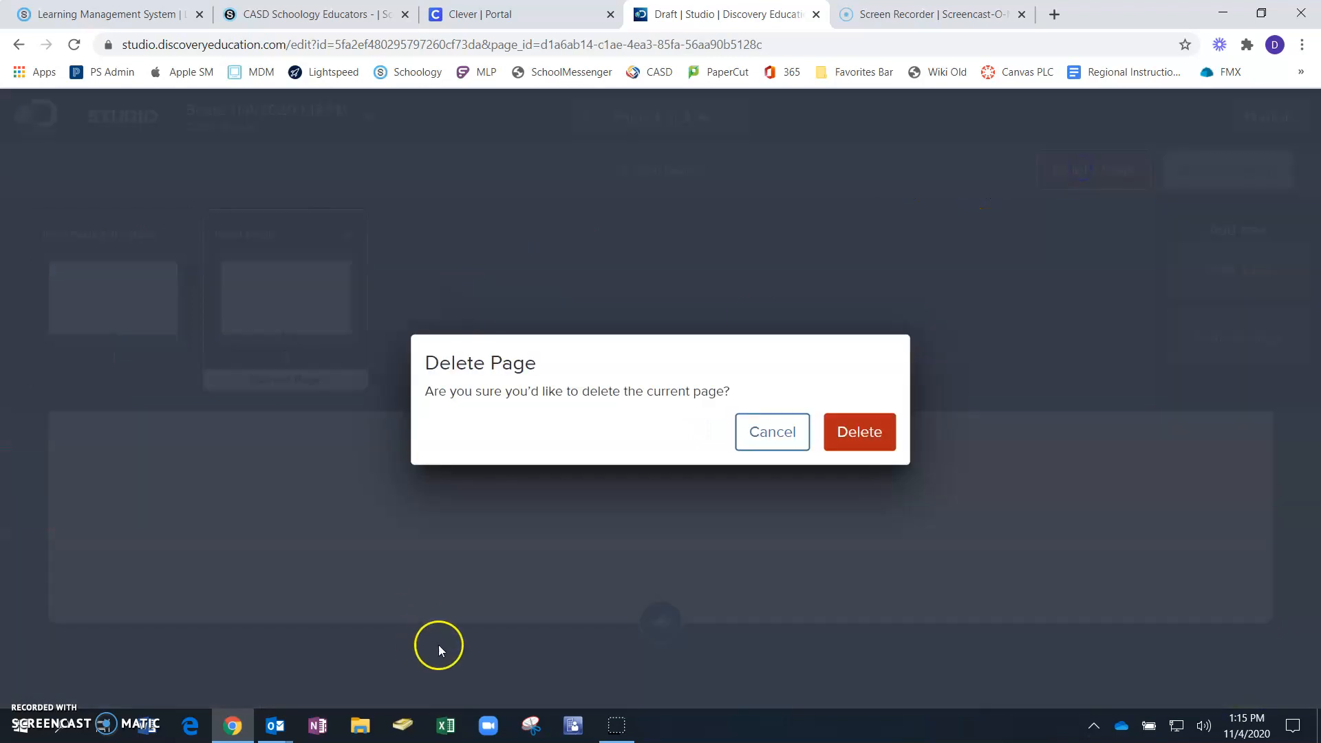
{"action": "left_click", "coordinate": [879, 431]}
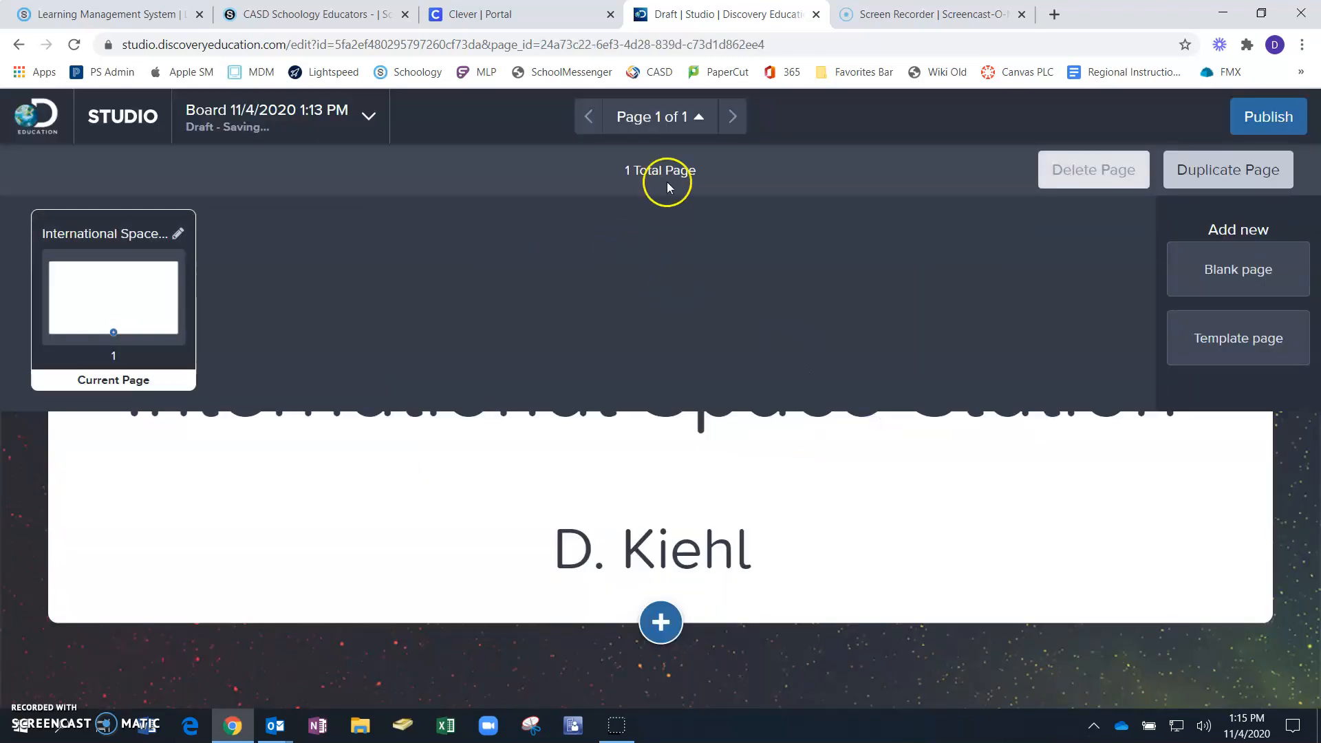
Step: Add a new page from the Resource and Text template and show it for editing
{"action": "left_click", "coordinate": [1235, 340]}
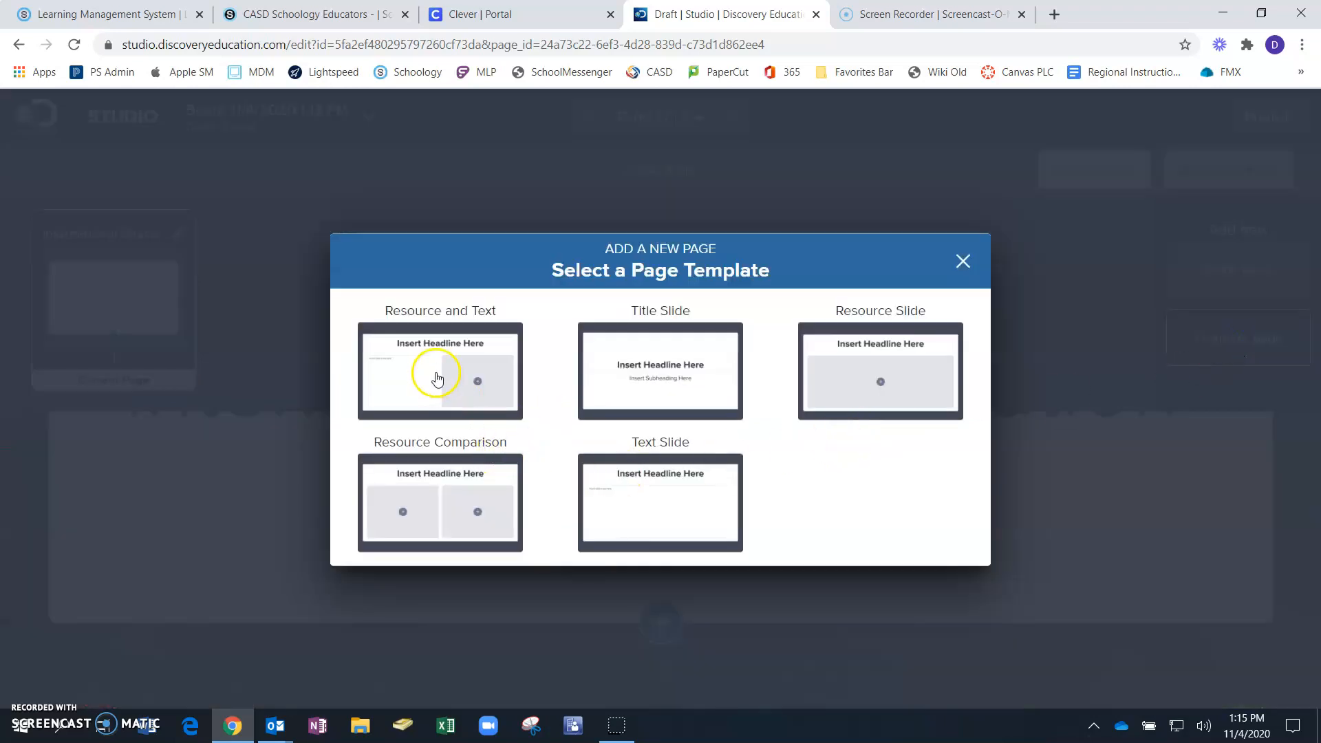
{"action": "left_click", "coordinate": [482, 325]}
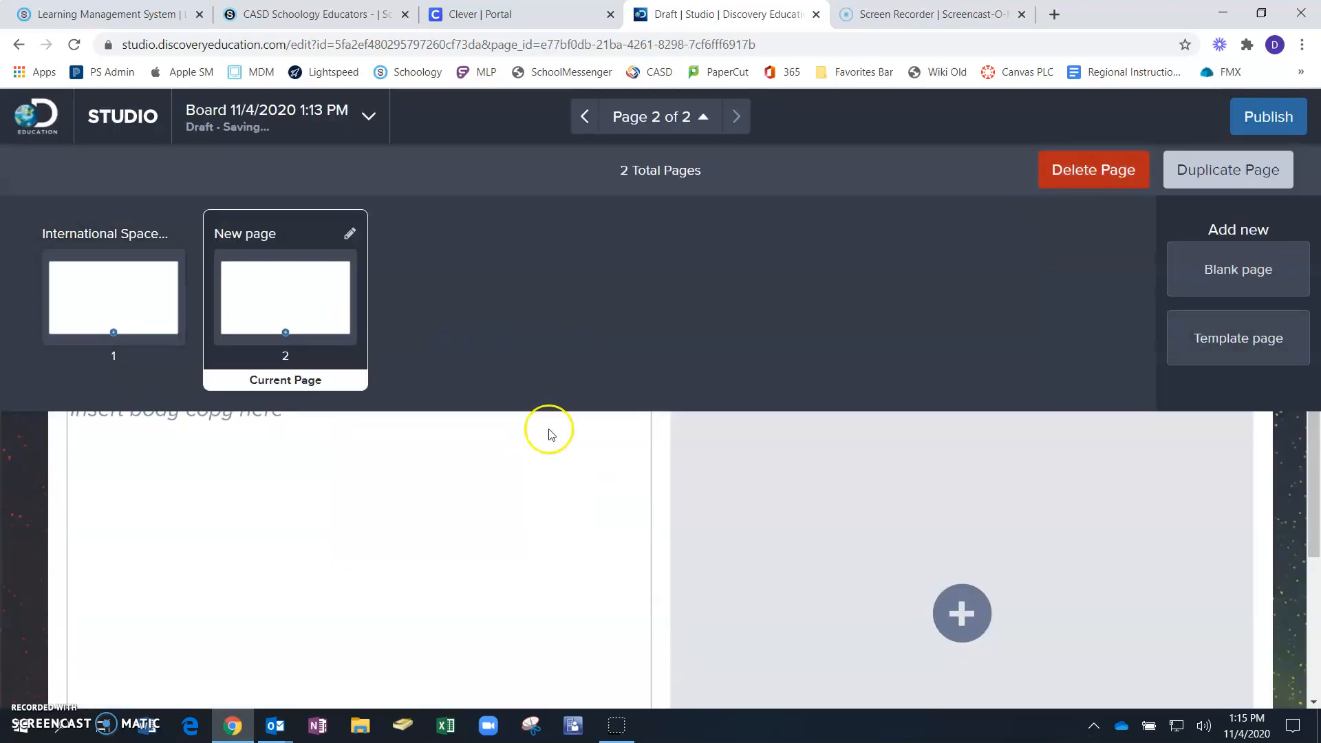
{"action": "left_click", "coordinate": [432, 510]}
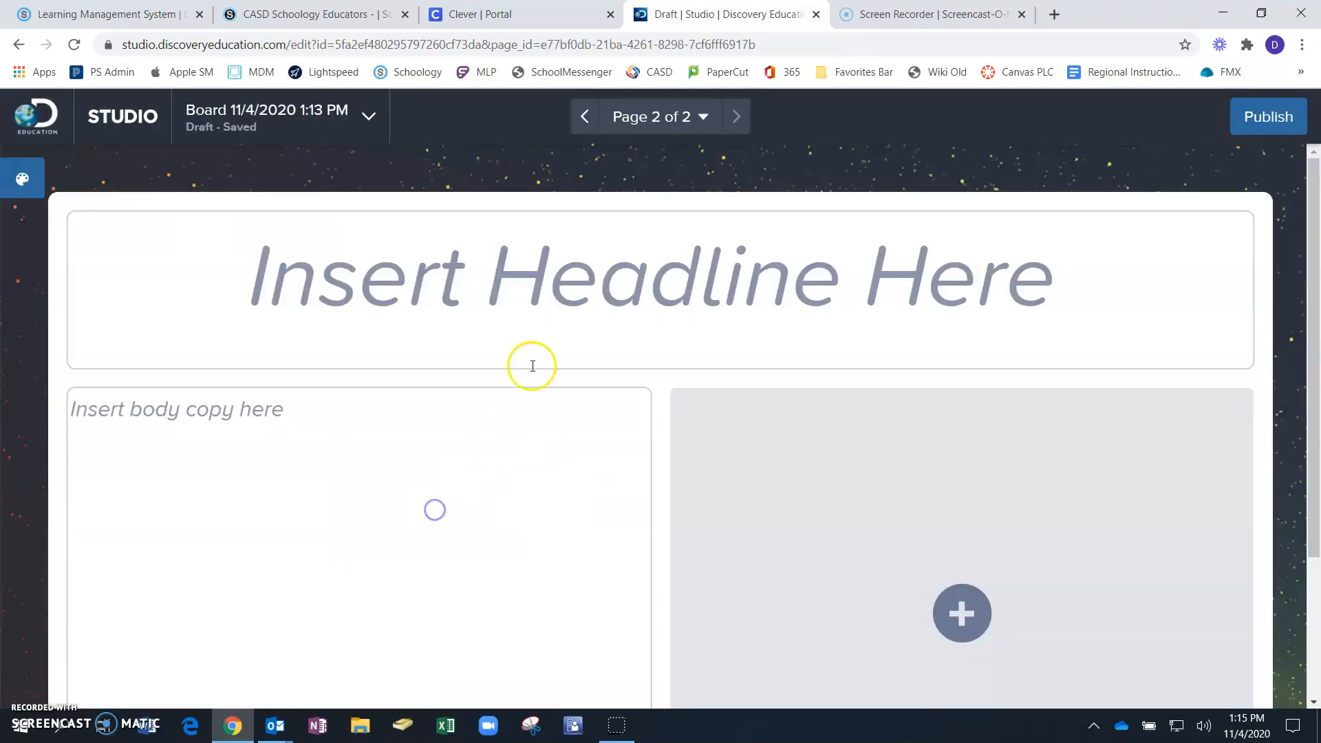
Step: Enter "Image of the Space Station" as the headline of the second page
{"action": "left_click", "coordinate": [692, 268]}
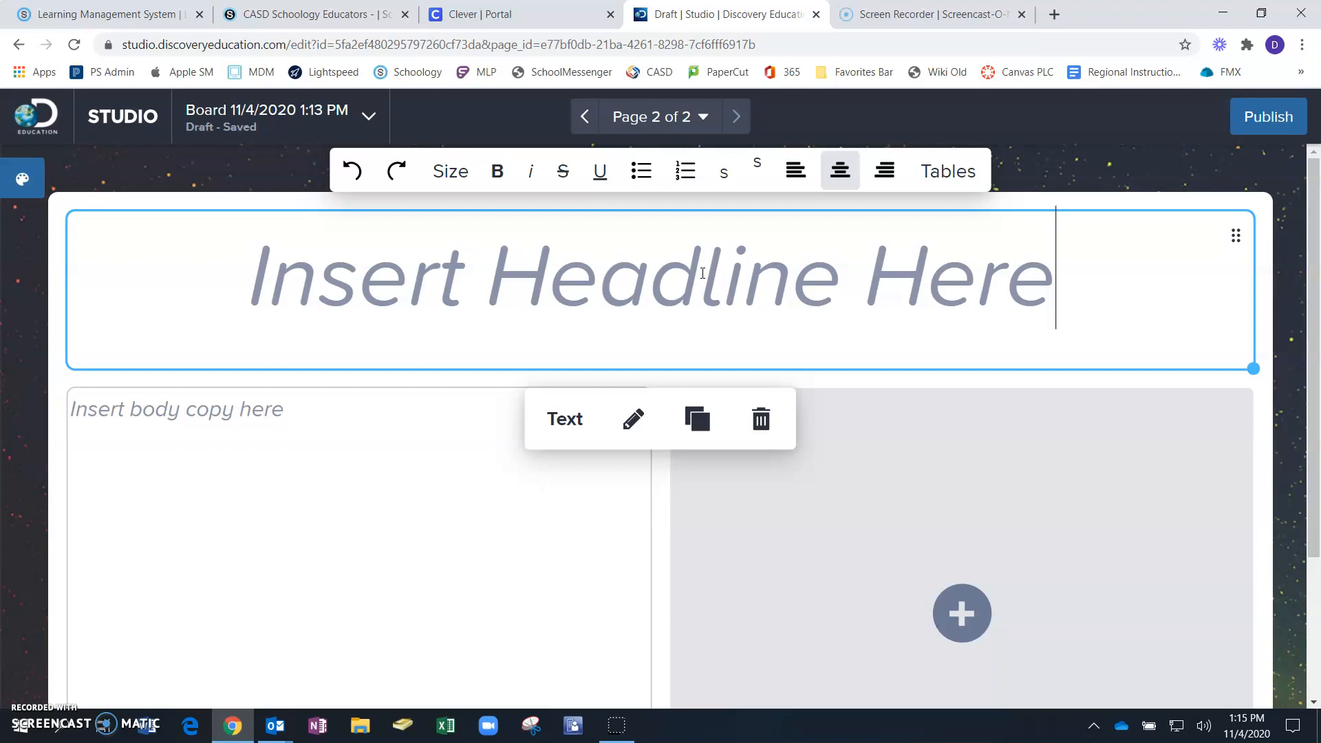
{"action": "type", "text": "Pi"}
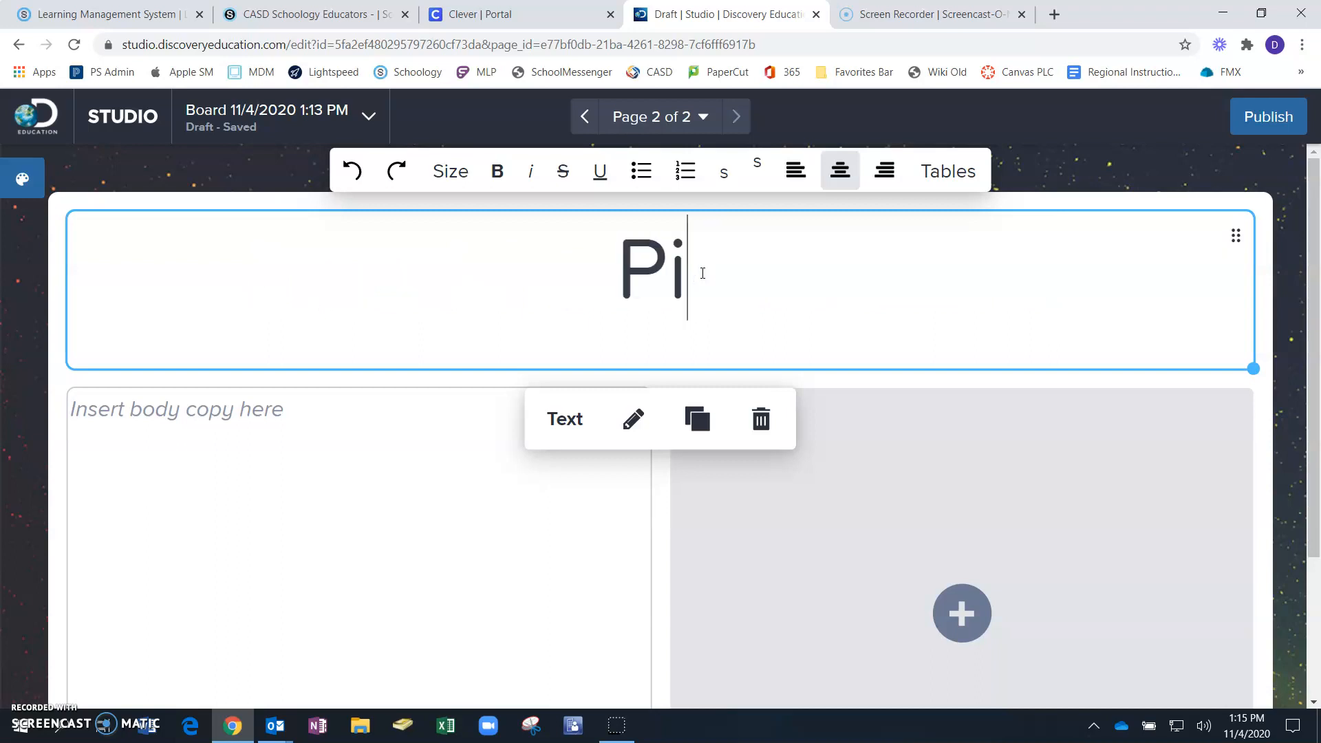
{"action": "key", "text": "BackSpace"}
{"action": "key", "text": "BackSpace"}
{"action": "type", "text": "Image "}
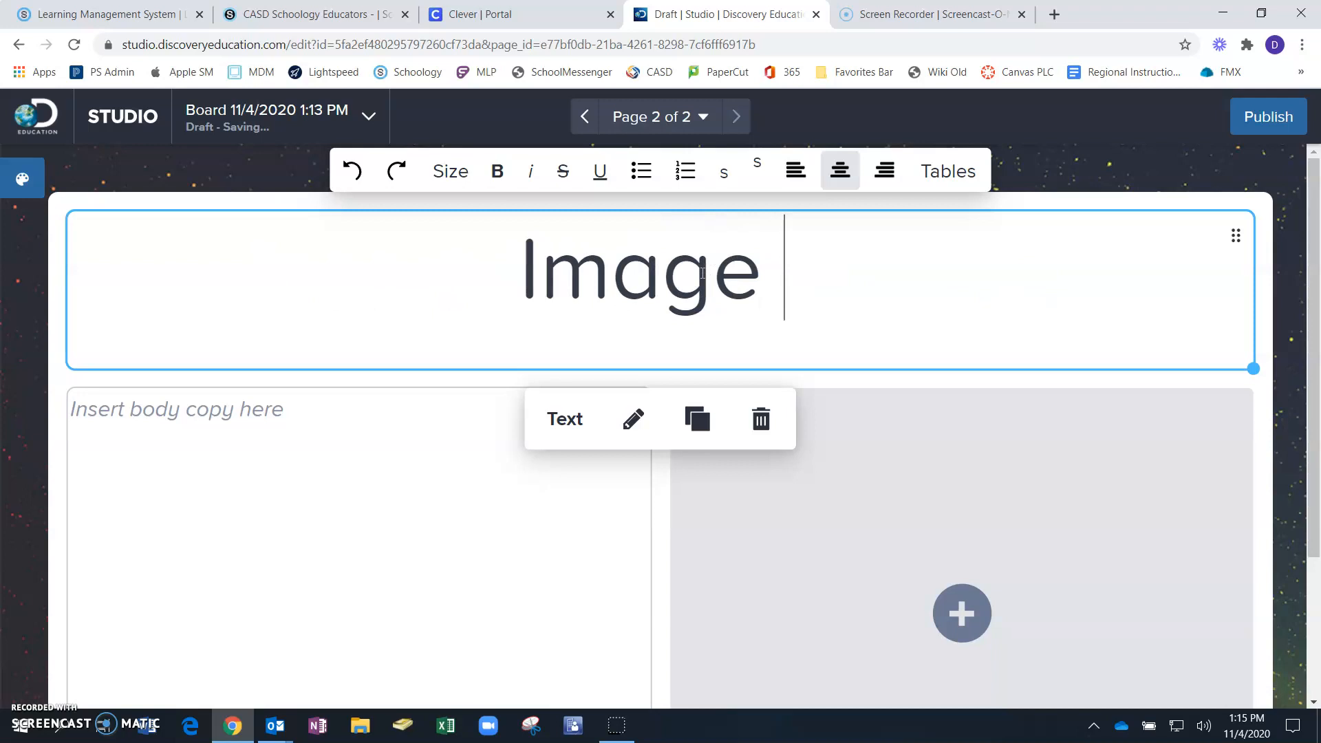
{"action": "type", "text": "of the Spa"}
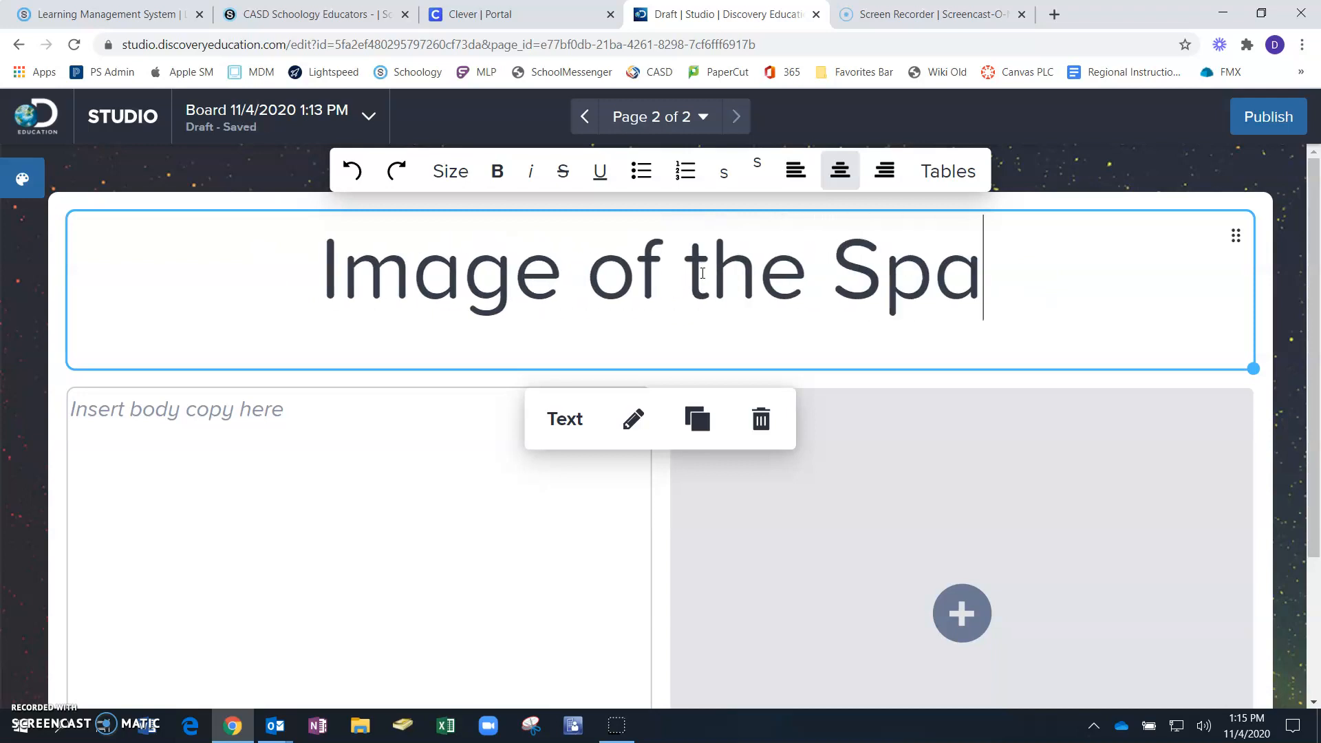
{"action": "type", "text": "ce Station"}
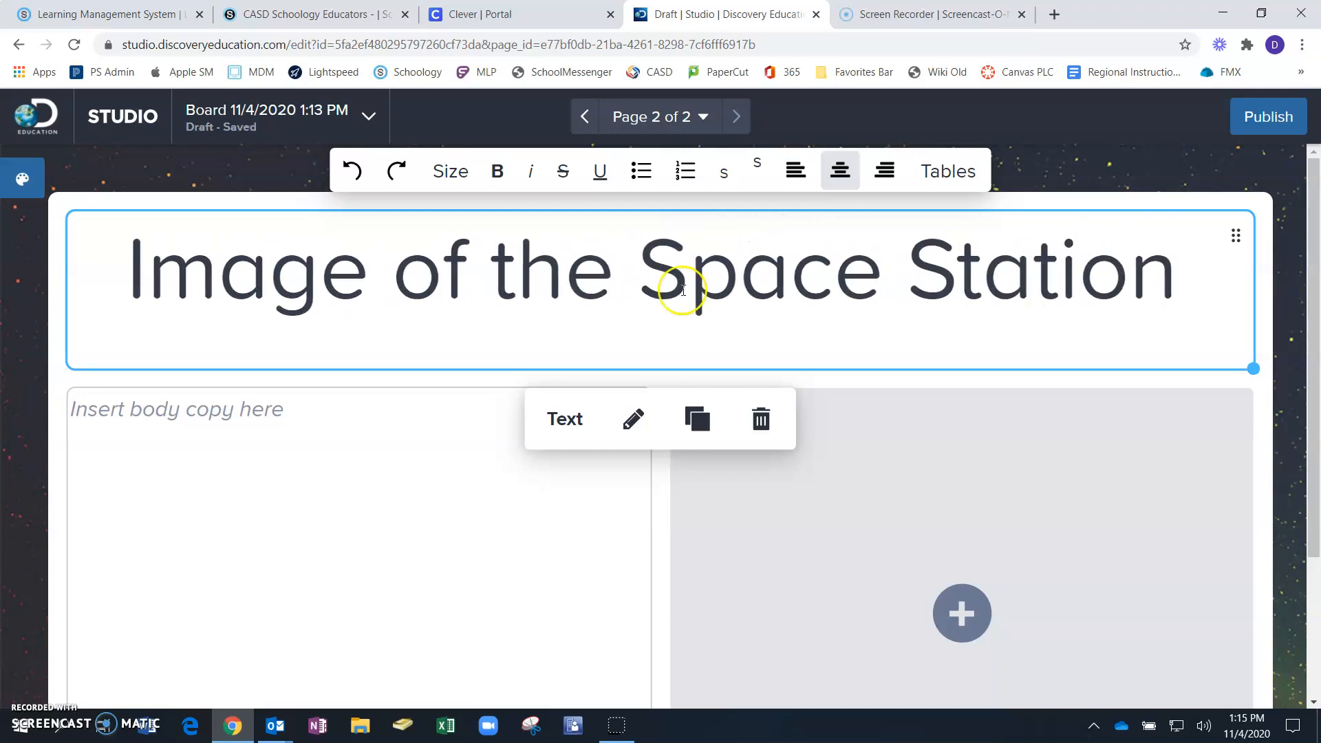
Step: Fill the second page's resource placeholder with the Quicklist image "Illustration of Shuttle approaching Space Station"
{"action": "scroll", "coordinate": [969, 549], "scroll_direction": "down", "scroll_amount": 2}
{"action": "left_click", "coordinate": [961, 530]}
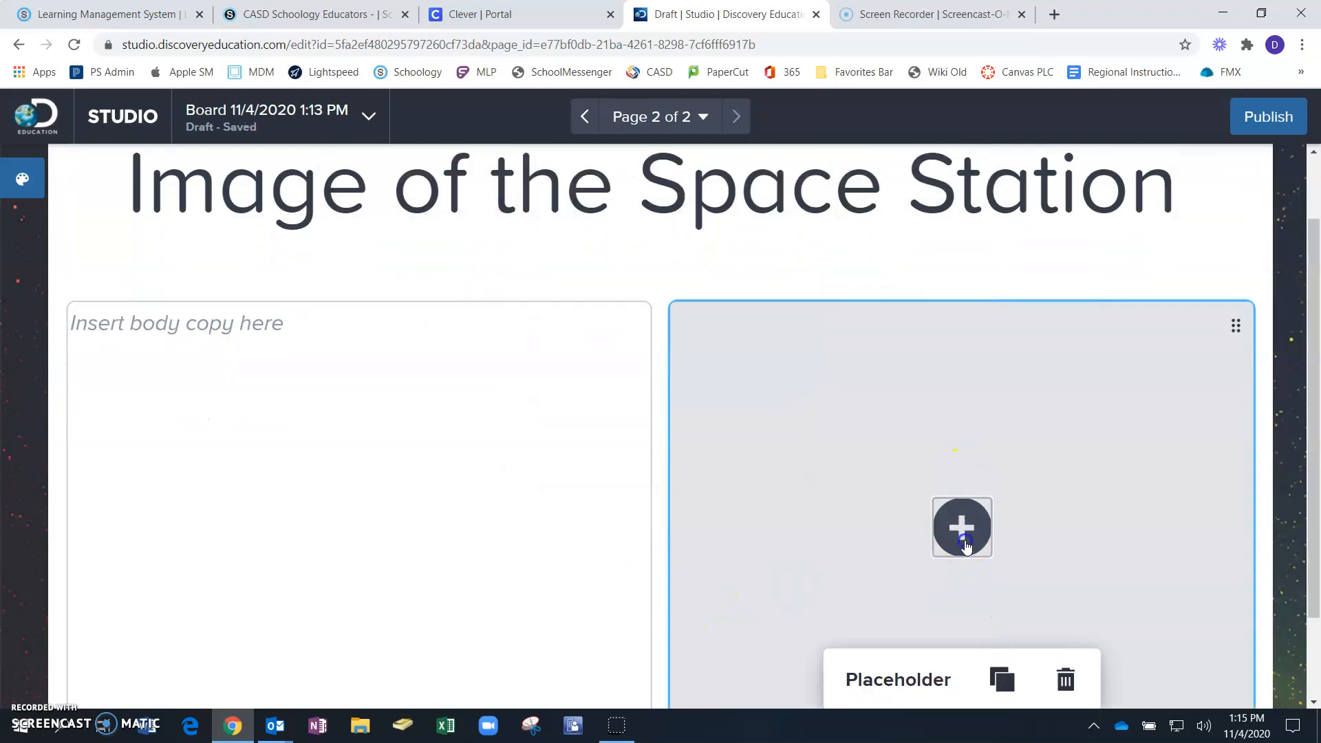
{"action": "left_click", "coordinate": [918, 292]}
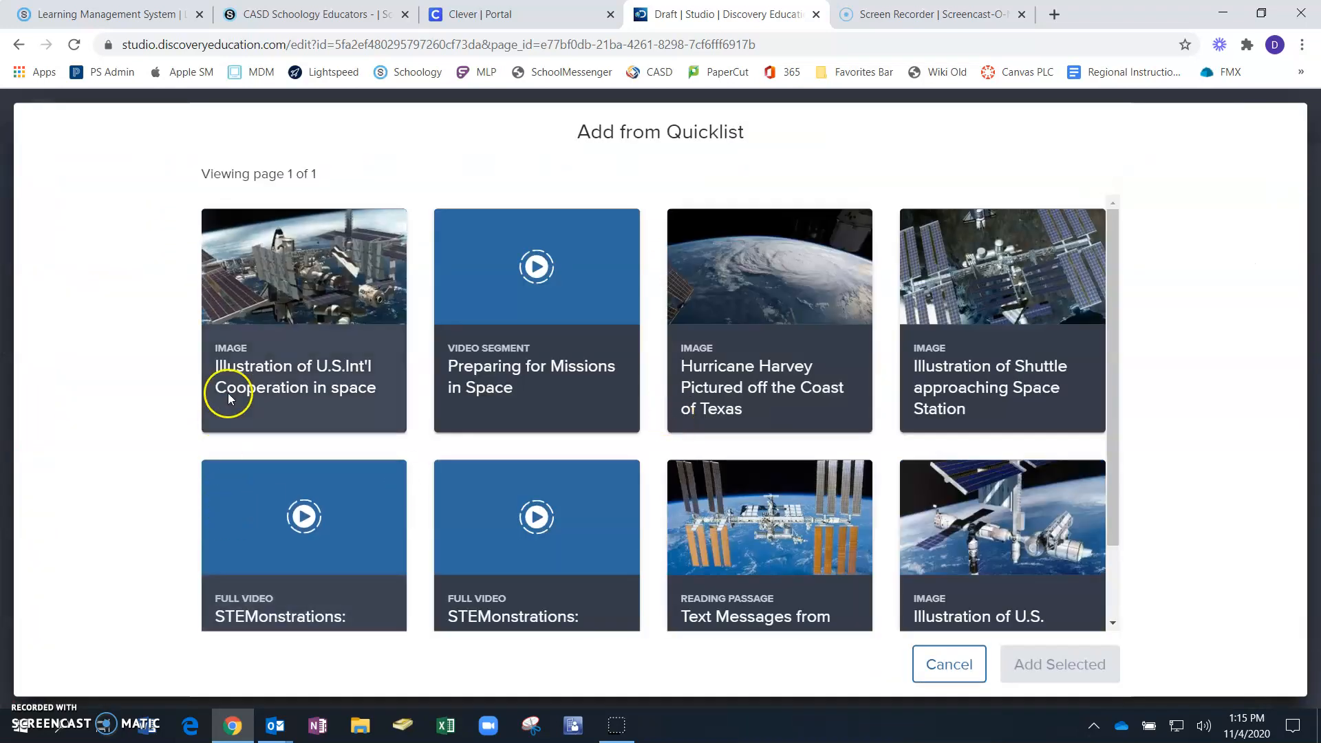
{"action": "left_click", "coordinate": [1005, 267]}
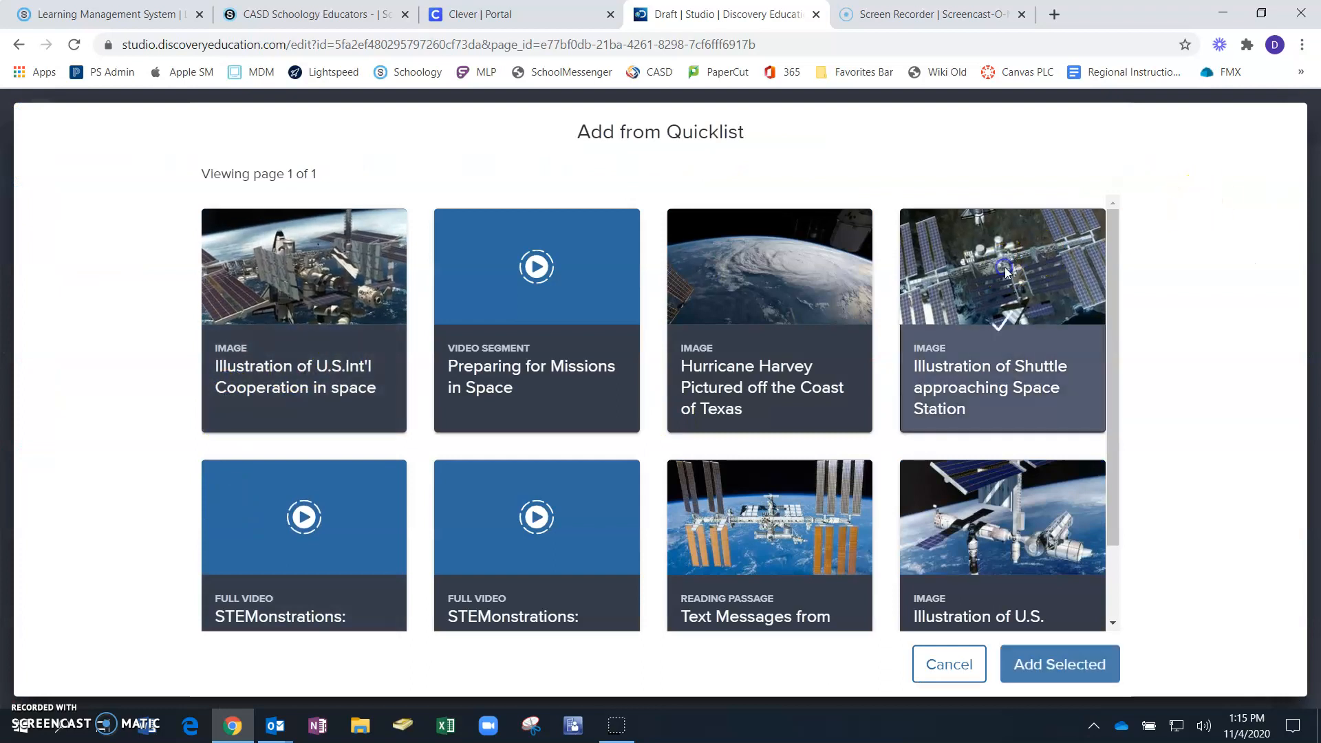
{"action": "left_click", "coordinate": [1039, 662]}
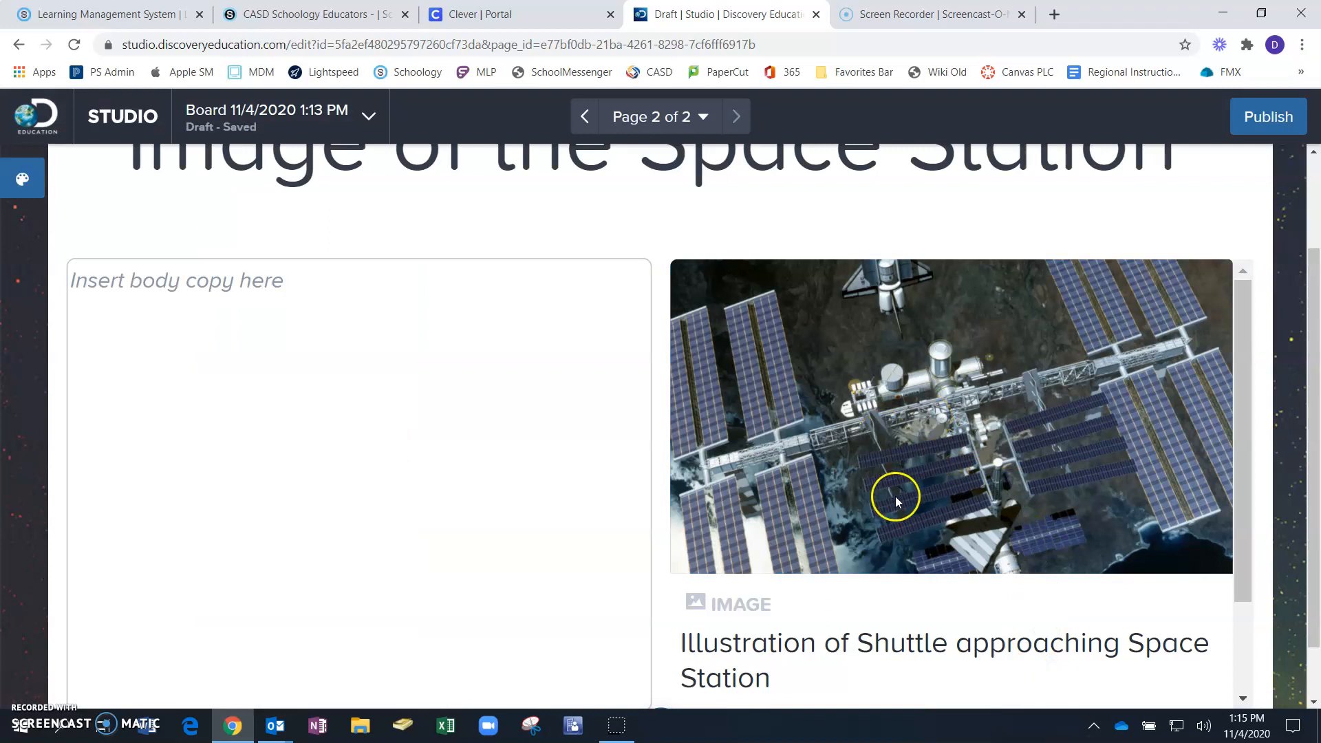
Step: Enter a bulleted list with "fact 1" and "fact 2" in the body text beside the image
{"action": "left_click", "coordinate": [165, 291]}
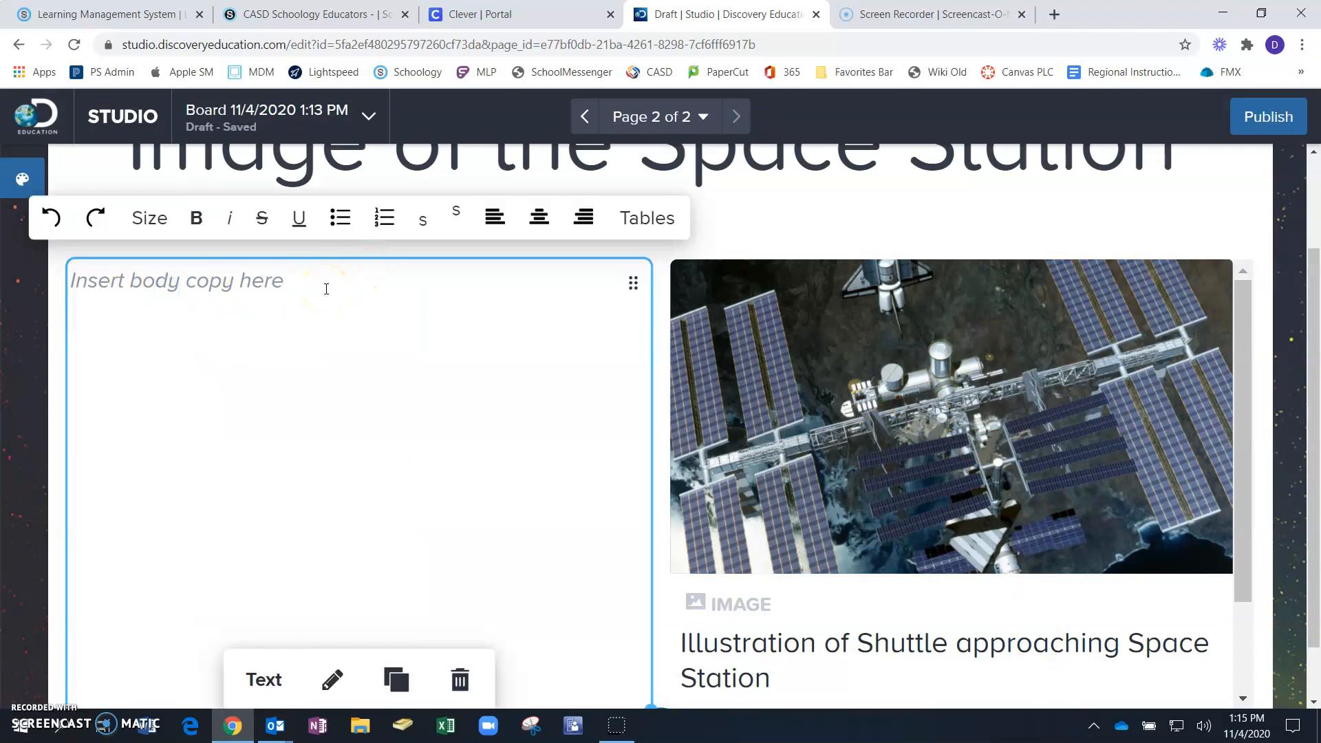
{"action": "type", "text": "Th"}
{"action": "key", "text": "BackSpace"}
{"action": "key", "text": "BackSpace"}
{"action": "left_click", "coordinate": [338, 221]}
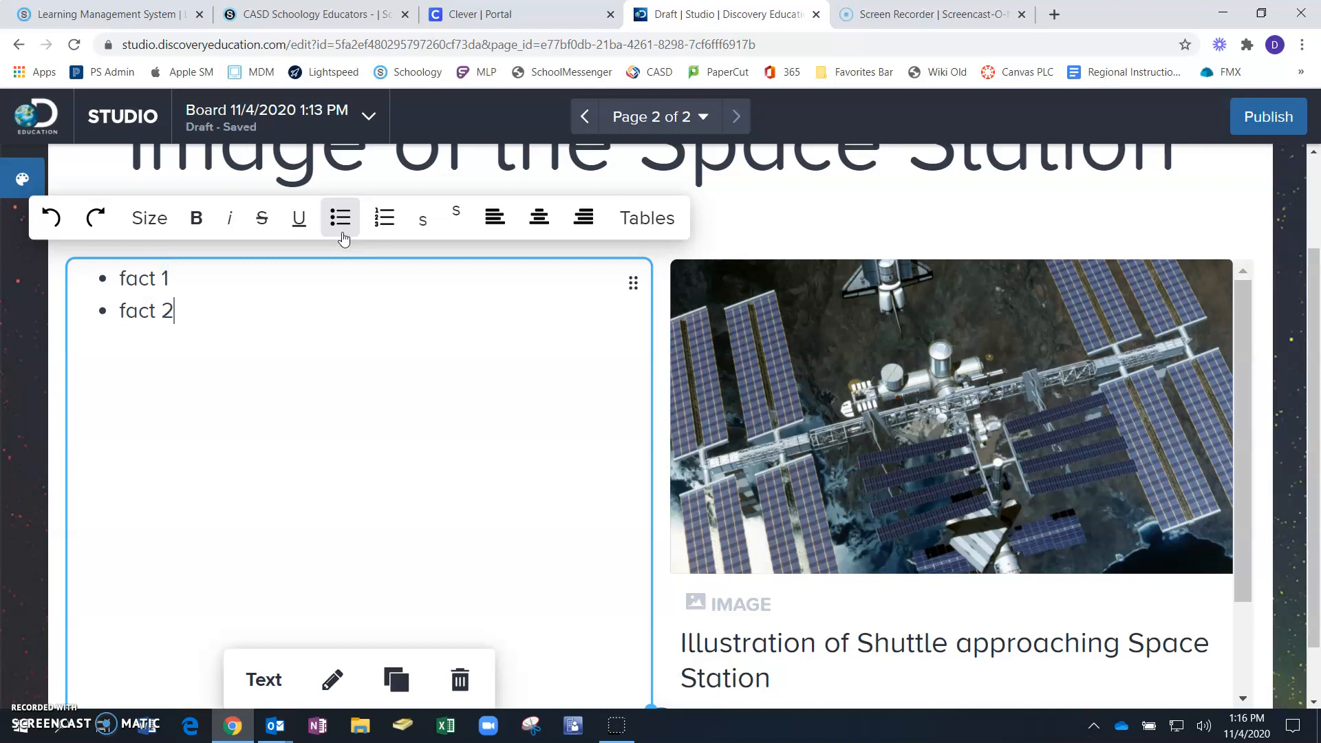
Step: Set the text size of both bulleted facts beside the space station image to 24px
{"action": "left_click", "coordinate": [260, 354]}
{"action": "left_click_drag", "start_coordinate": [218, 340], "coordinate": [104, 277]}
{"action": "left_click", "coordinate": [141, 224]}
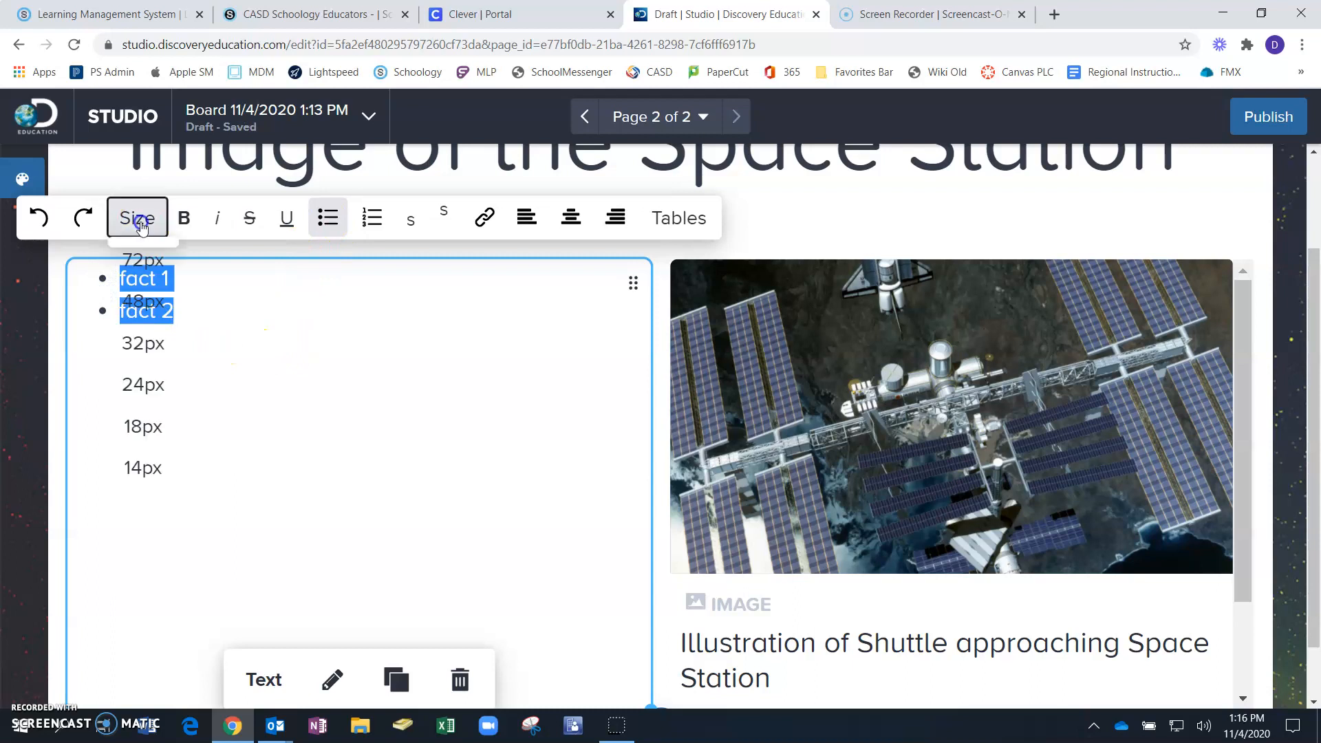
{"action": "left_click", "coordinate": [148, 384]}
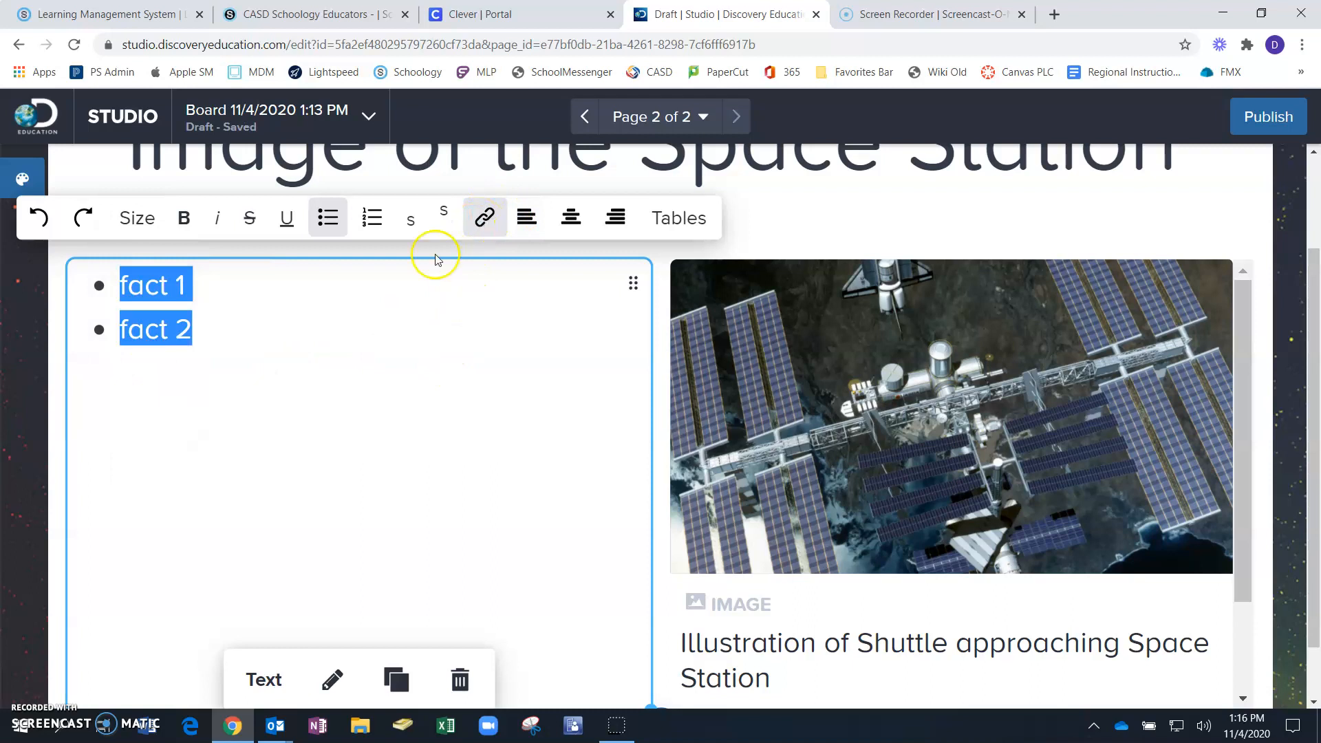
{"action": "left_click", "coordinate": [34, 404]}
{"action": "left_click", "coordinate": [283, 288]}
{"action": "left_click_drag", "start_coordinate": [199, 329], "coordinate": [109, 337]}
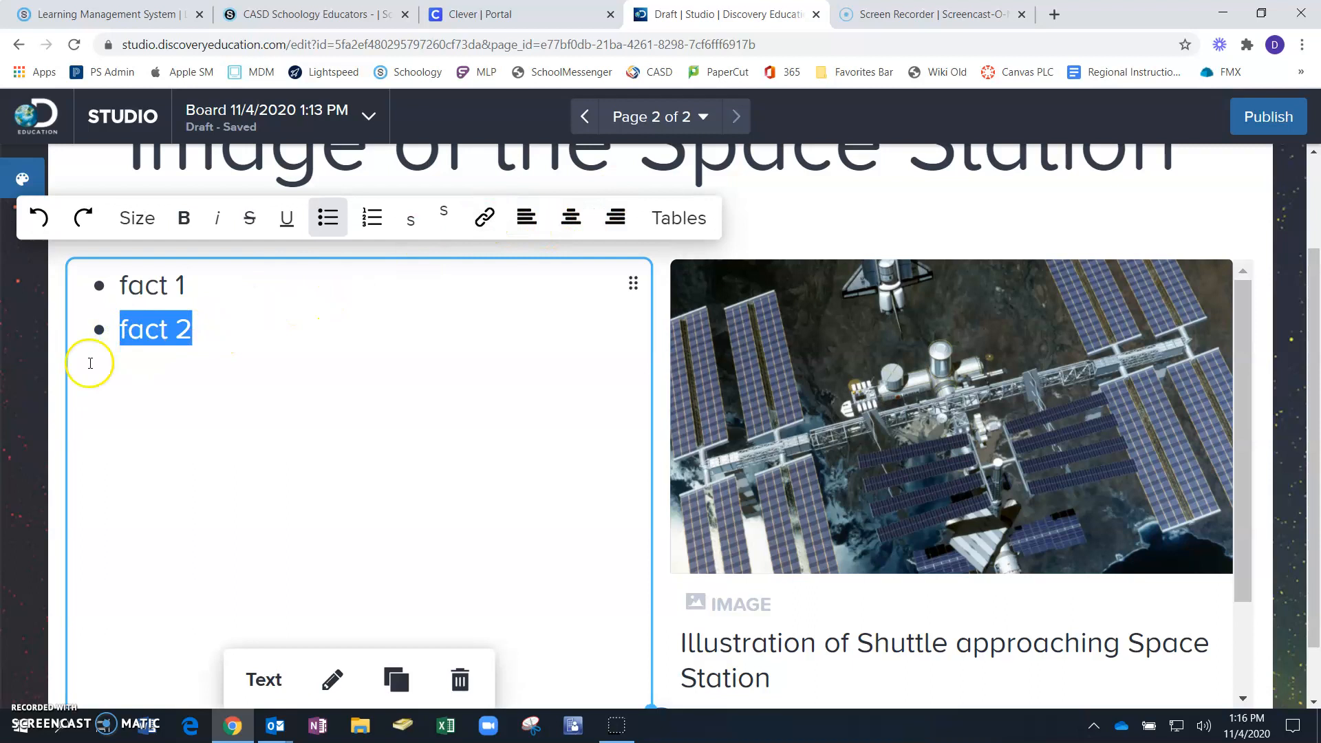
{"action": "left_click", "coordinate": [483, 219]}
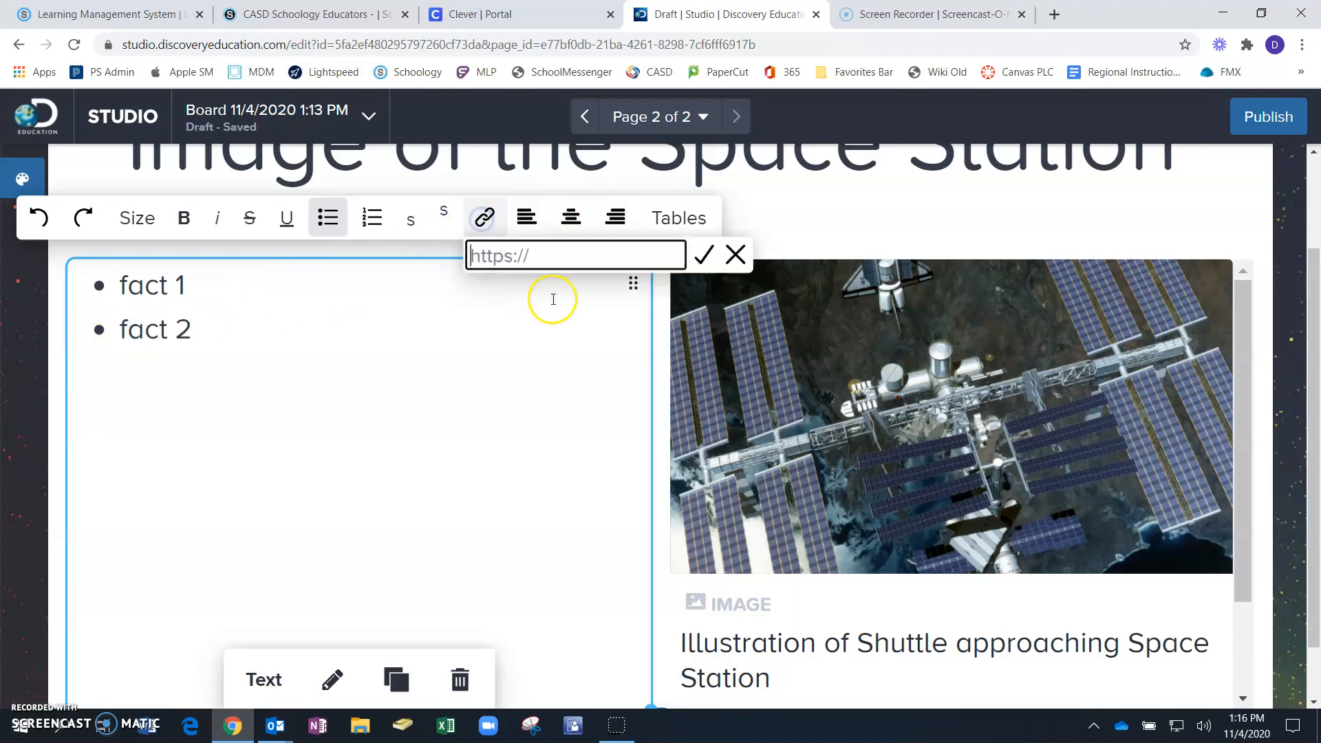
{"action": "left_click", "coordinate": [353, 357]}
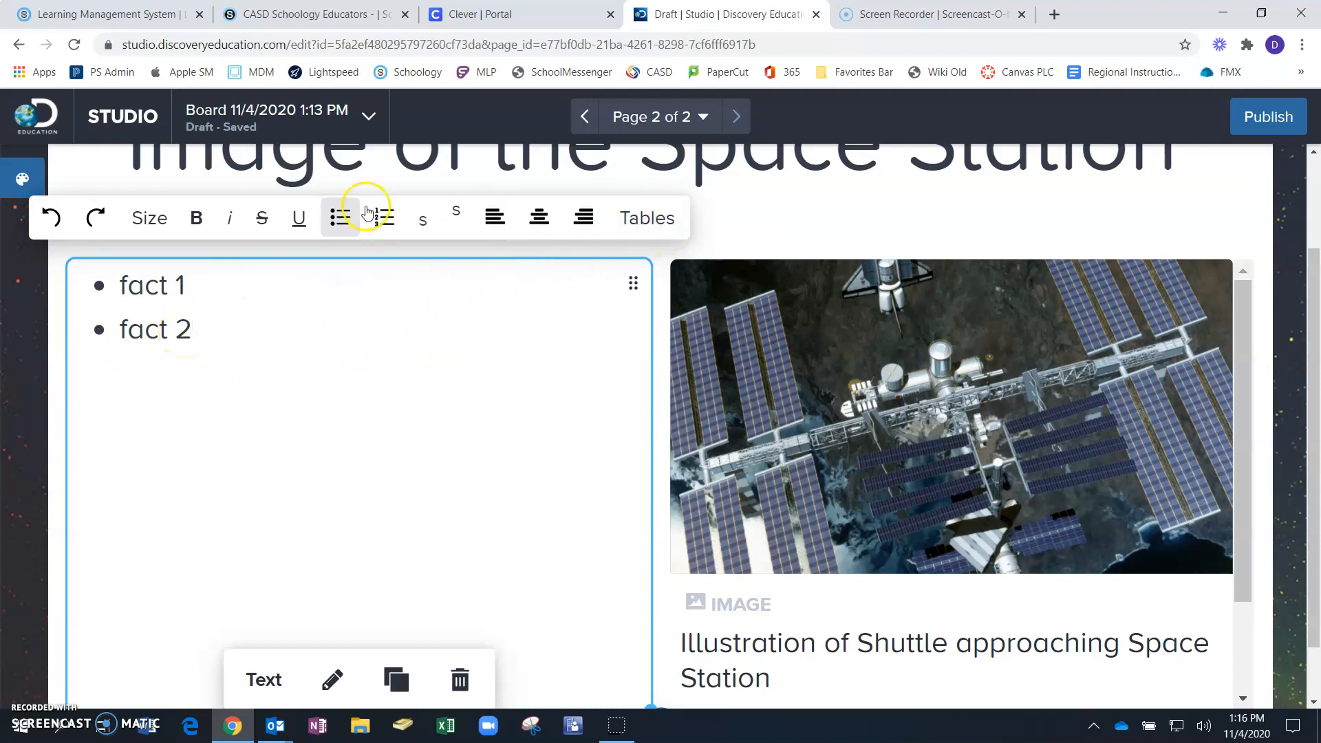
{"action": "left_click", "coordinate": [296, 316]}
{"action": "left_click", "coordinate": [342, 364]}
Step: Add a blank third page to the board and show it for editing
{"action": "scroll", "coordinate": [445, 359], "scroll_direction": "down", "scroll_amount": 1}
{"action": "scroll", "coordinate": [454, 344], "scroll_direction": "up", "scroll_amount": 3}
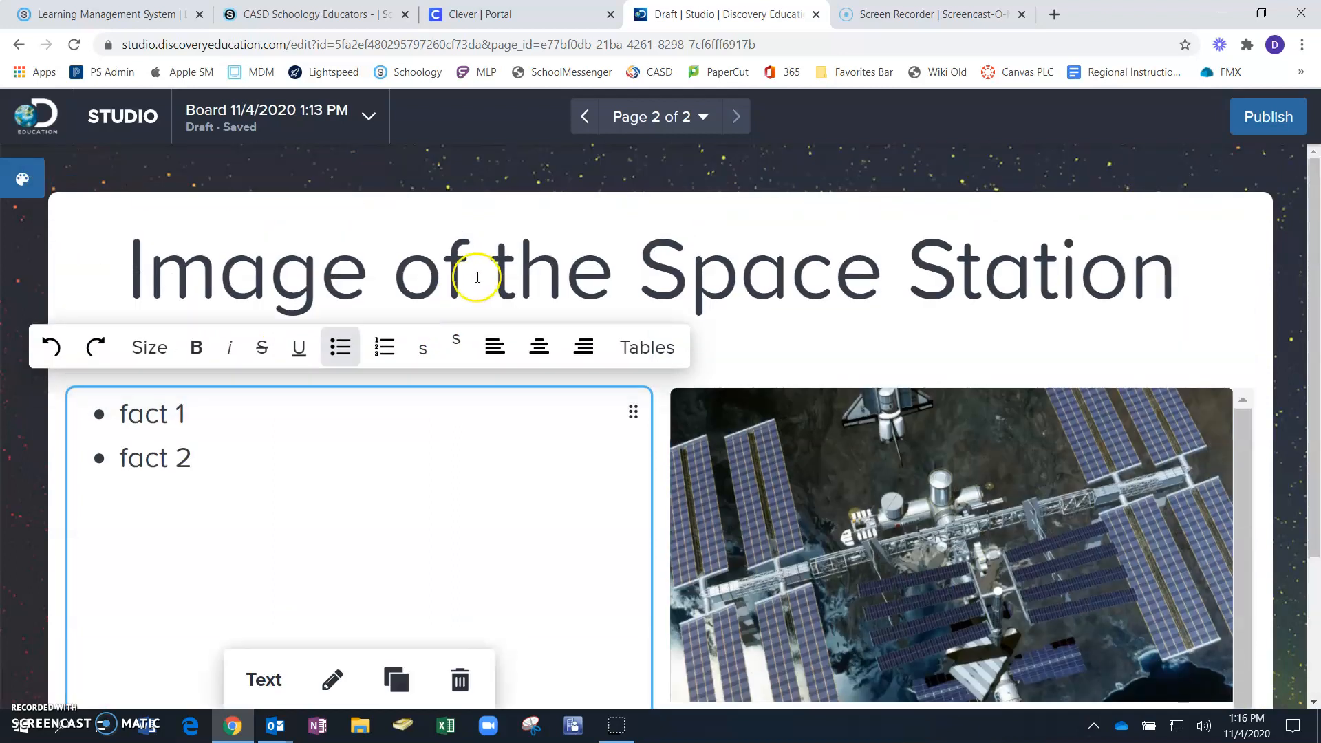
{"action": "left_click", "coordinate": [664, 127]}
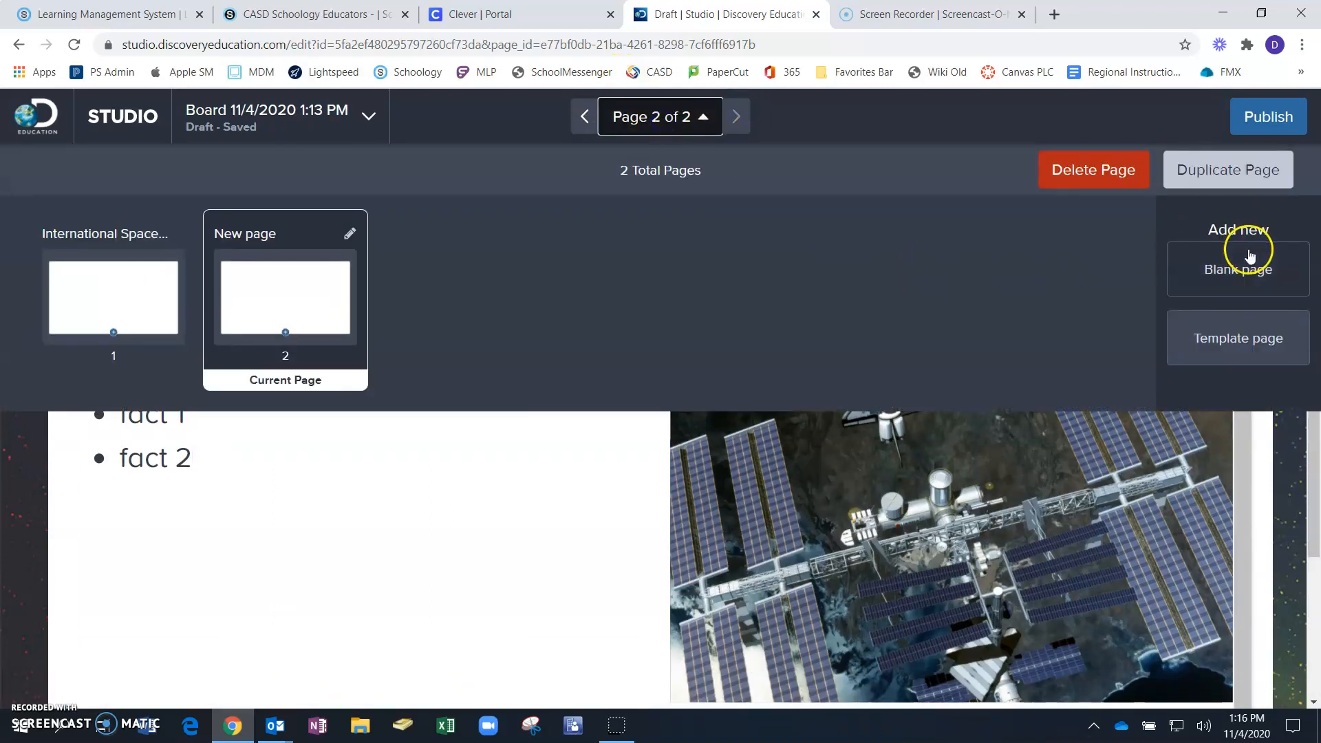
{"action": "left_click", "coordinate": [1231, 280]}
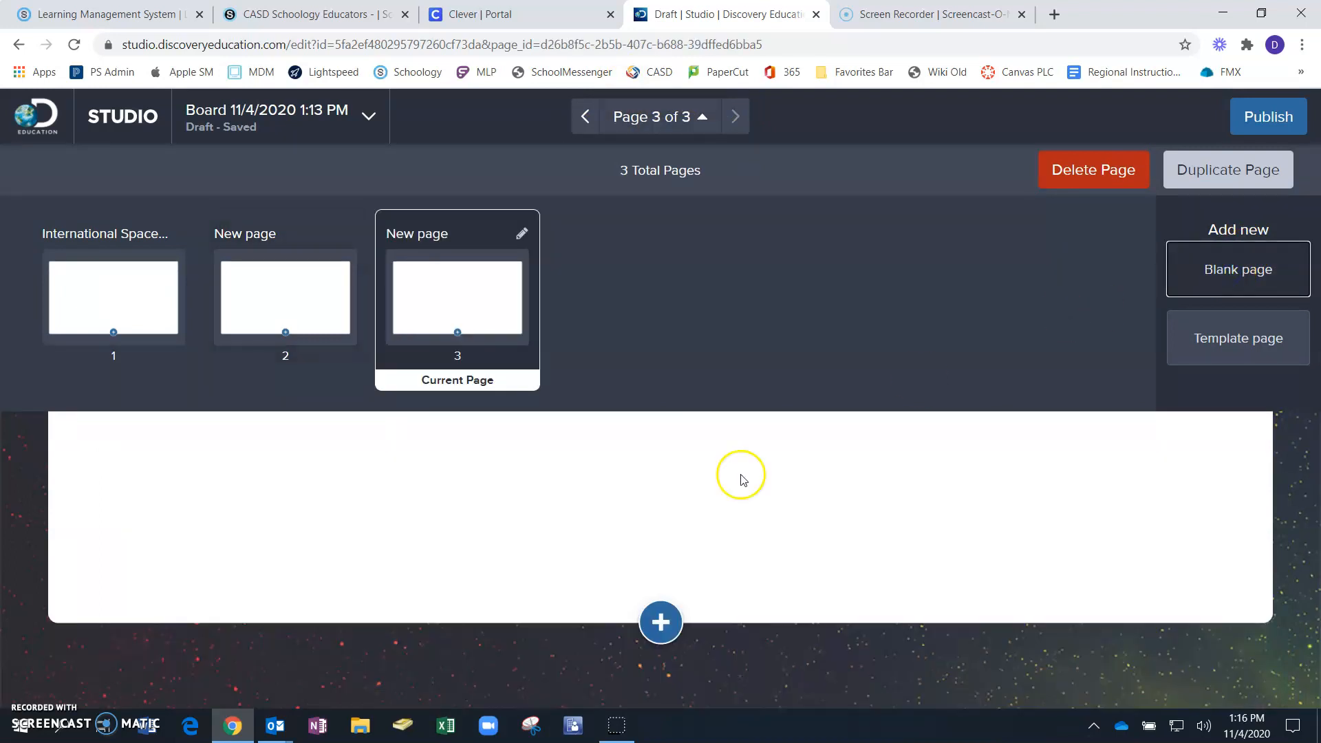
{"action": "left_click", "coordinate": [716, 502]}
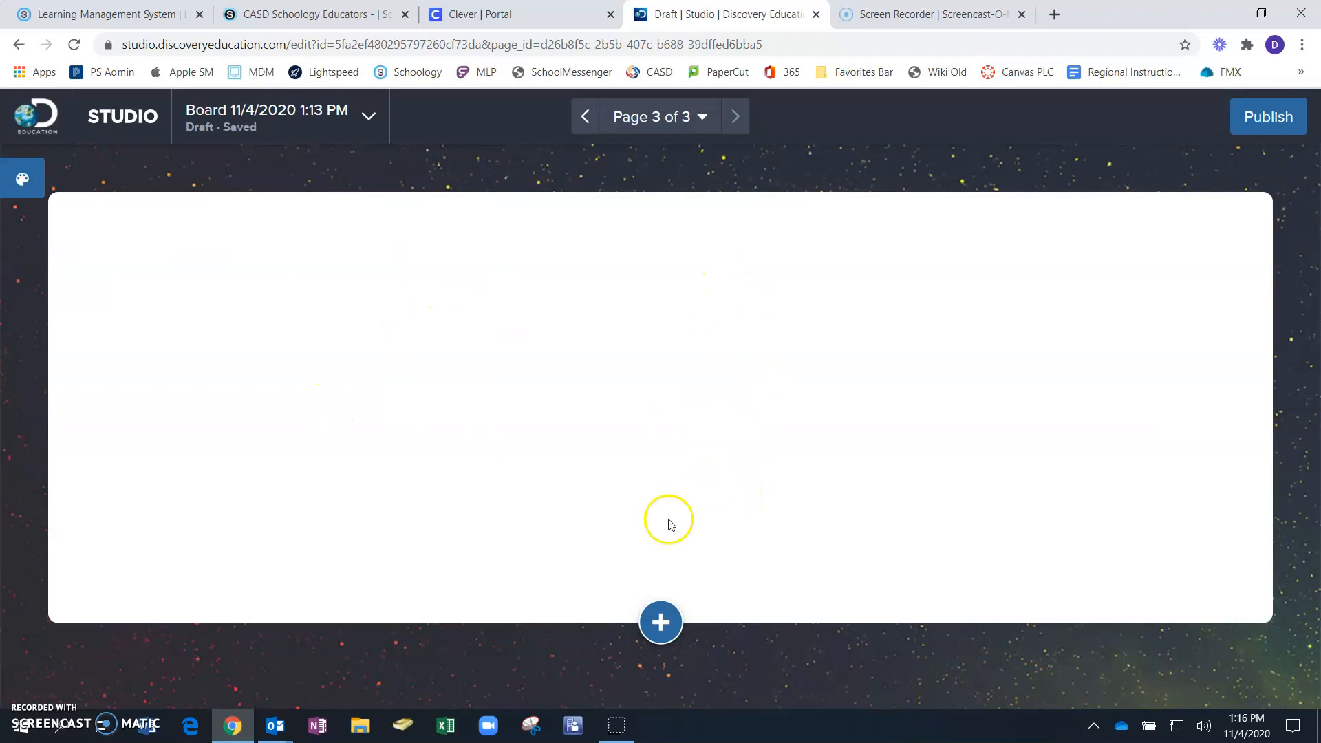
Step: Add a text box reading "Images" at the top centre of the blank page, with its text centre-aligned
{"action": "left_click", "coordinate": [657, 616]}
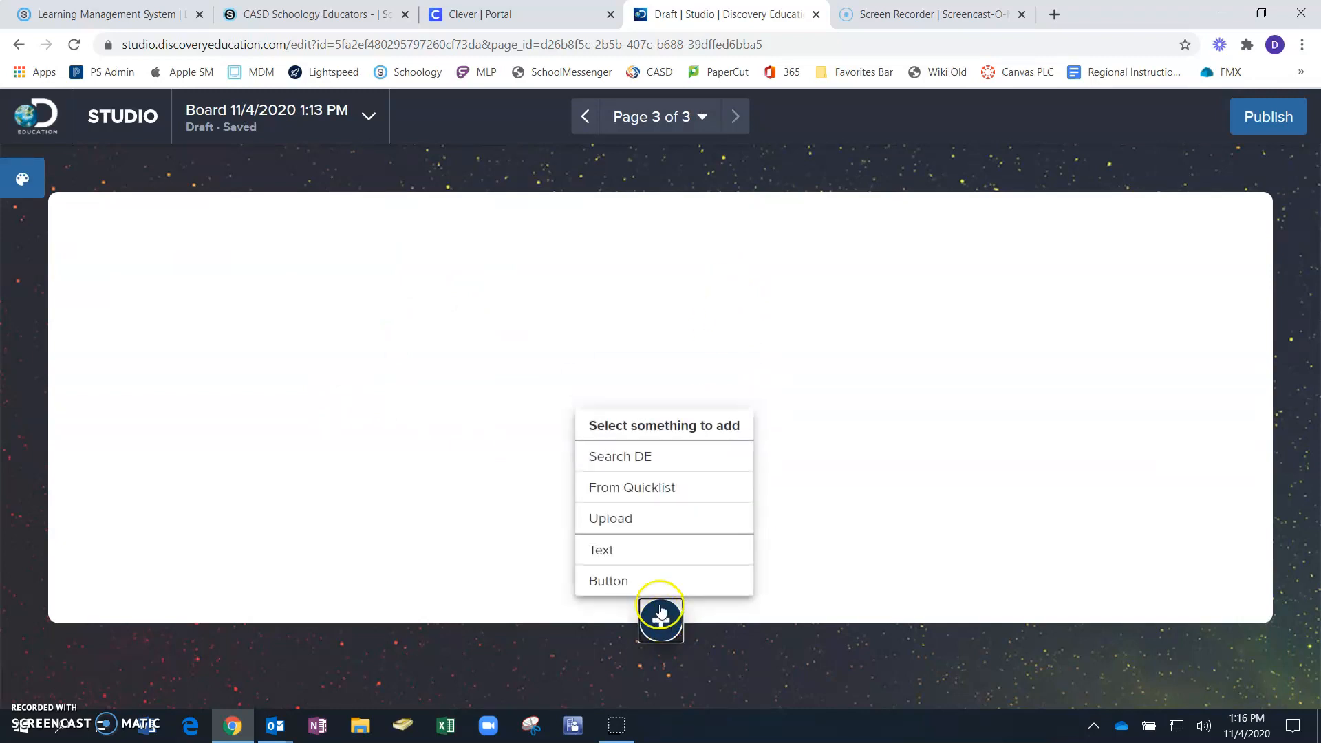
{"action": "left_click", "coordinate": [628, 550]}
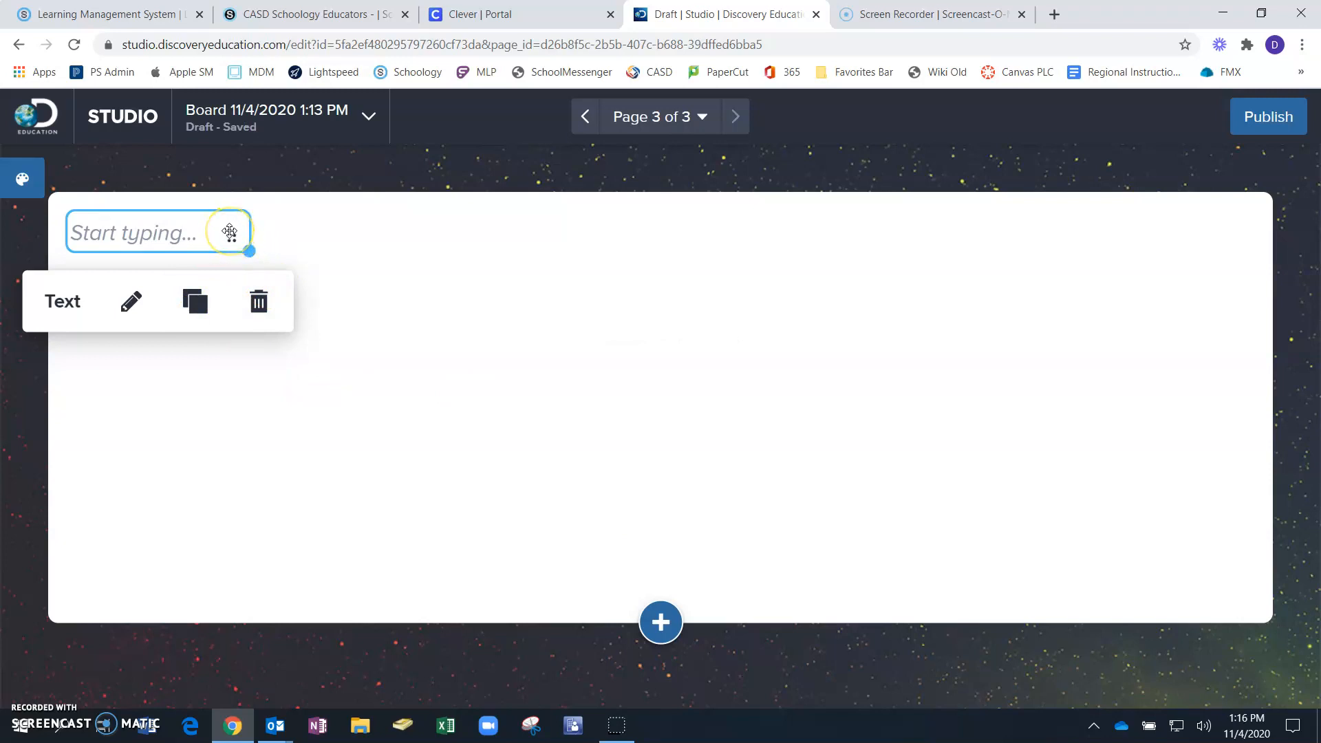
{"action": "left_click_drag", "start_coordinate": [230, 233], "coordinate": [711, 234]}
{"action": "left_click", "coordinate": [662, 235]}
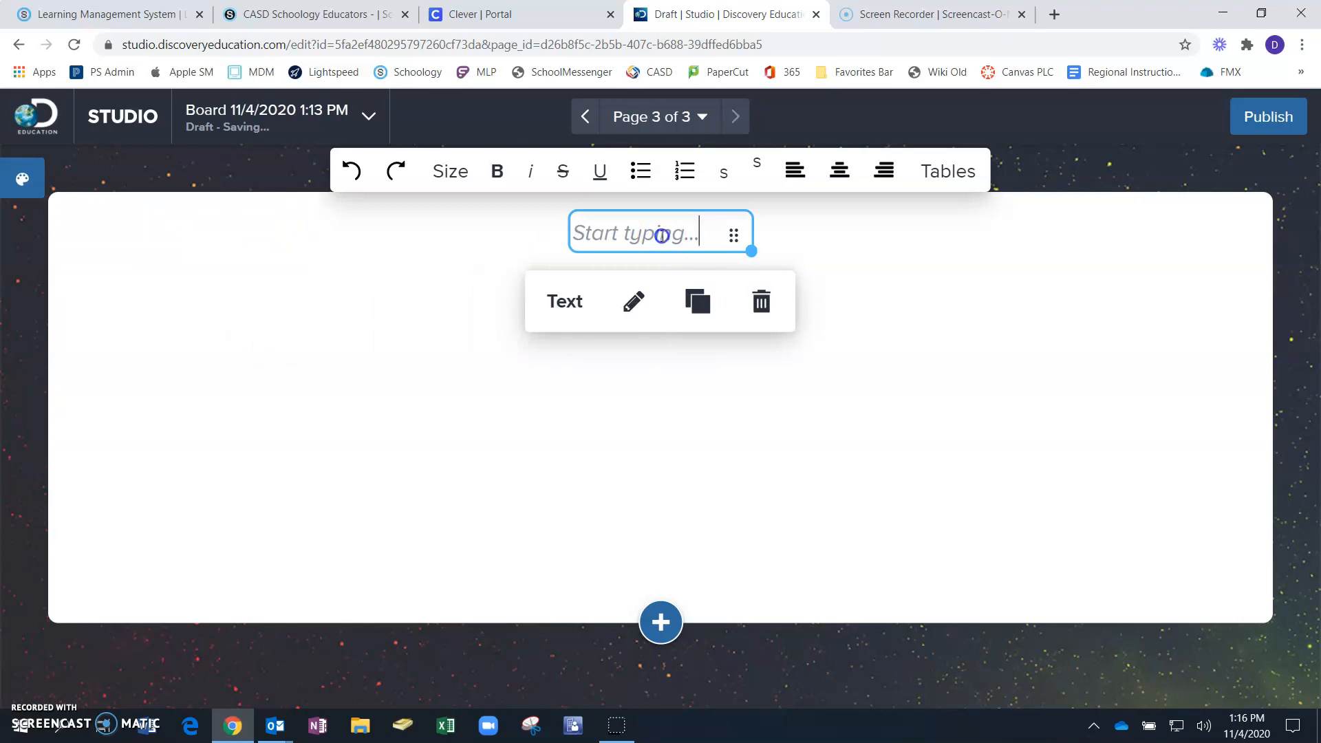
{"action": "left_click", "coordinate": [839, 170]}
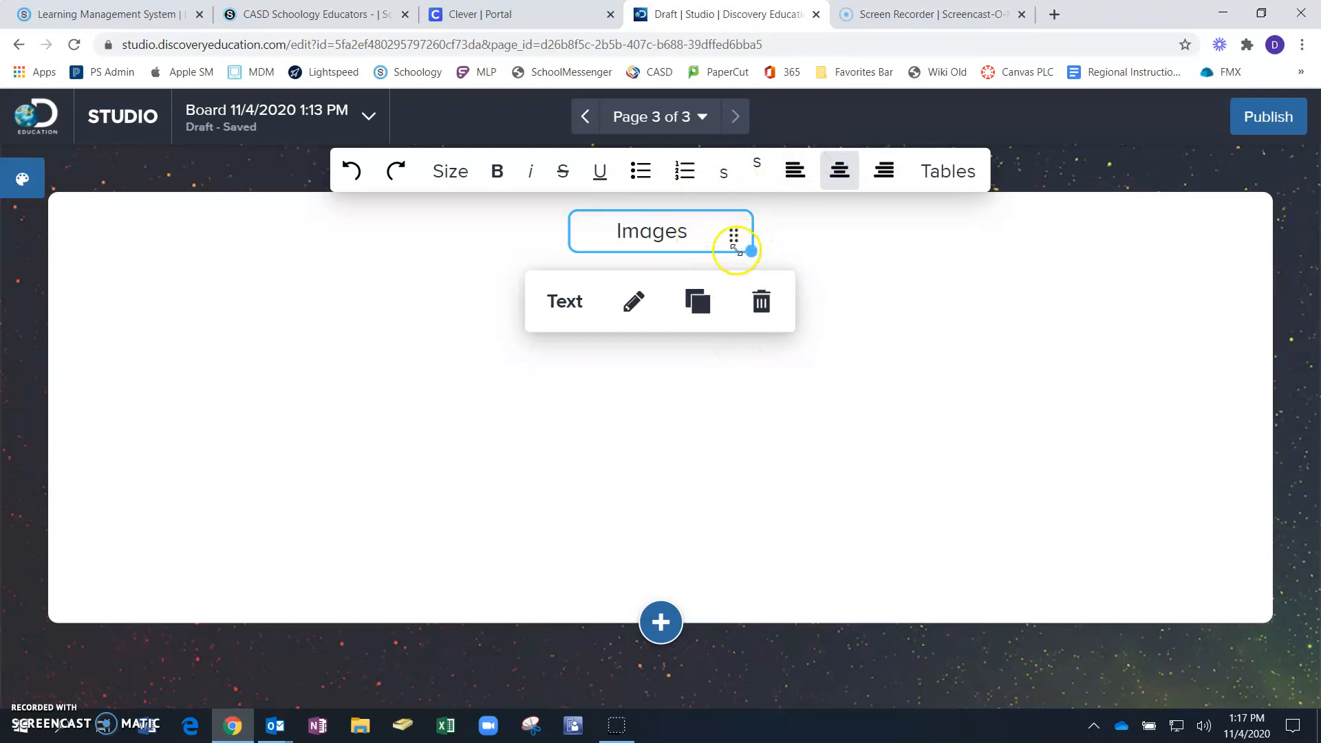
Step: Set the "Images" heading to 32px and make its text box taller so the whole word fits
{"action": "left_click_drag", "start_coordinate": [705, 245], "coordinate": [638, 236]}
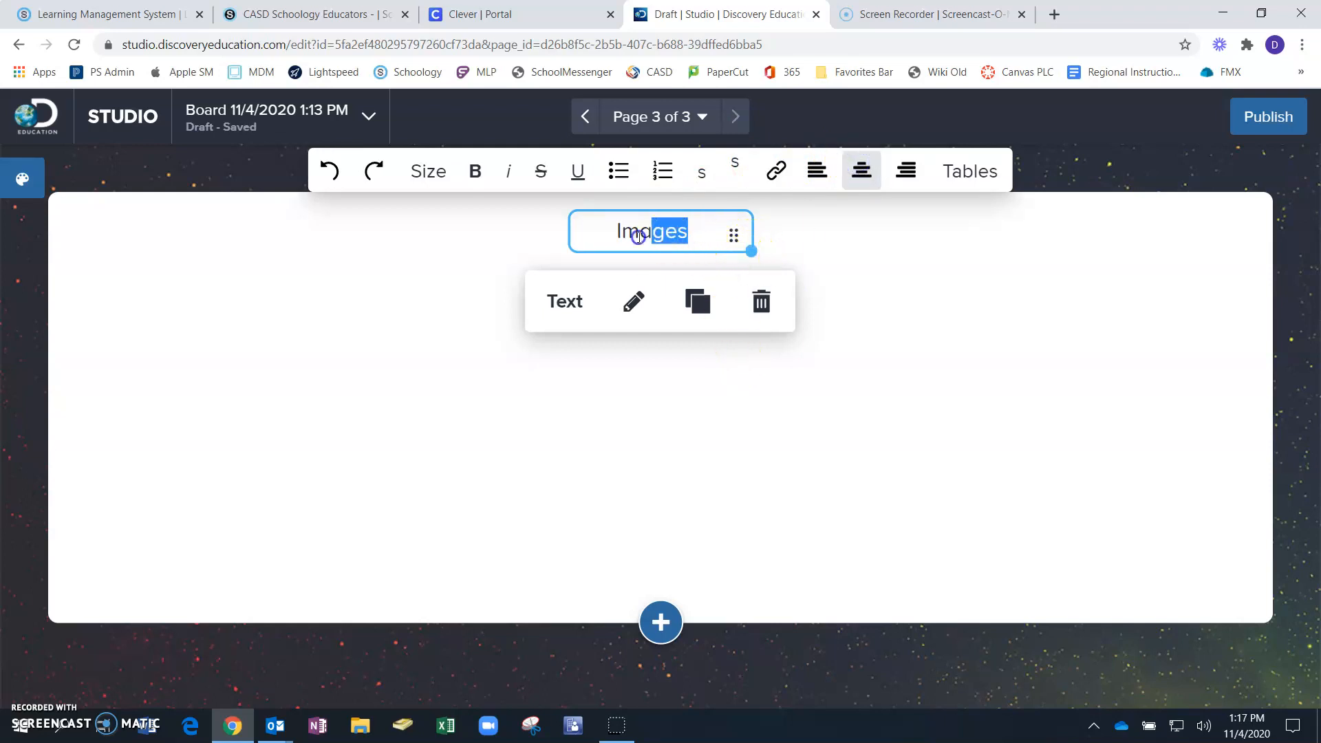
{"action": "left_click", "coordinate": [428, 170]}
{"action": "left_click", "coordinate": [426, 333]}
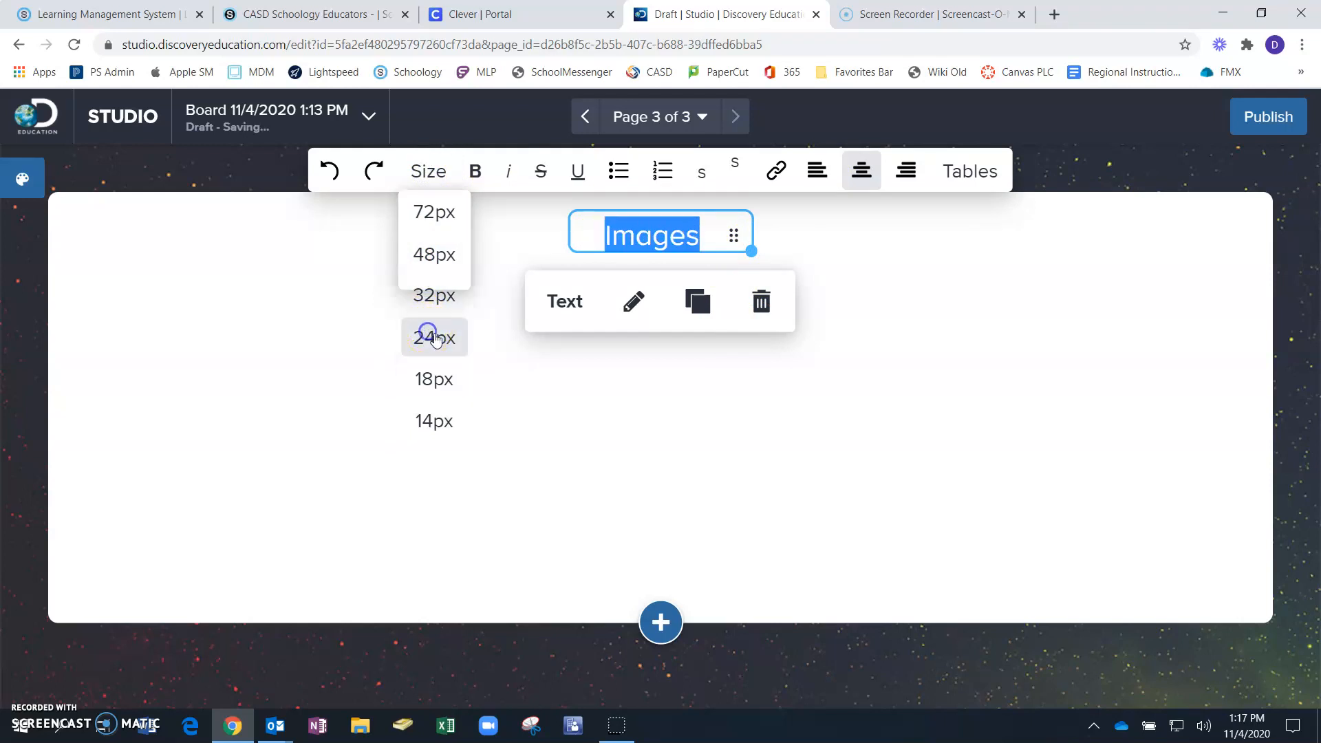
{"action": "left_click", "coordinate": [427, 172]}
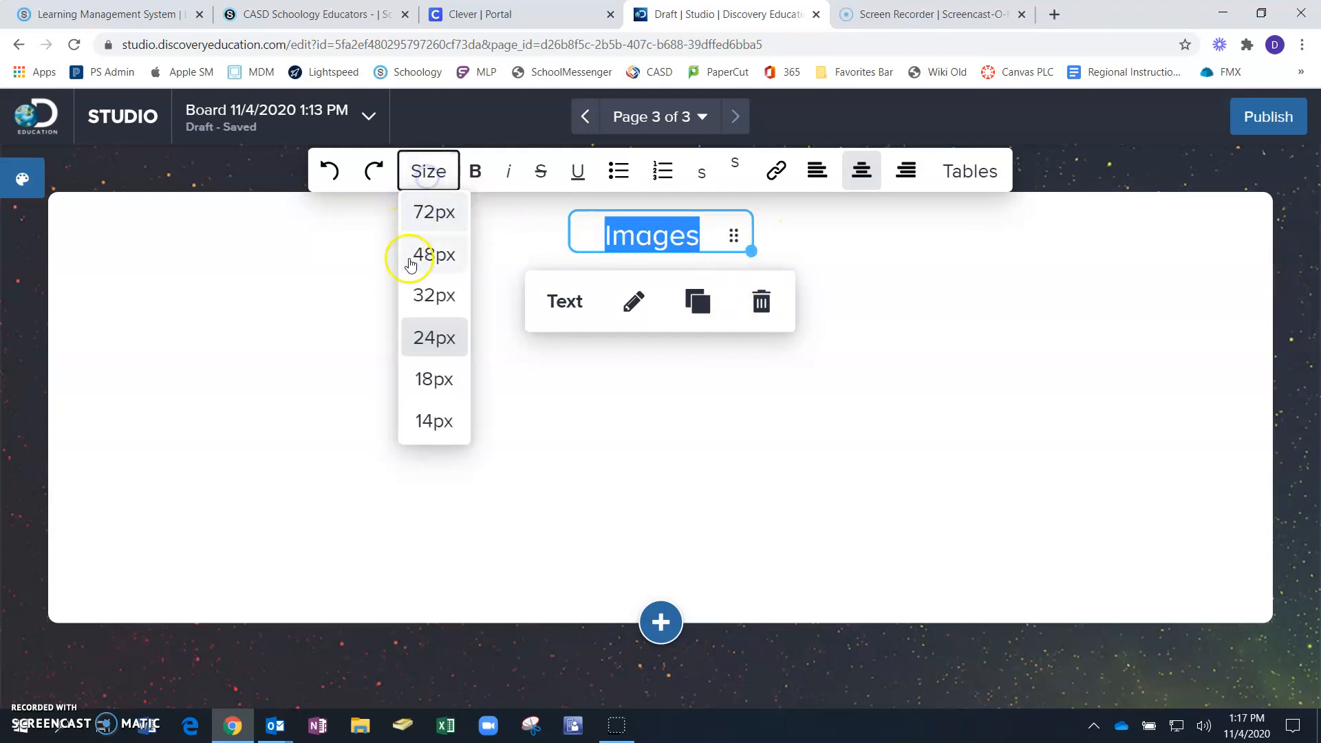
{"action": "left_click", "coordinate": [428, 295]}
{"action": "left_click", "coordinate": [630, 393]}
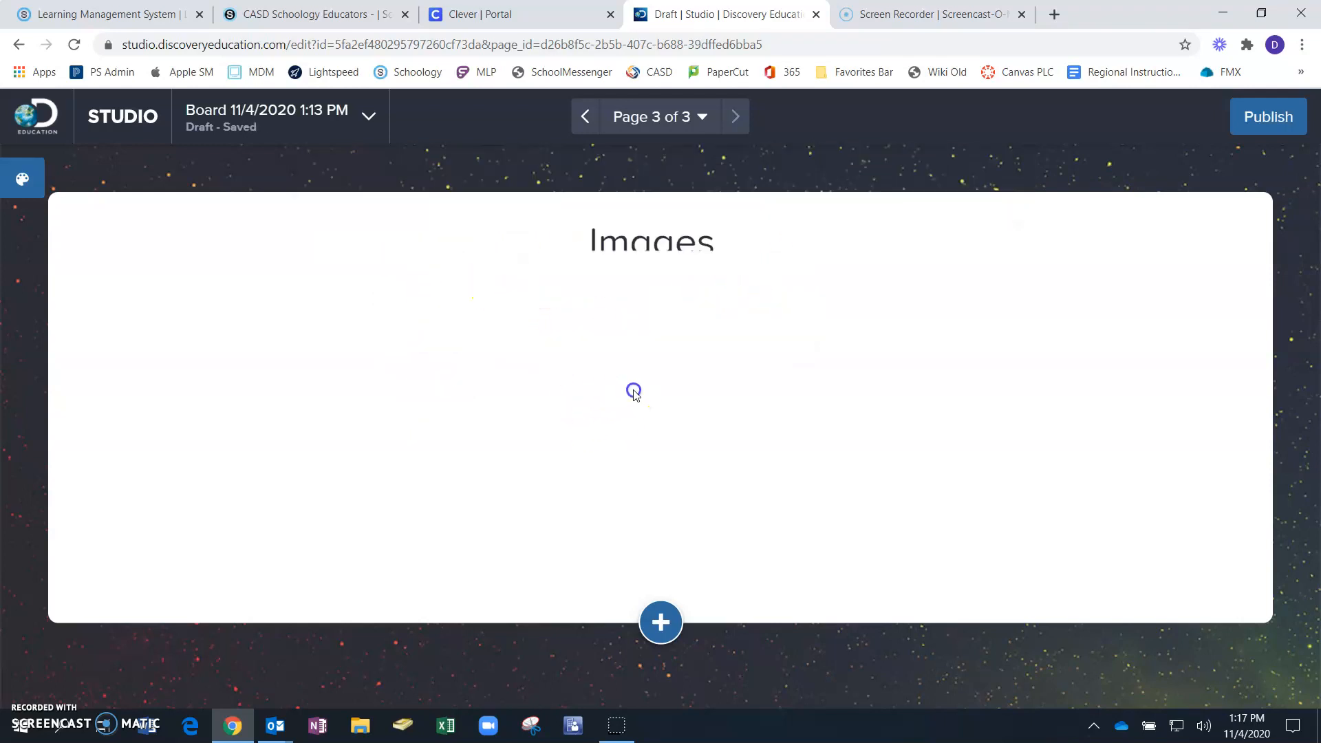
{"action": "left_click", "coordinate": [696, 236]}
{"action": "left_click_drag", "start_coordinate": [748, 251], "coordinate": [752, 280]}
{"action": "left_click", "coordinate": [855, 300]}
Step: Add the Quicklist images "Illustration of Shuttle approaching Space Station" and "Illustration of U.S. Space Station in orbit" to the third page
{"action": "left_click", "coordinate": [661, 614]}
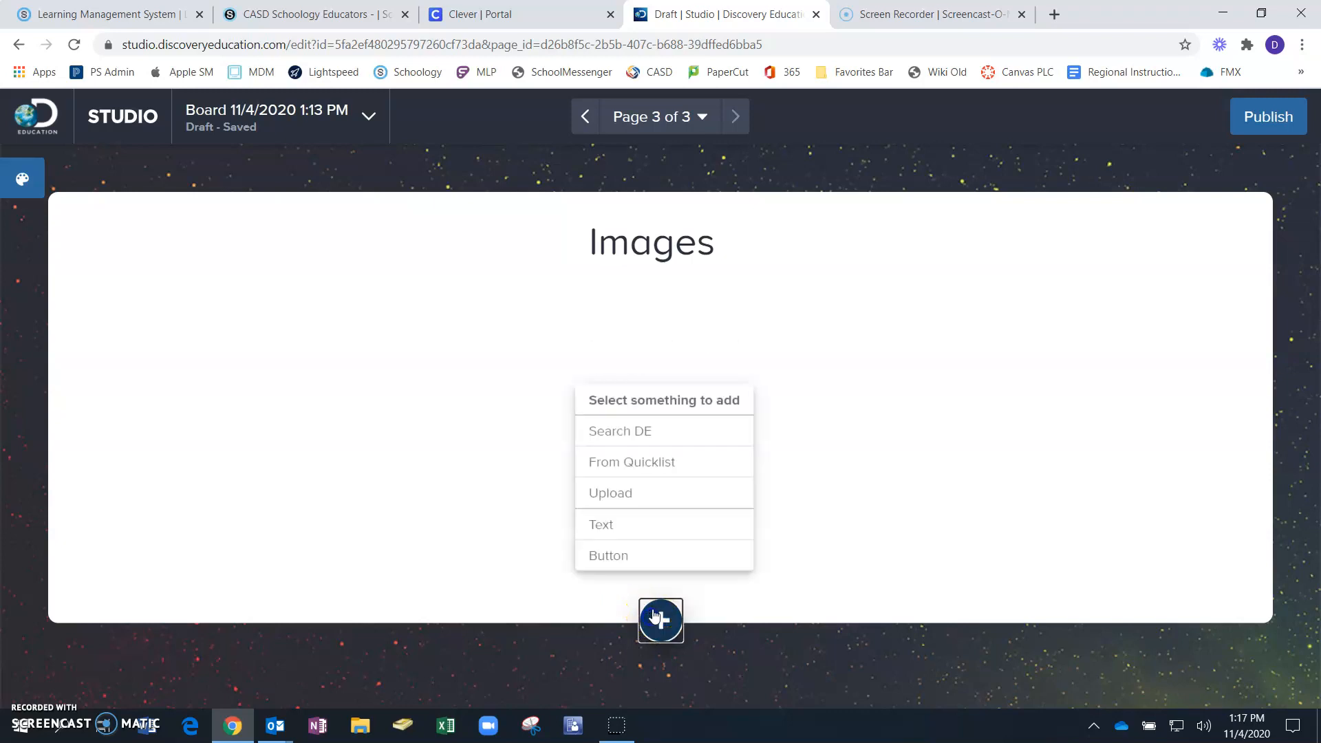
{"action": "left_click", "coordinate": [595, 486]}
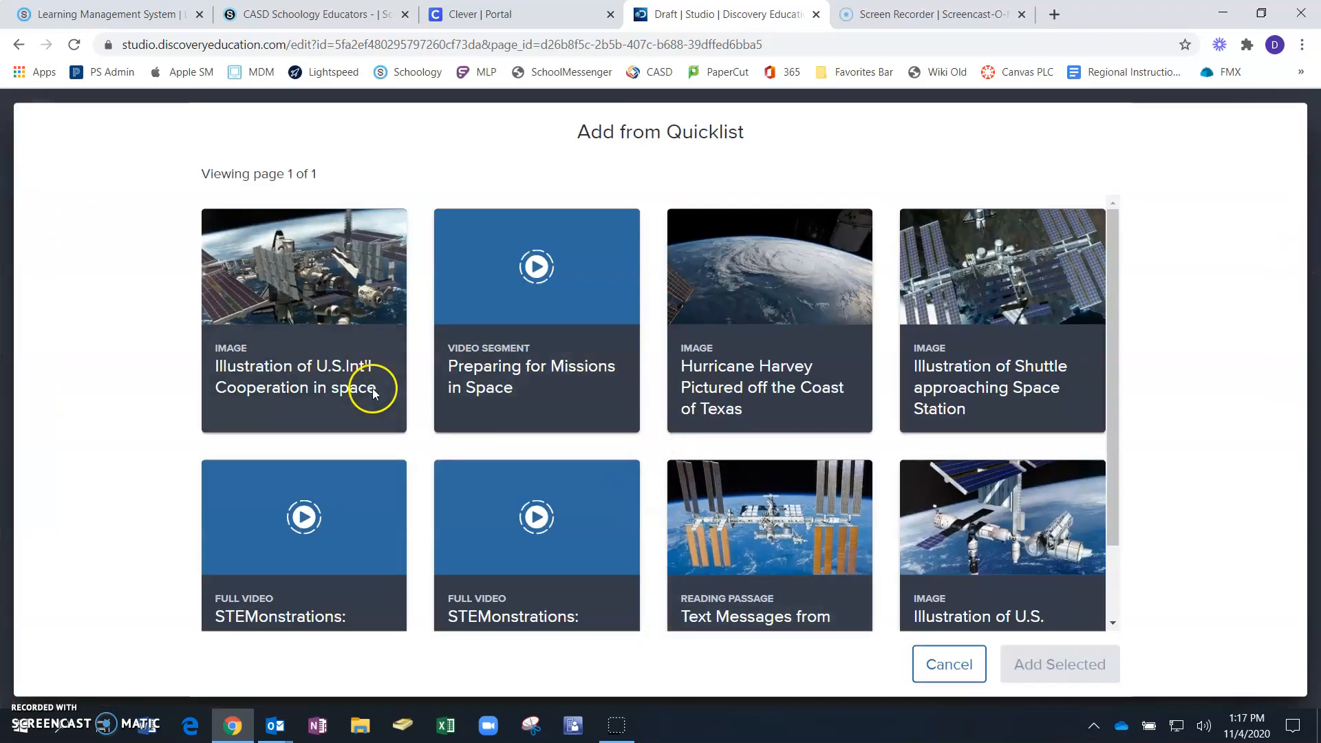
{"action": "left_click", "coordinate": [987, 283]}
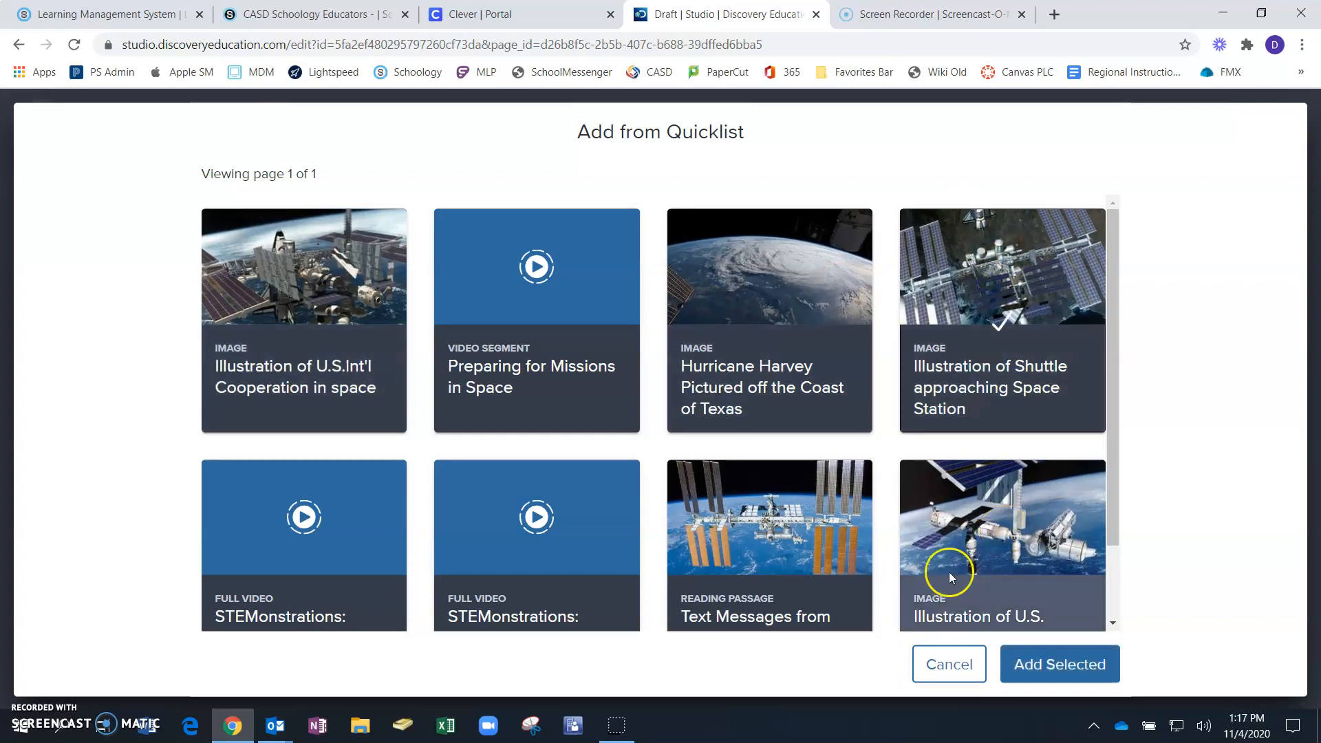
{"action": "left_click", "coordinate": [915, 569]}
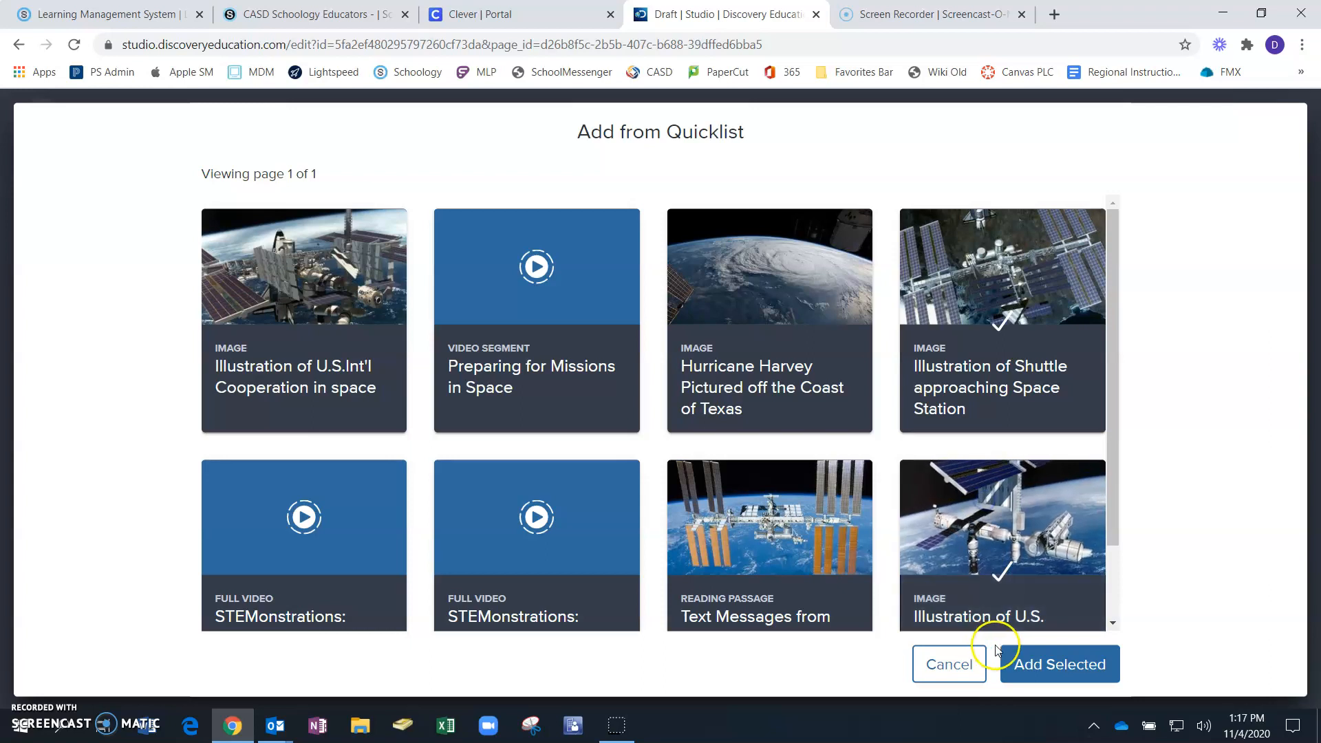
{"action": "left_click", "coordinate": [1091, 663]}
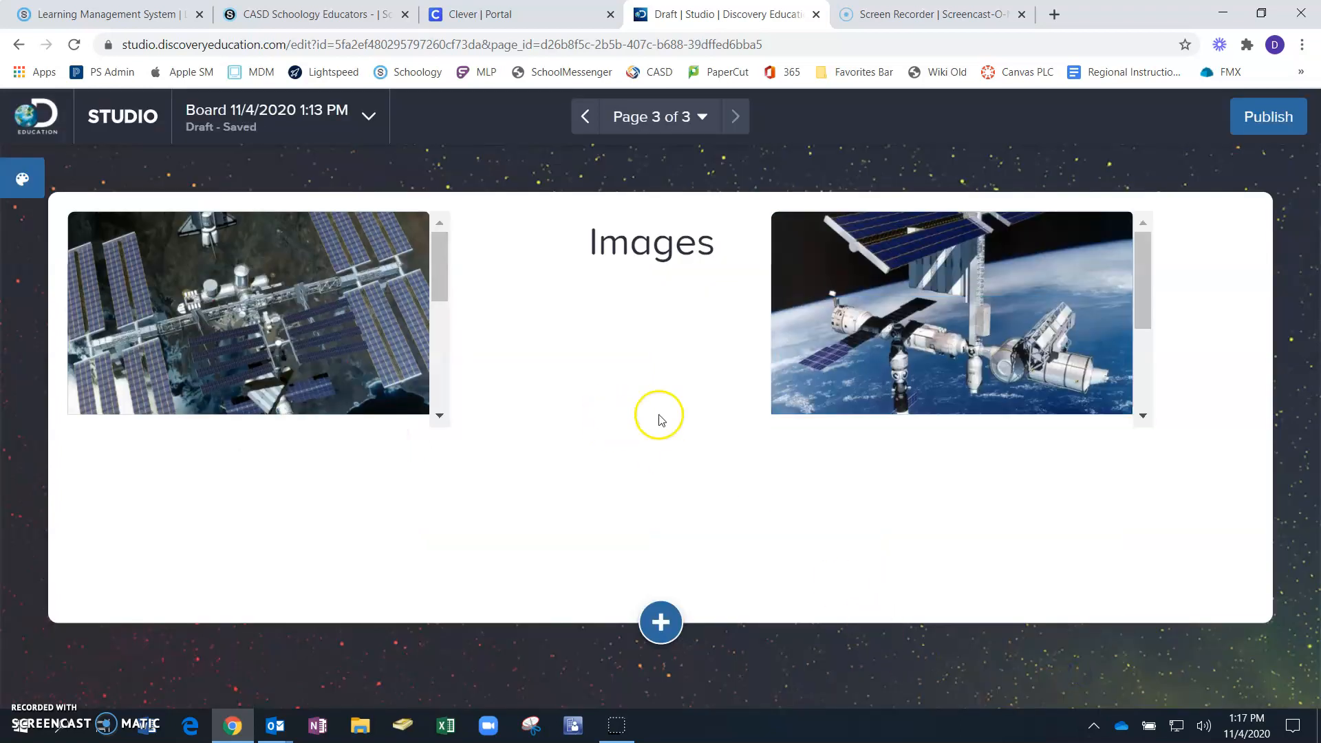
Step: Move the shuttle image below and to the left of the "Images" heading and make its frame taller
{"action": "left_click", "coordinate": [363, 333]}
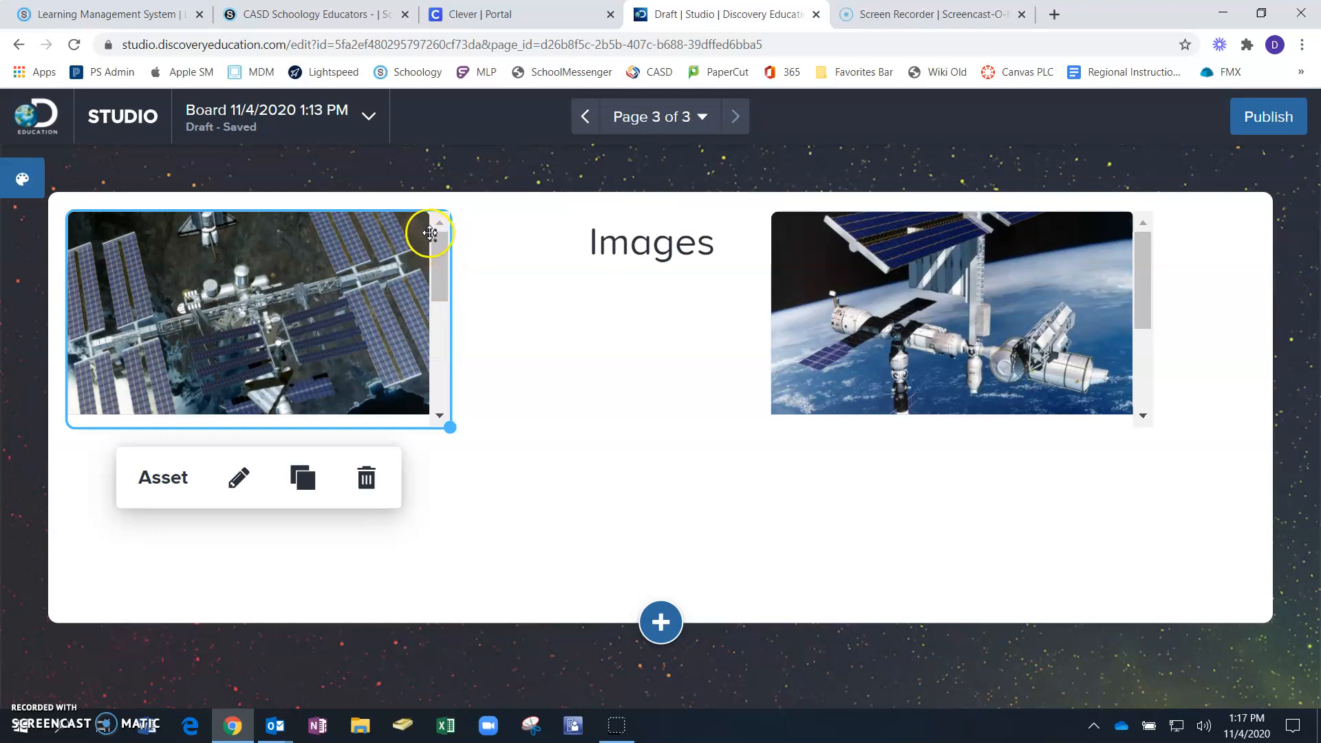
{"action": "left_click_drag", "start_coordinate": [432, 235], "coordinate": [534, 352]}
{"action": "left_click_drag", "start_coordinate": [551, 544], "coordinate": [589, 599]}
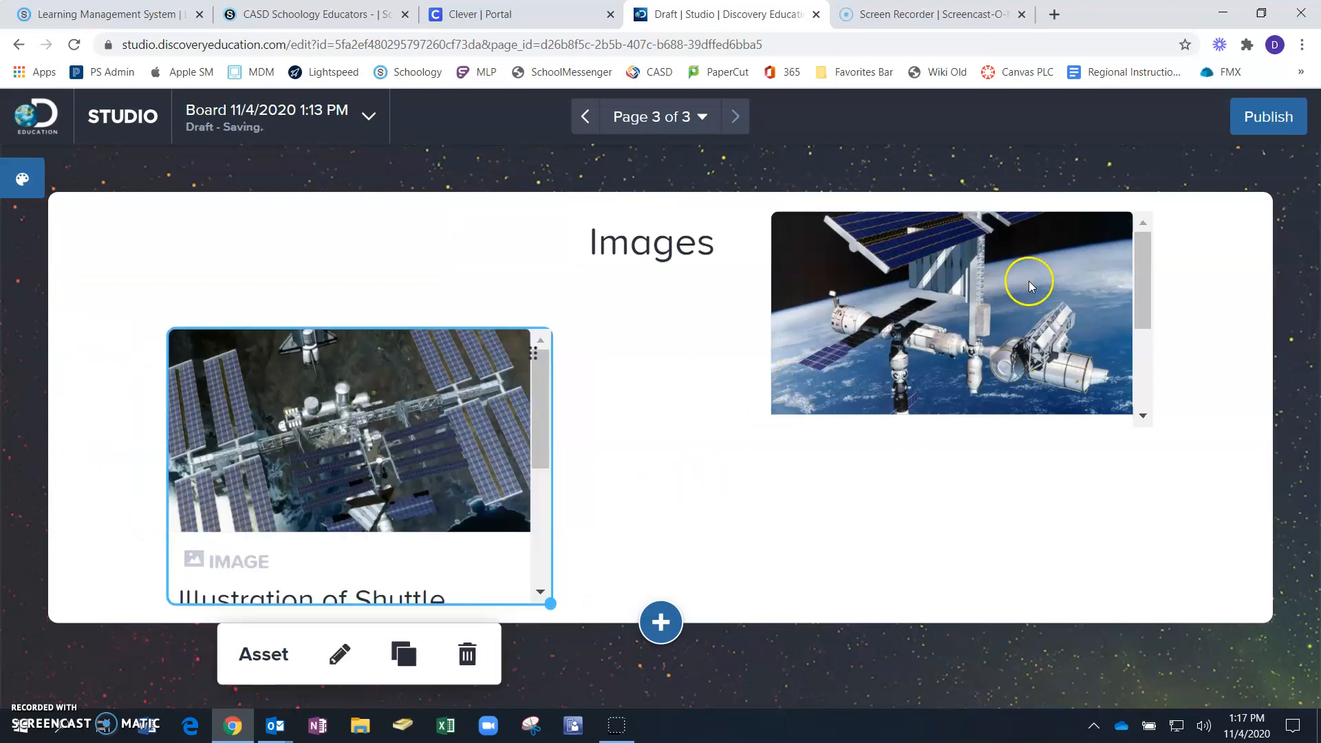
Step: Move the orbiting U.S. Space Station image below the heading, level with the top of the shuttle image
{"action": "left_click", "coordinate": [1082, 252]}
{"action": "left_click_drag", "start_coordinate": [1135, 236], "coordinate": [1123, 392]}
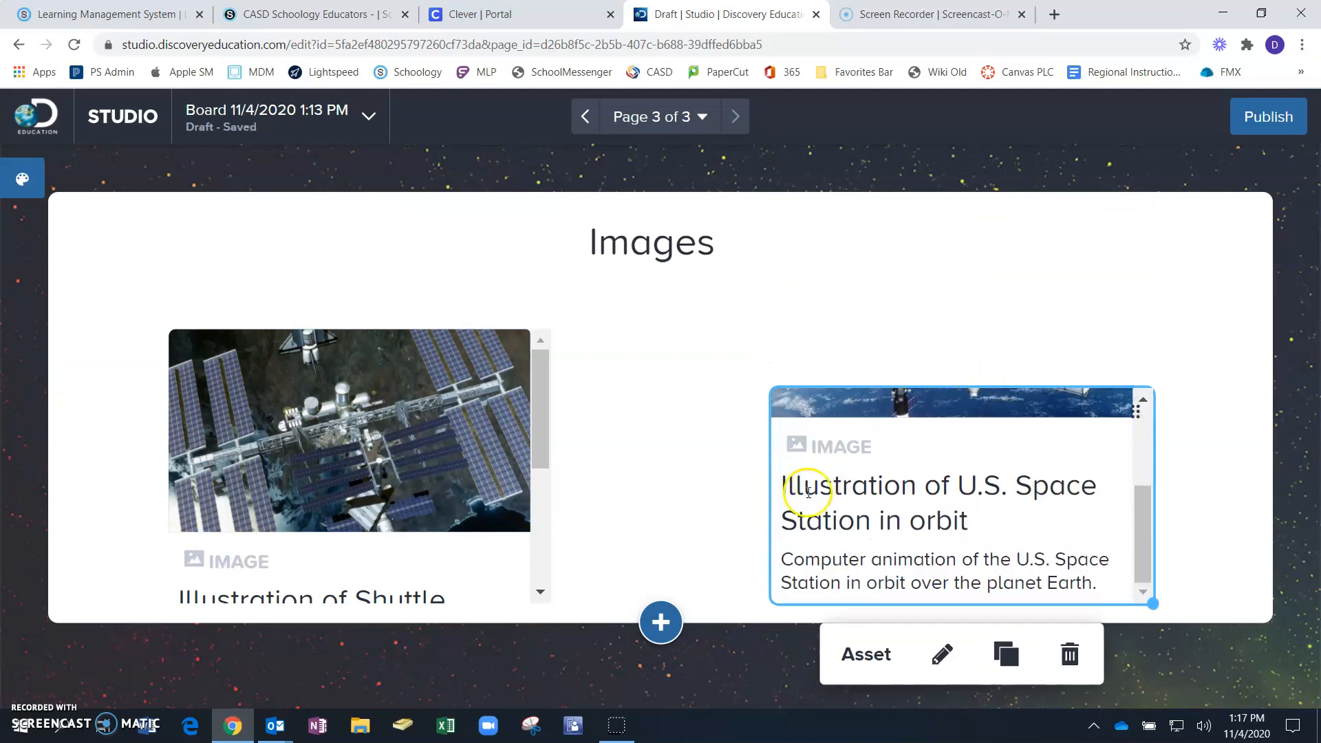
{"action": "left_click_drag", "start_coordinate": [1135, 411], "coordinate": [1136, 575]}
{"action": "scroll", "coordinate": [1101, 413], "scroll_direction": "down", "scroll_amount": 1}
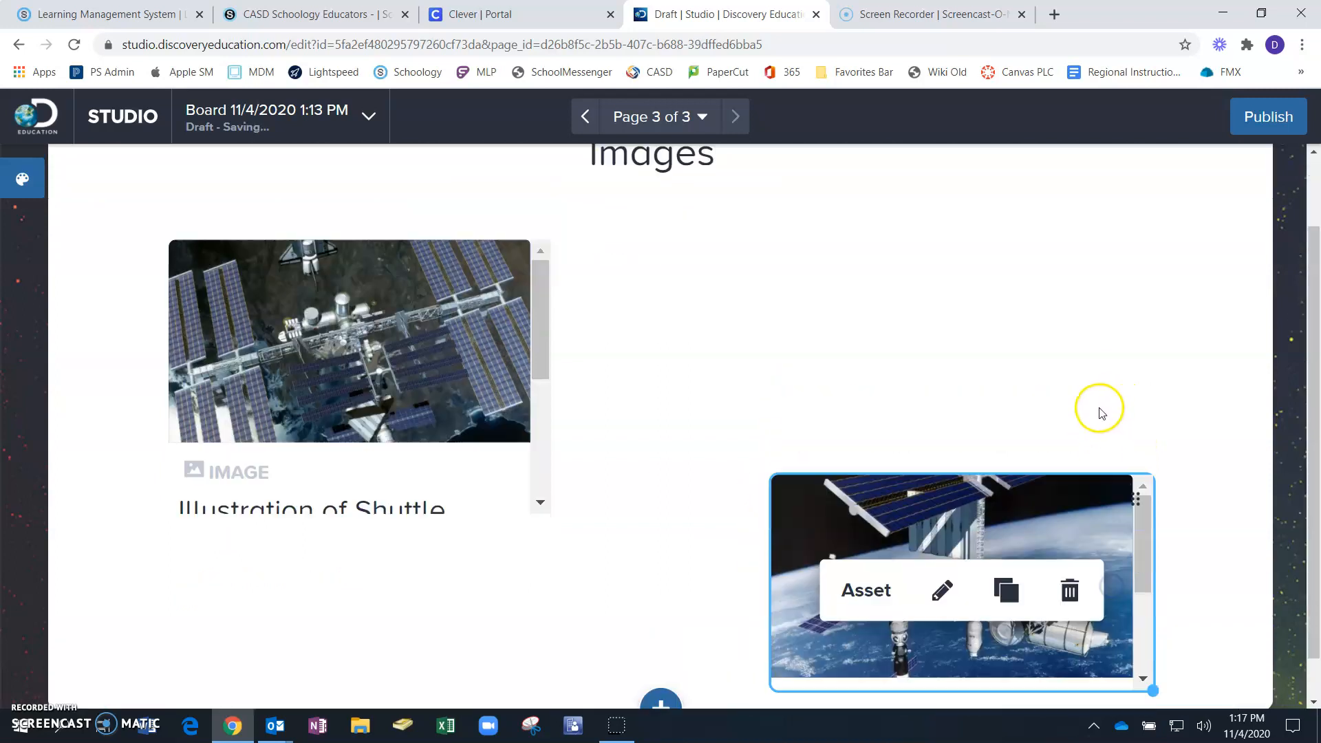
{"action": "scroll", "coordinate": [1102, 413], "scroll_direction": "down", "scroll_amount": 1}
{"action": "left_click_drag", "start_coordinate": [1133, 447], "coordinate": [1138, 354]}
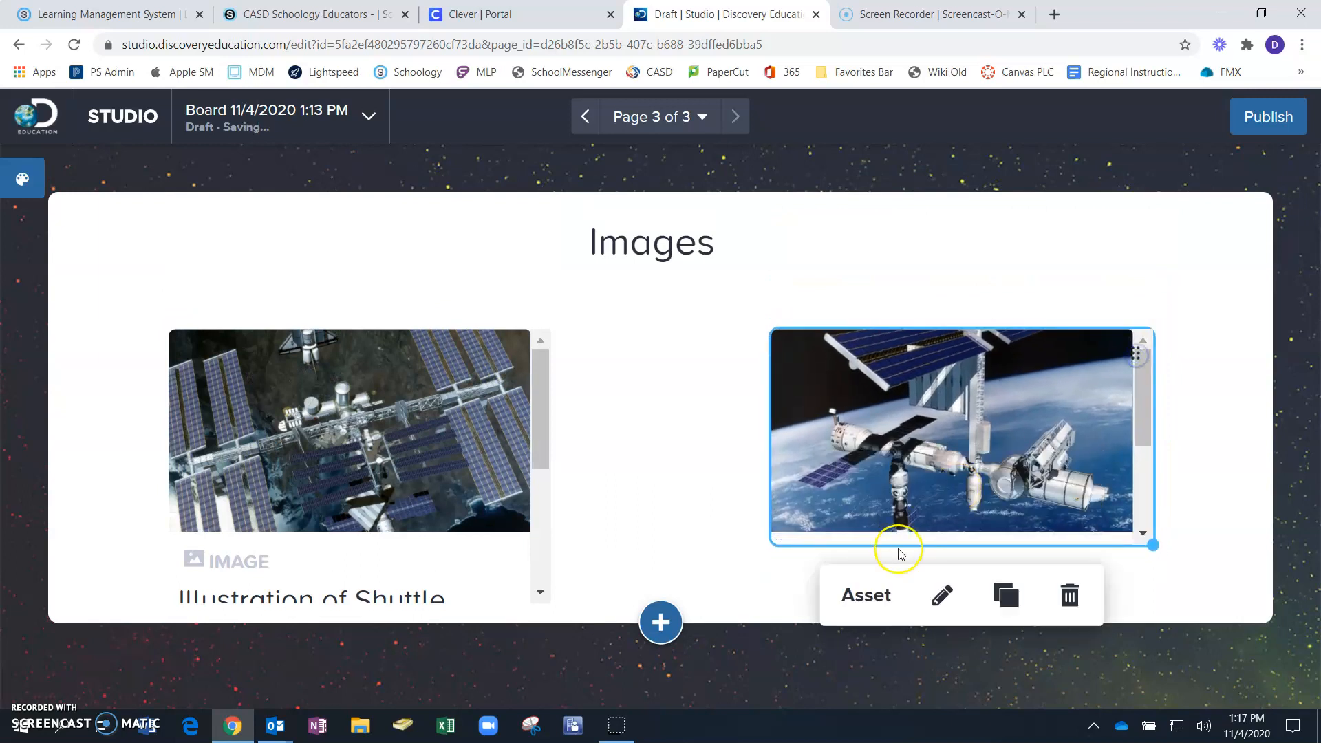
{"action": "left_click", "coordinate": [660, 625]}
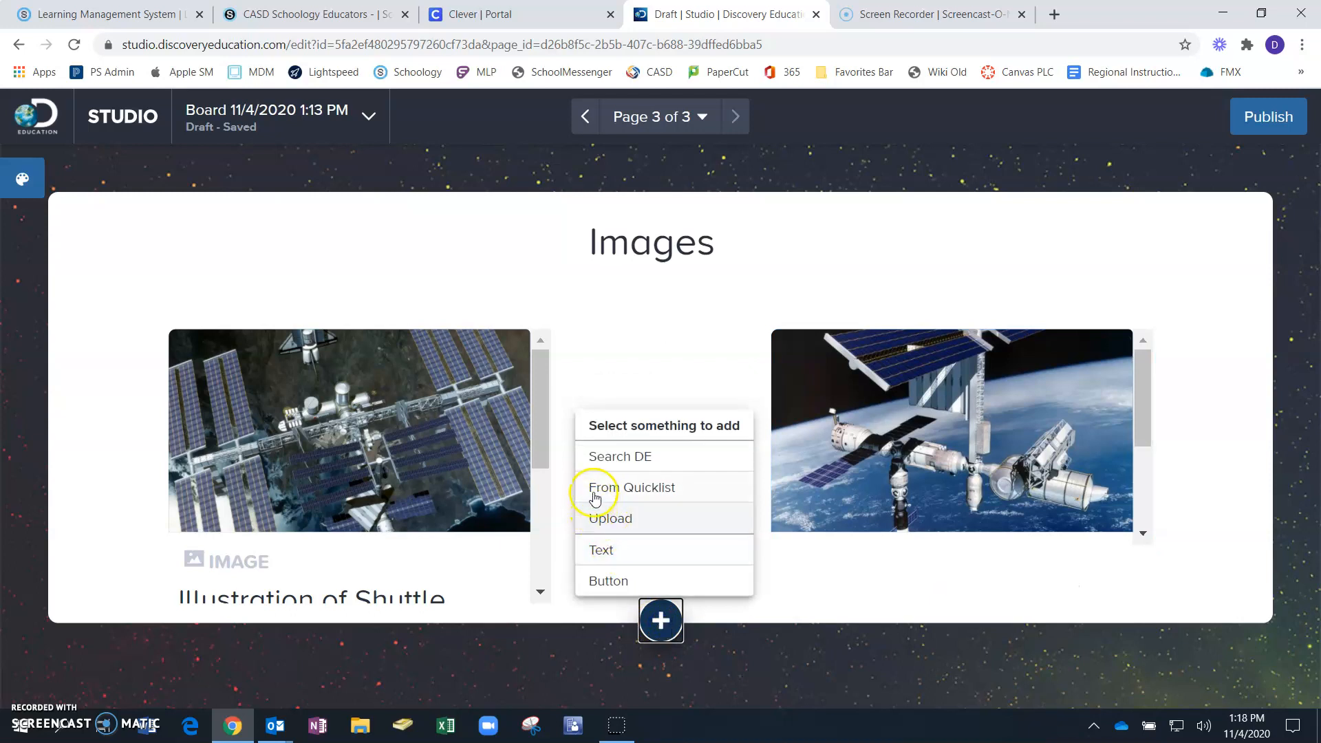
{"action": "left_click", "coordinate": [625, 458]}
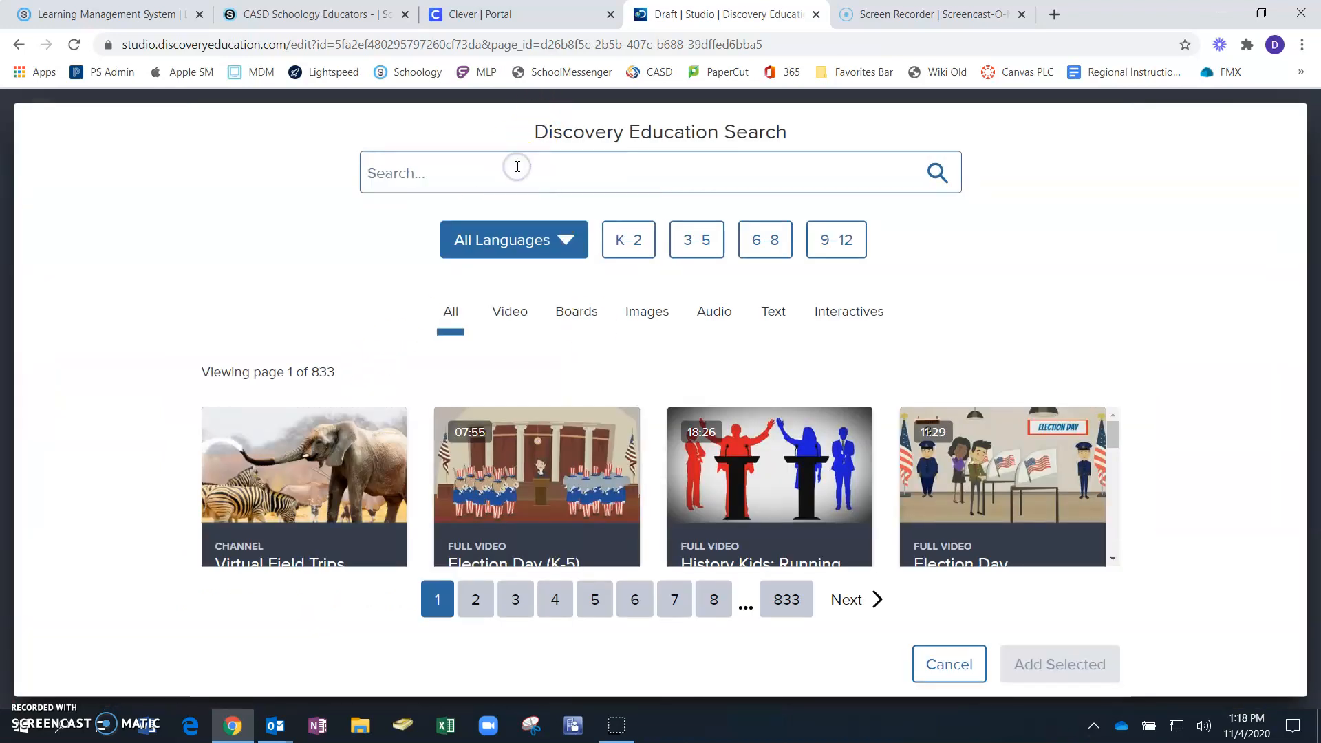
{"action": "left_click", "coordinate": [949, 665]}
{"action": "left_click", "coordinate": [660, 621]}
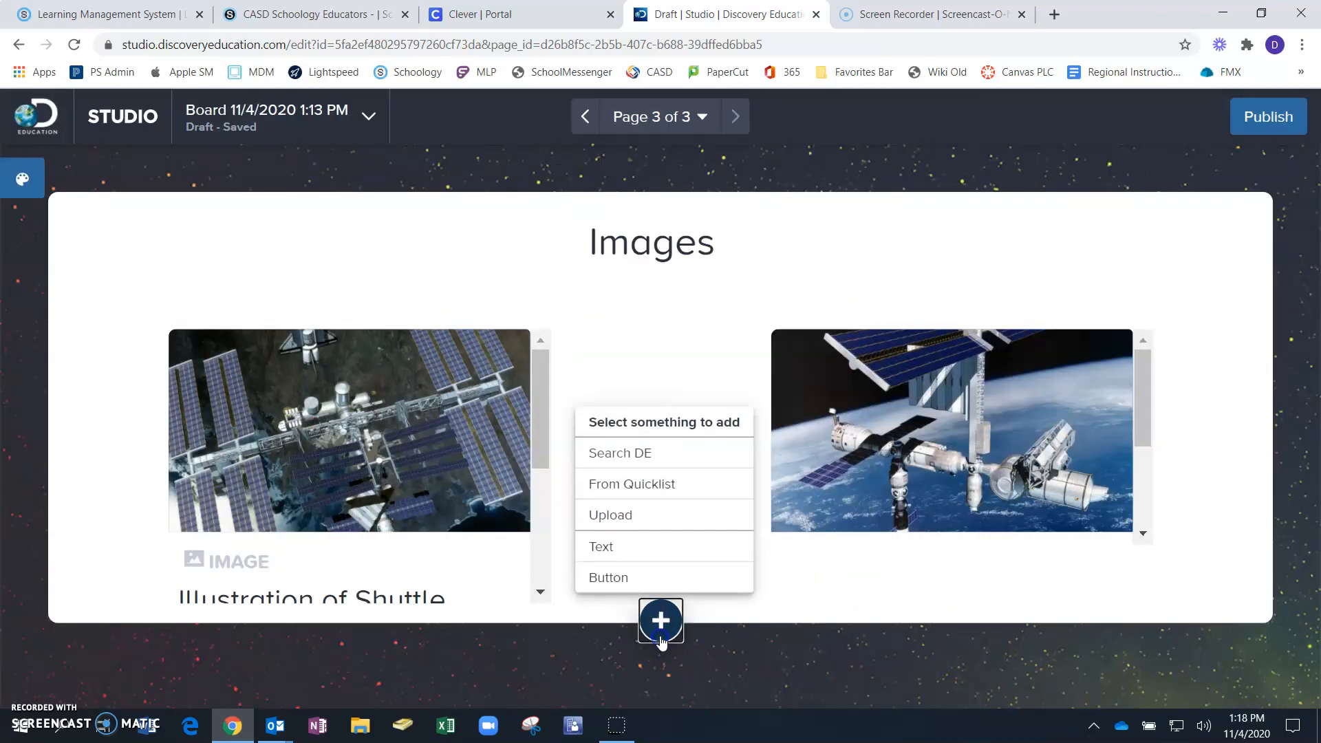
{"action": "left_click", "coordinate": [624, 521]}
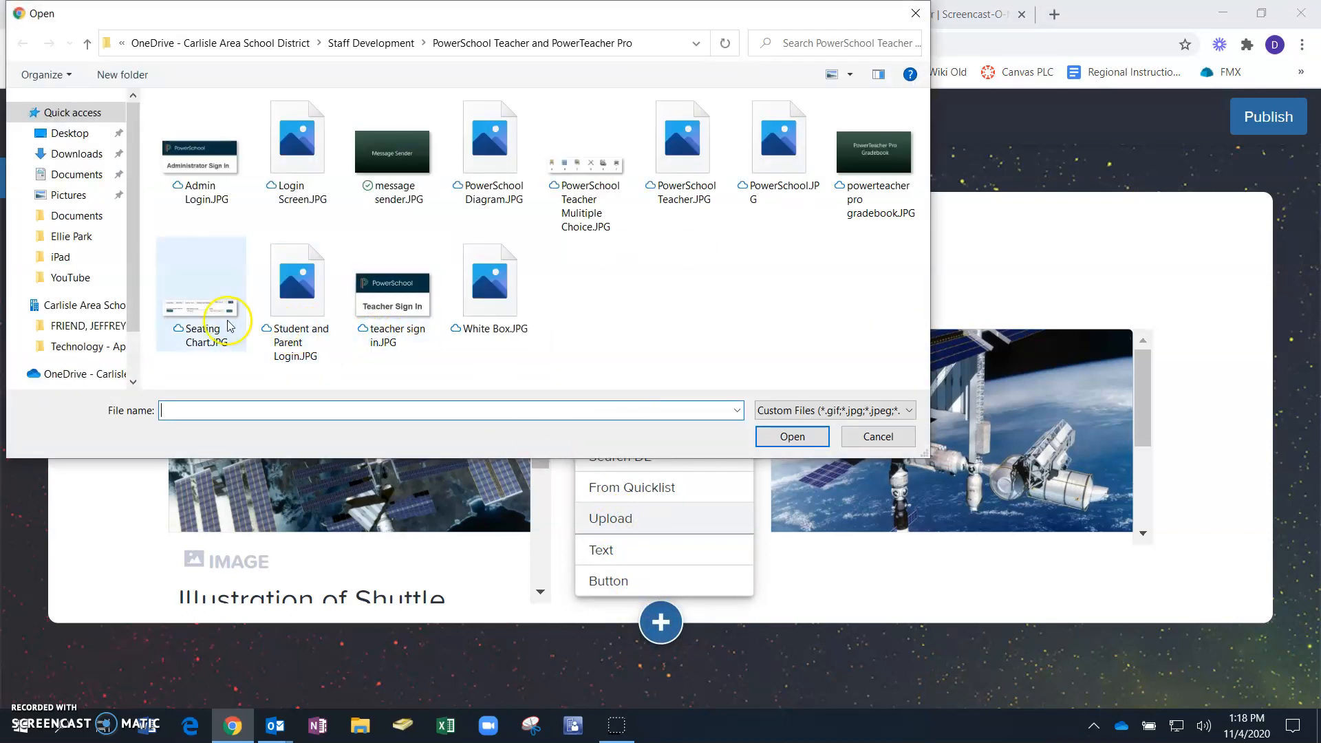
{"action": "left_click", "coordinate": [70, 133]}
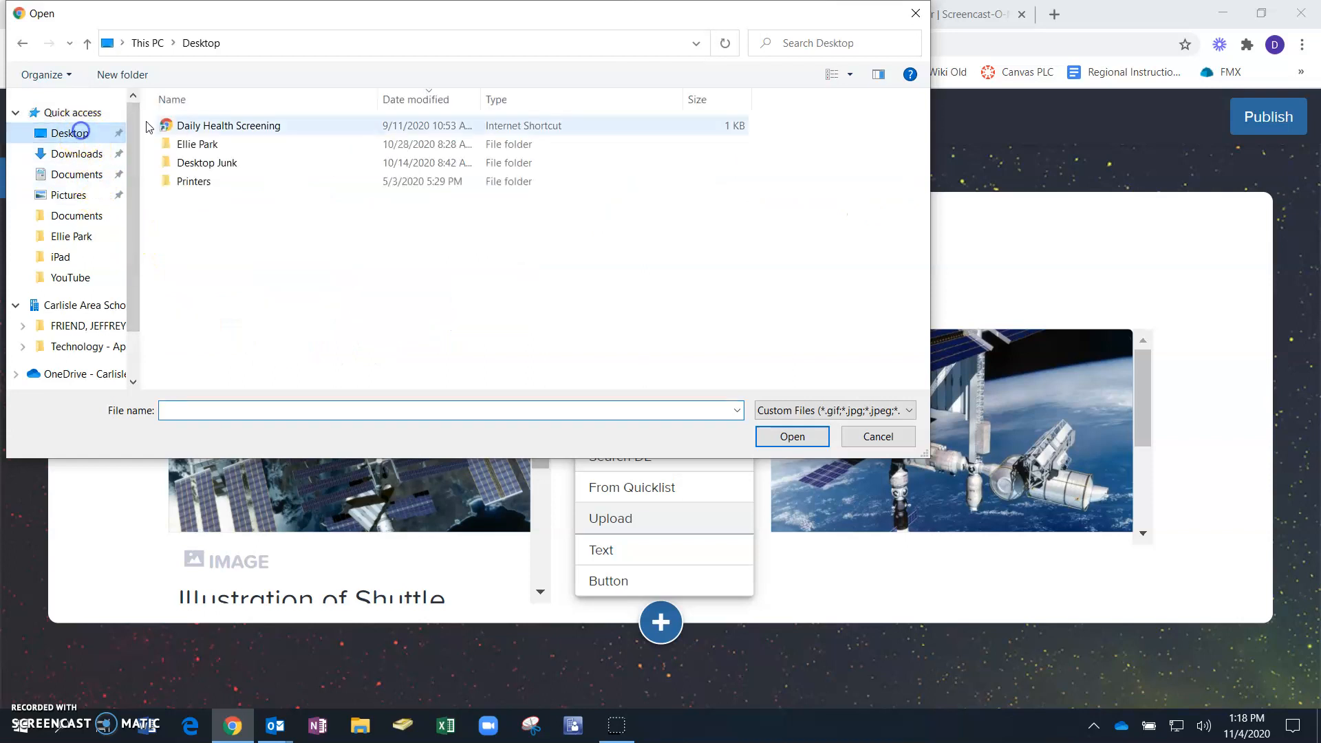
{"action": "left_click", "coordinate": [212, 230]}
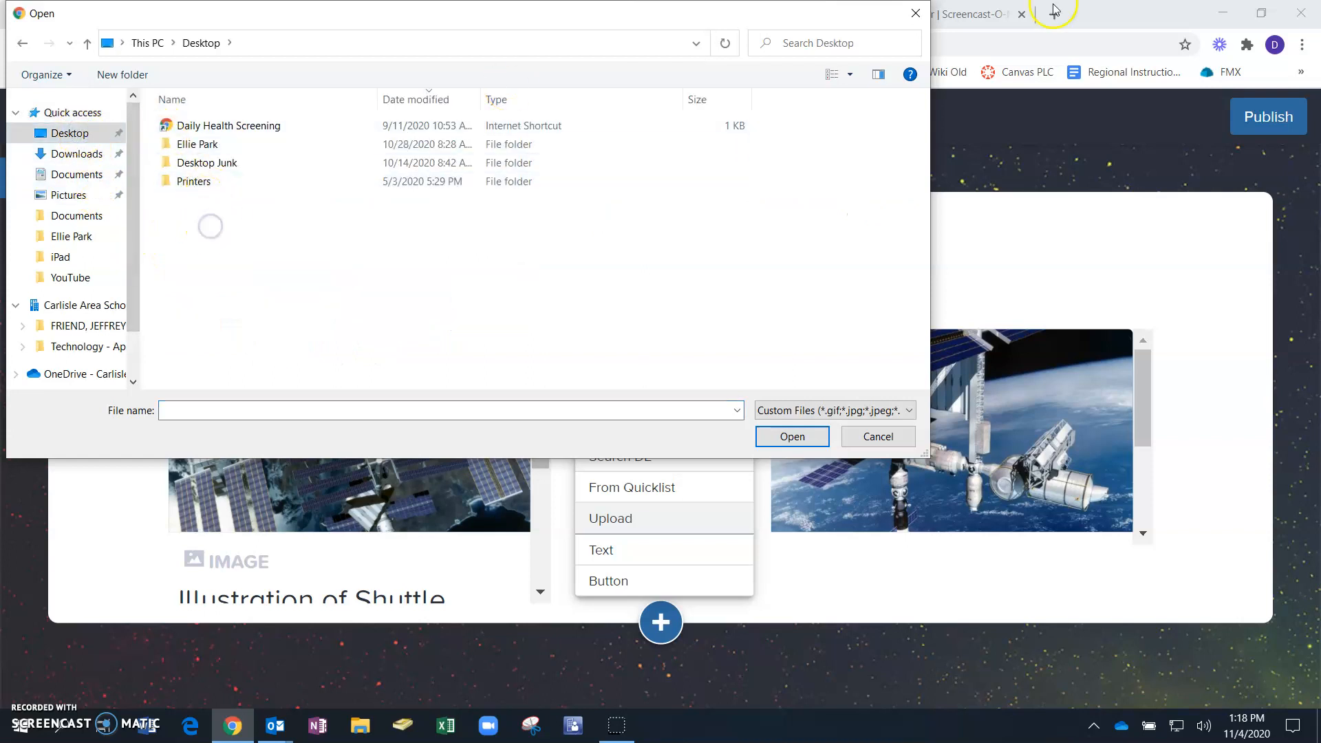
{"action": "key", "text": "Escape"}
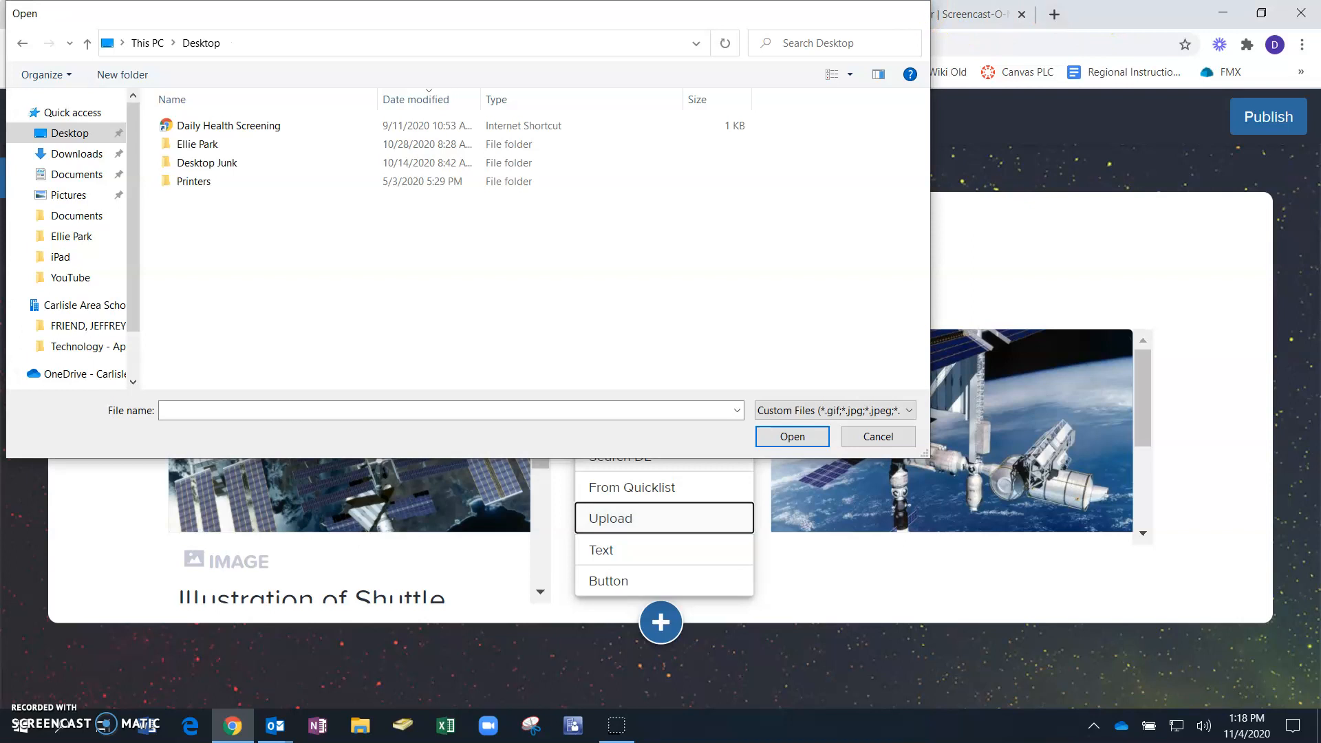
Step: Search Google Images for "international space station" in a new browser tab
{"action": "left_click", "coordinate": [1045, 21]}
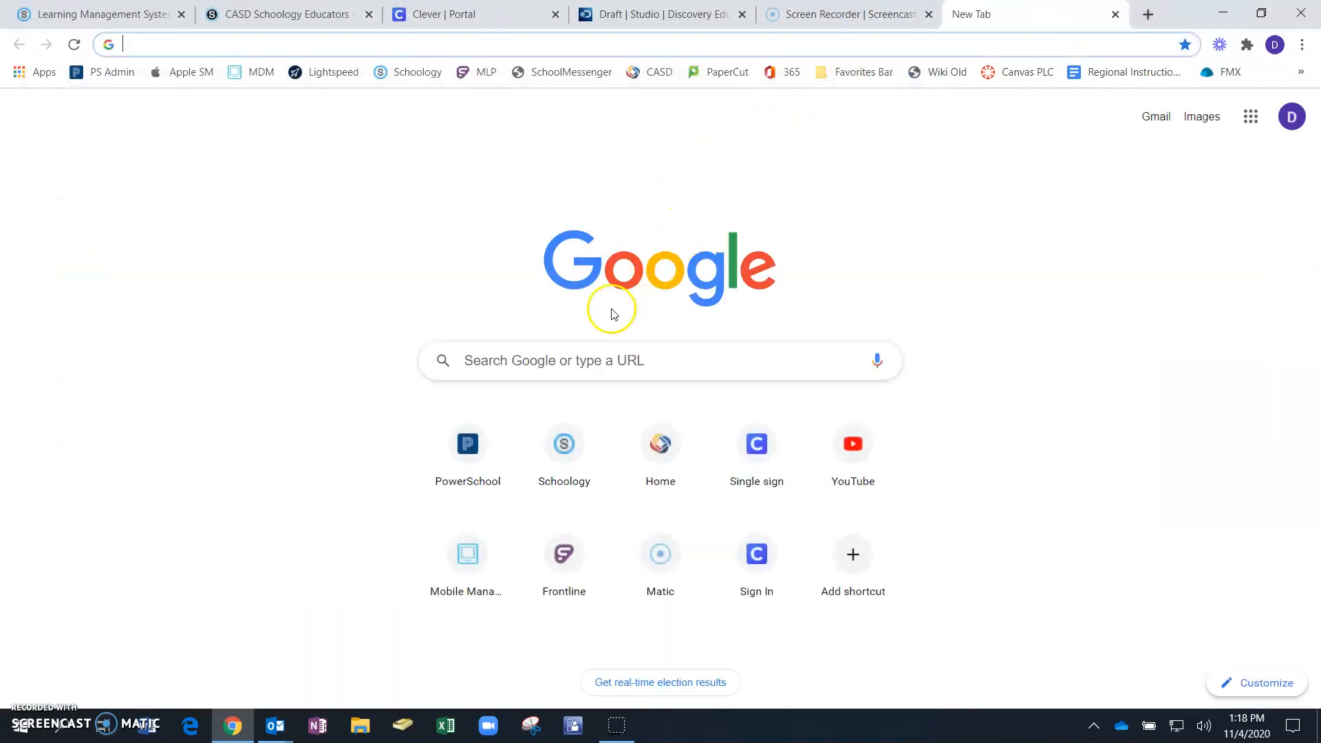
{"action": "left_click", "coordinate": [591, 365]}
{"action": "type", "text": "international sp"}
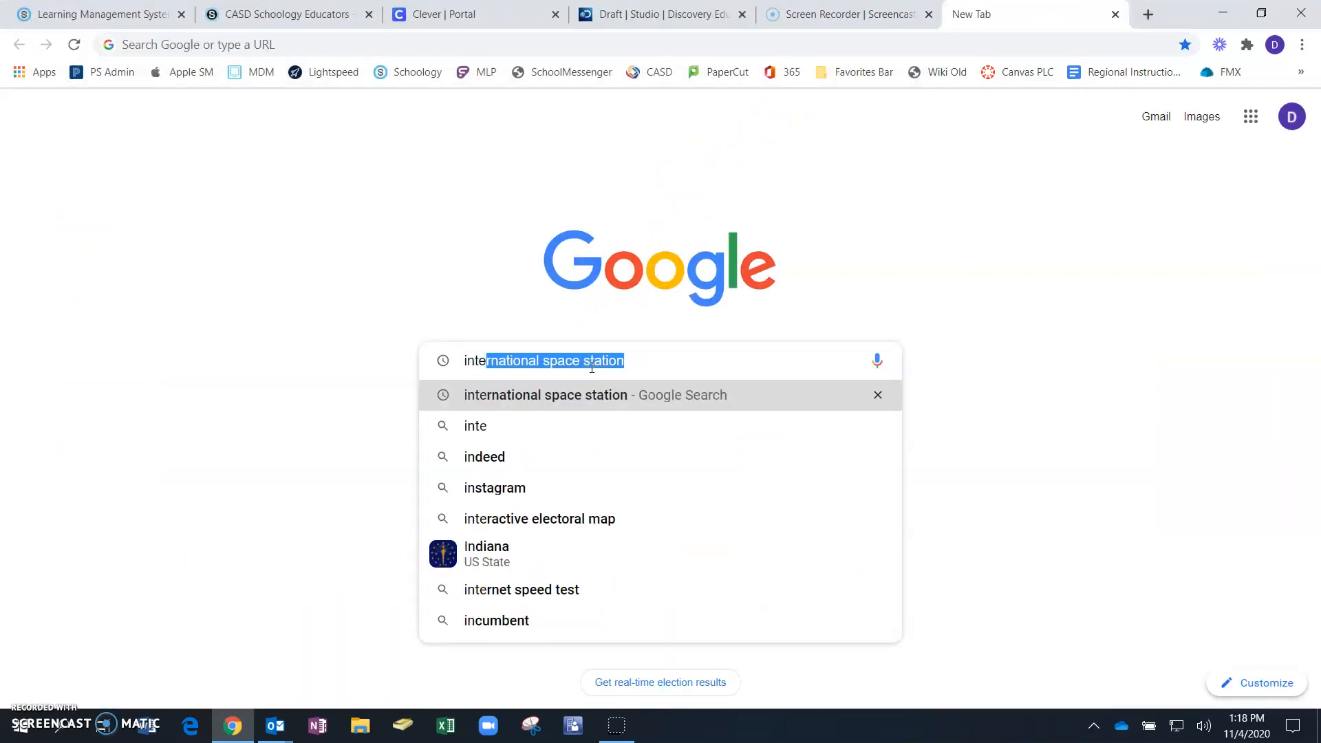
{"action": "type", "text": "ace station"}
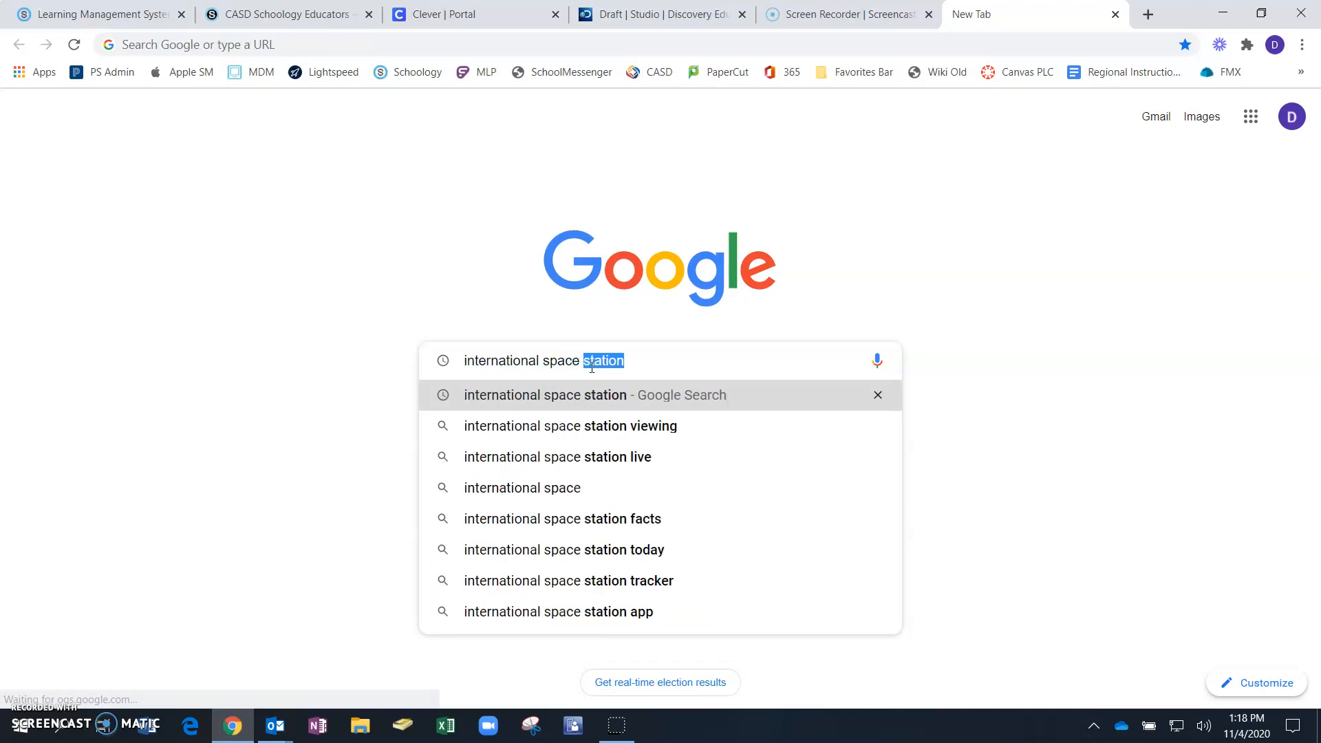
{"action": "key", "text": "Return"}
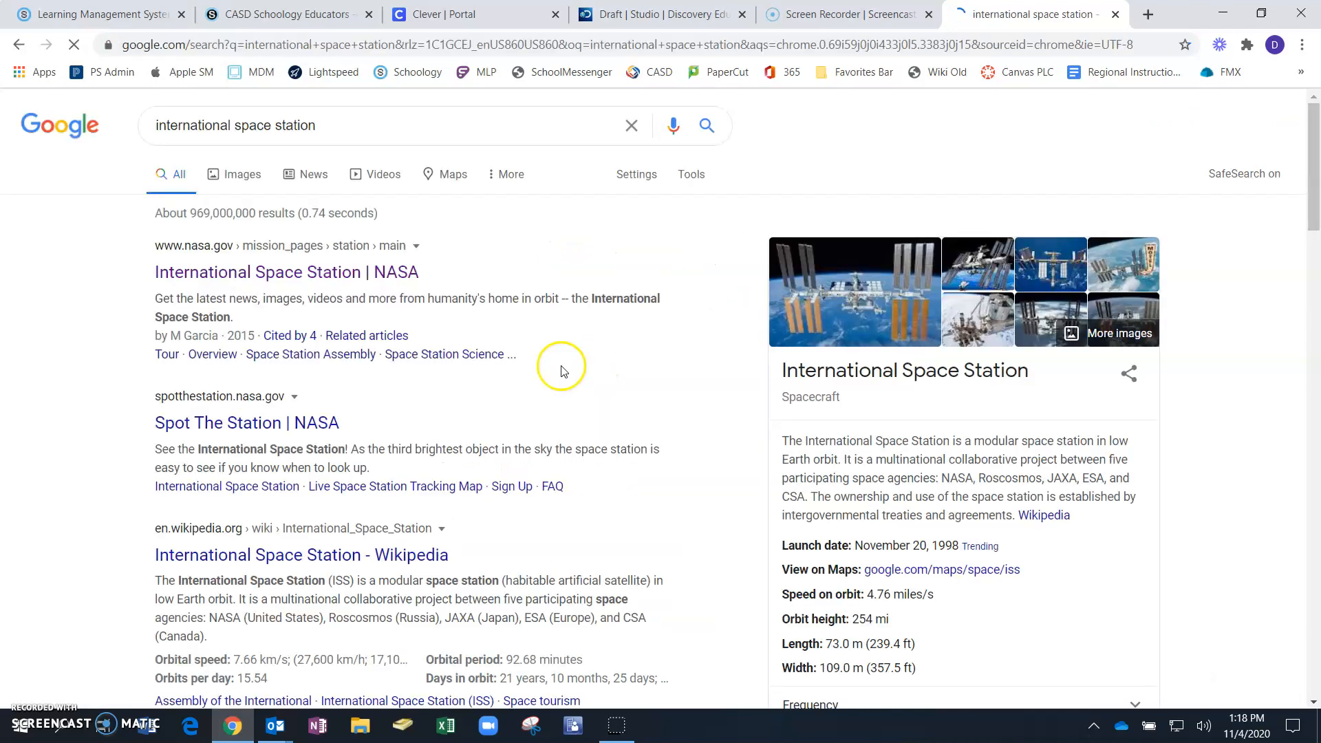
{"action": "left_click", "coordinate": [254, 176]}
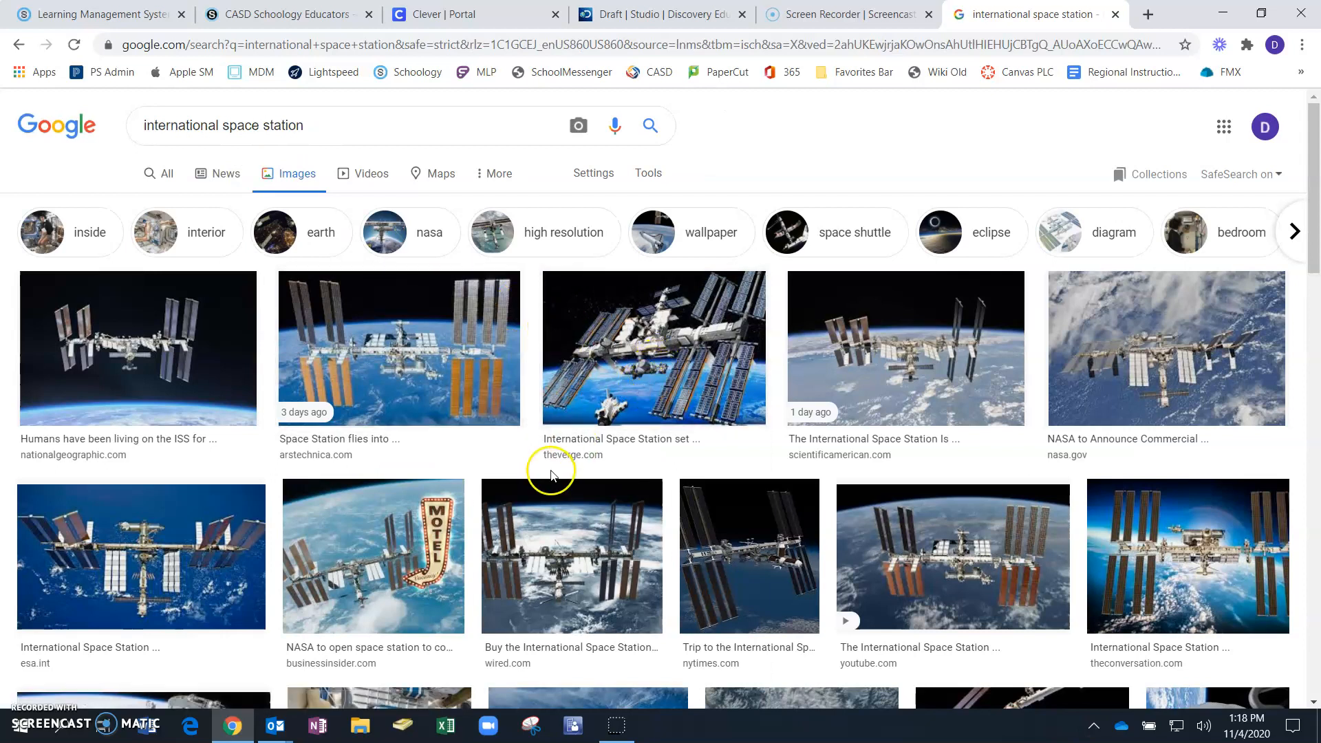
Step: Save the Ars Technica space station photo to the Desktop as a JPEG named "Space Station"
{"action": "left_click", "coordinate": [377, 355]}
{"action": "right_click", "coordinate": [1138, 260]}
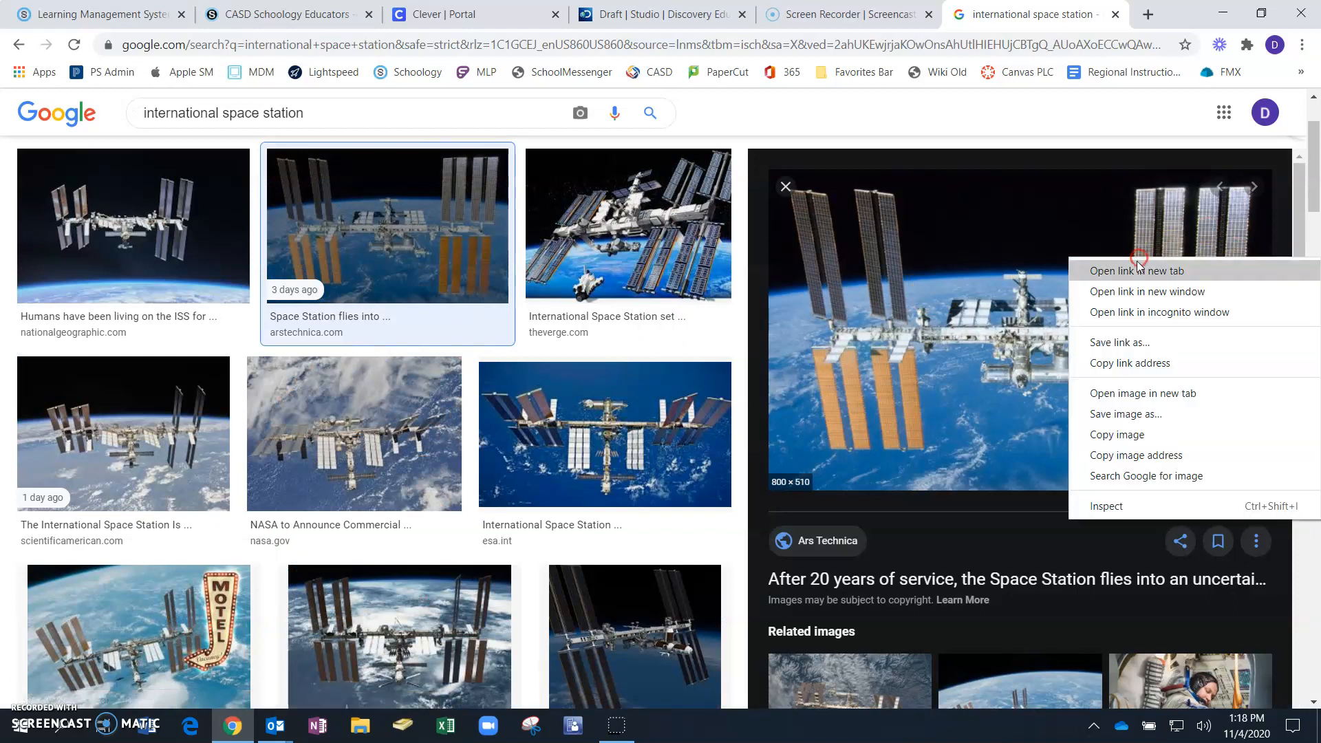
{"action": "left_click", "coordinate": [1110, 415]}
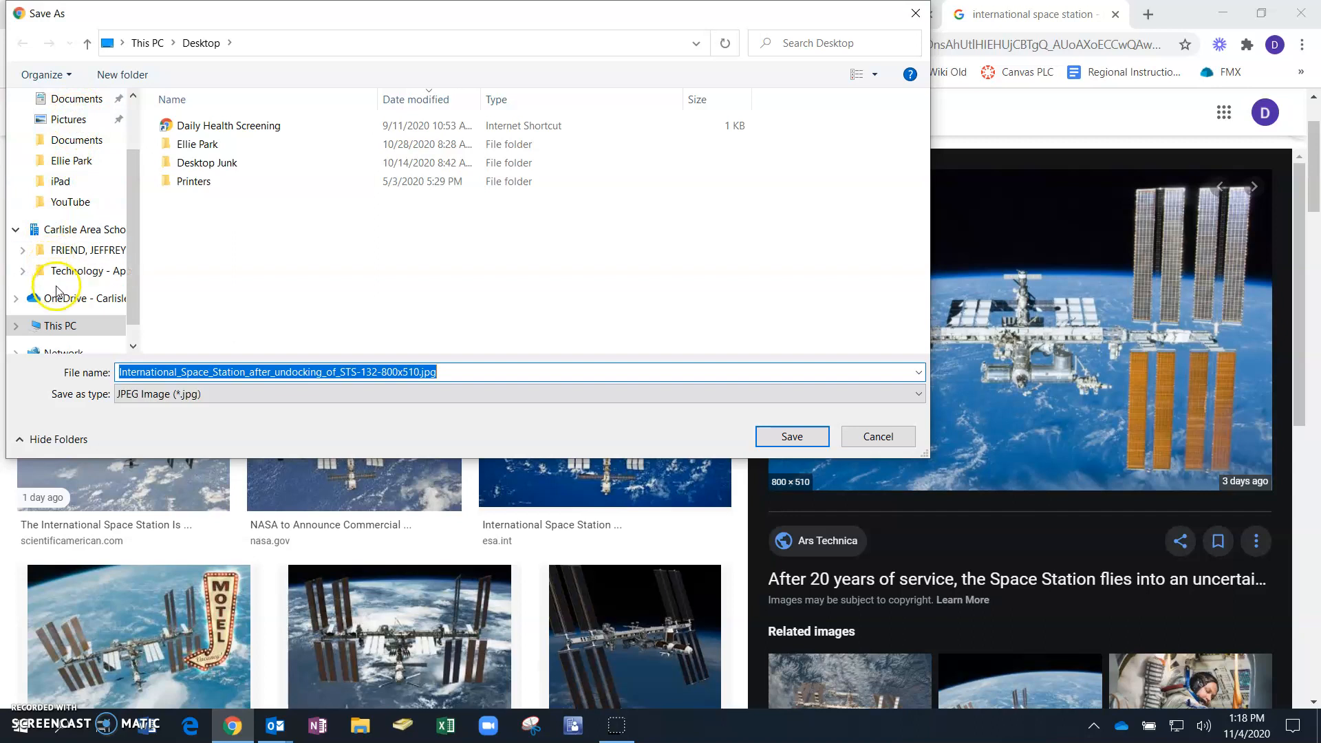
{"action": "scroll", "coordinate": [75, 219], "scroll_direction": "up", "scroll_amount": 2}
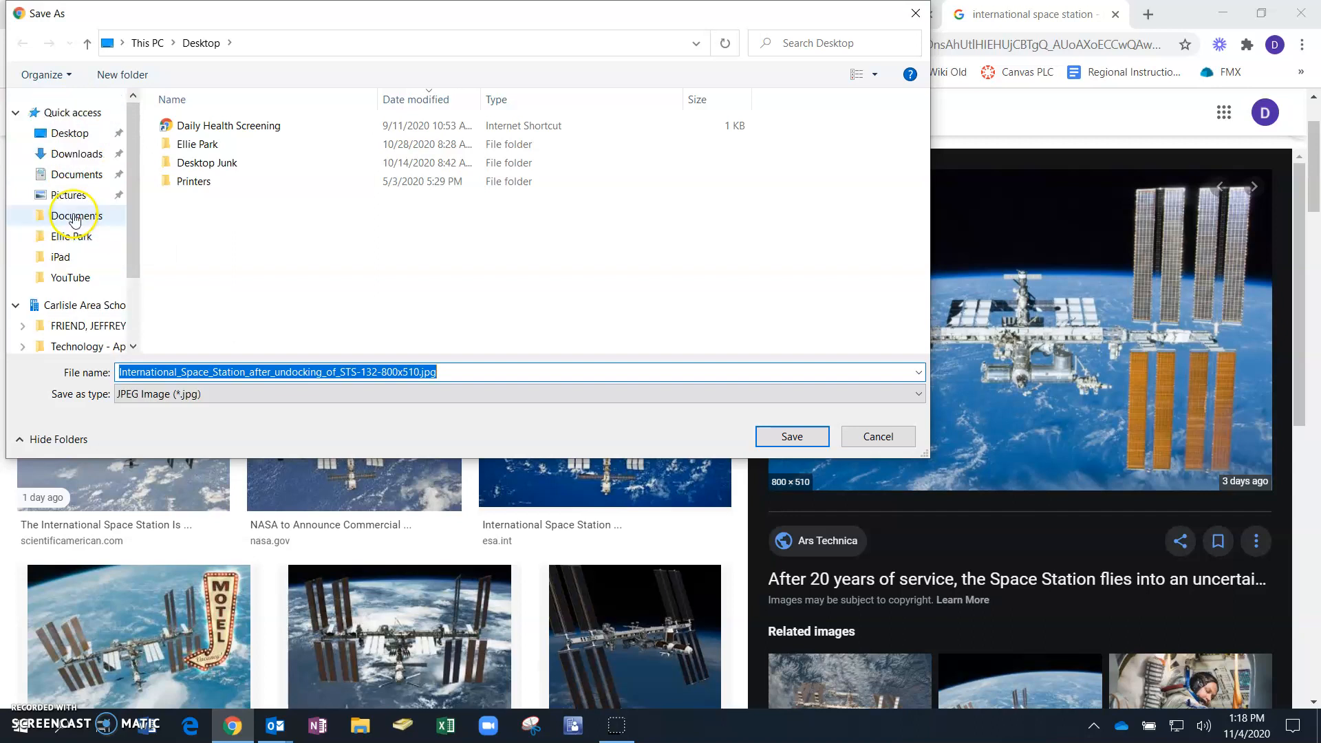
{"action": "left_click", "coordinate": [72, 133]}
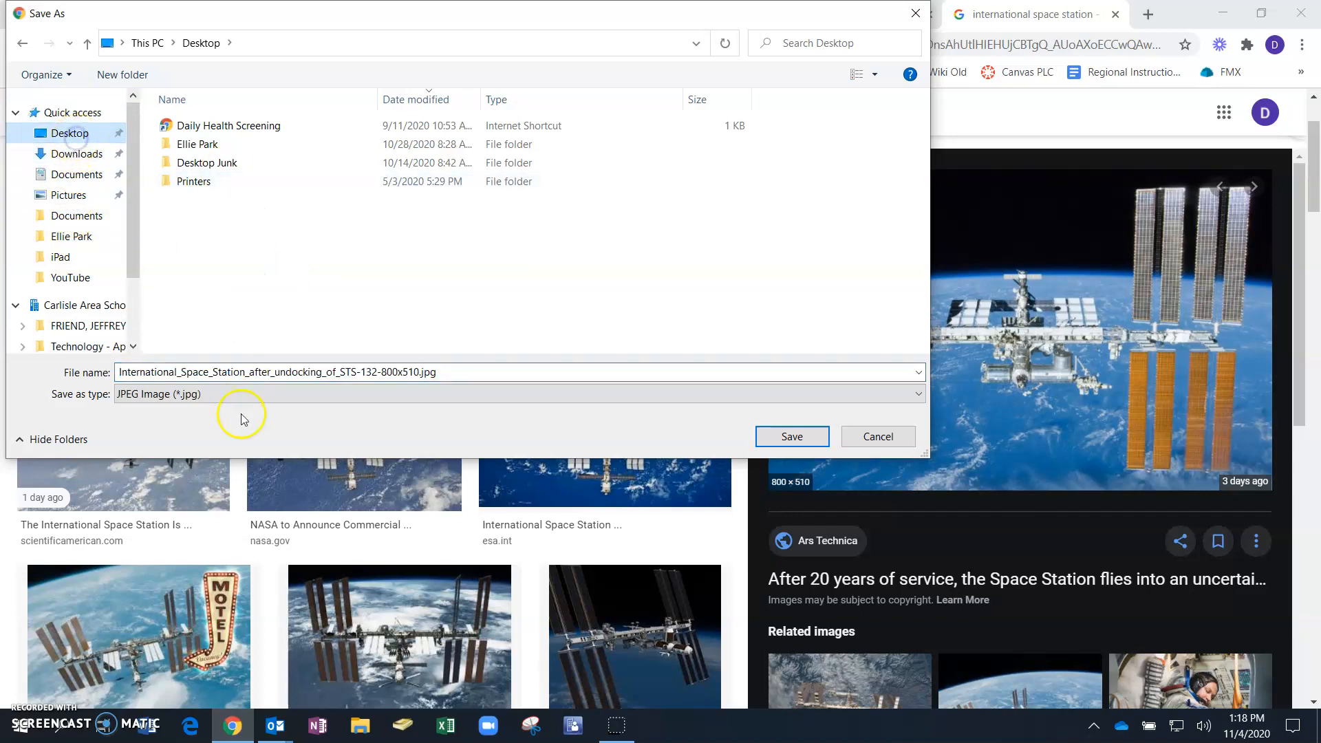
{"action": "double_click", "coordinate": [460, 368]}
{"action": "type", "text": "Space Station"}
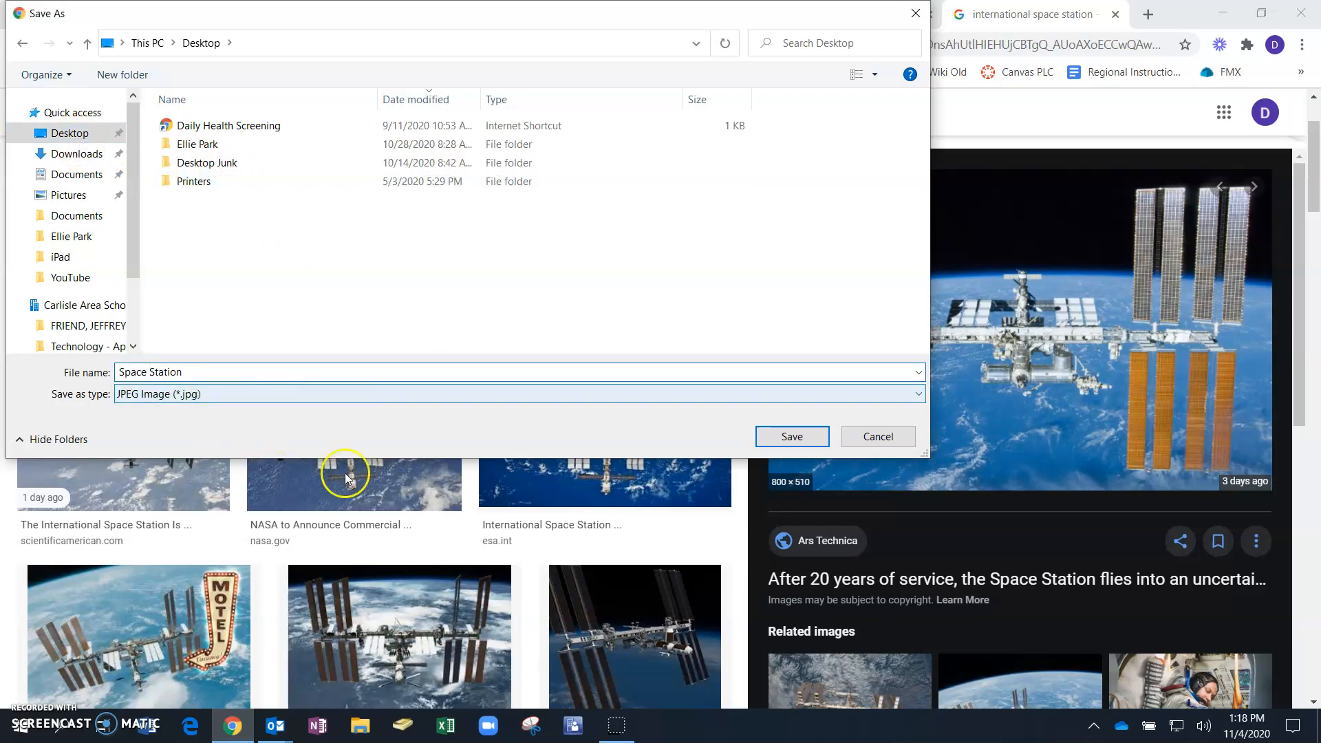
{"action": "left_click", "coordinate": [795, 437]}
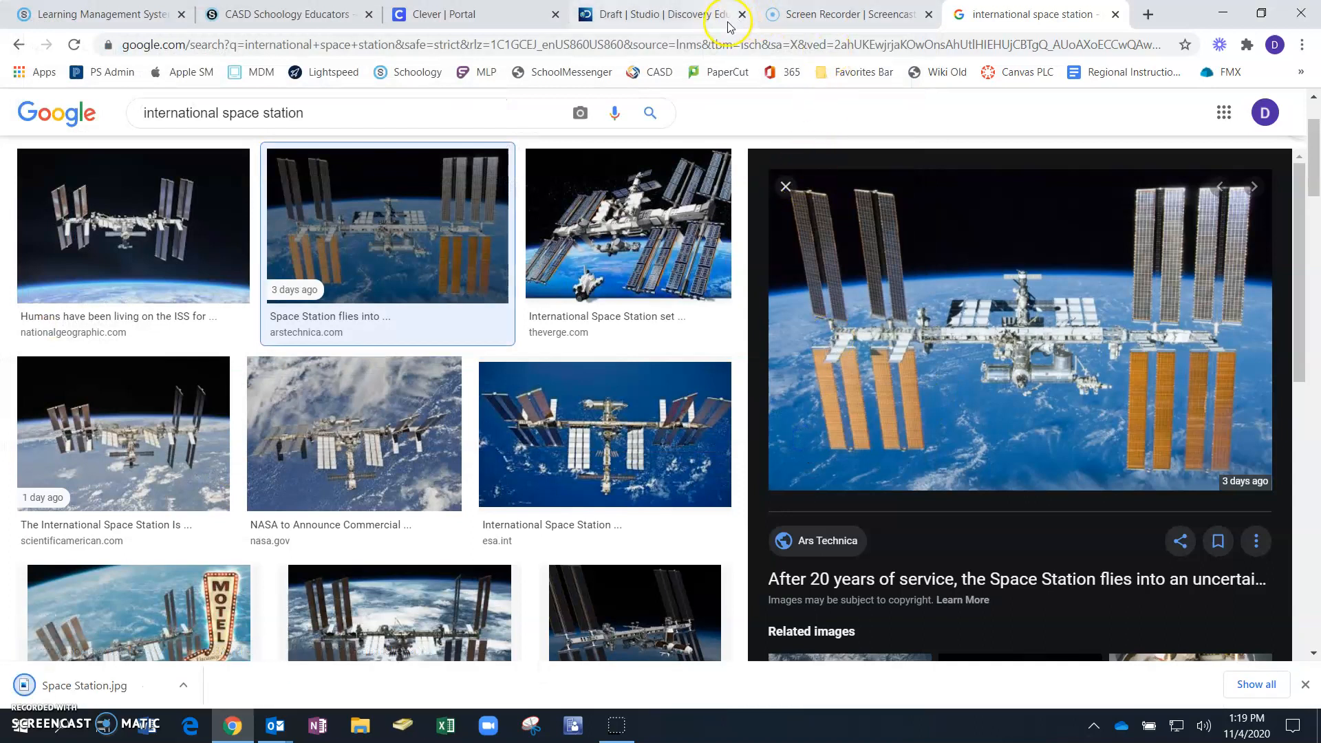
Step: Return to the Studio board and upload Space Station.jpg from the Desktop to the third page
{"action": "left_click", "coordinate": [678, 17]}
{"action": "left_click", "coordinate": [618, 518]}
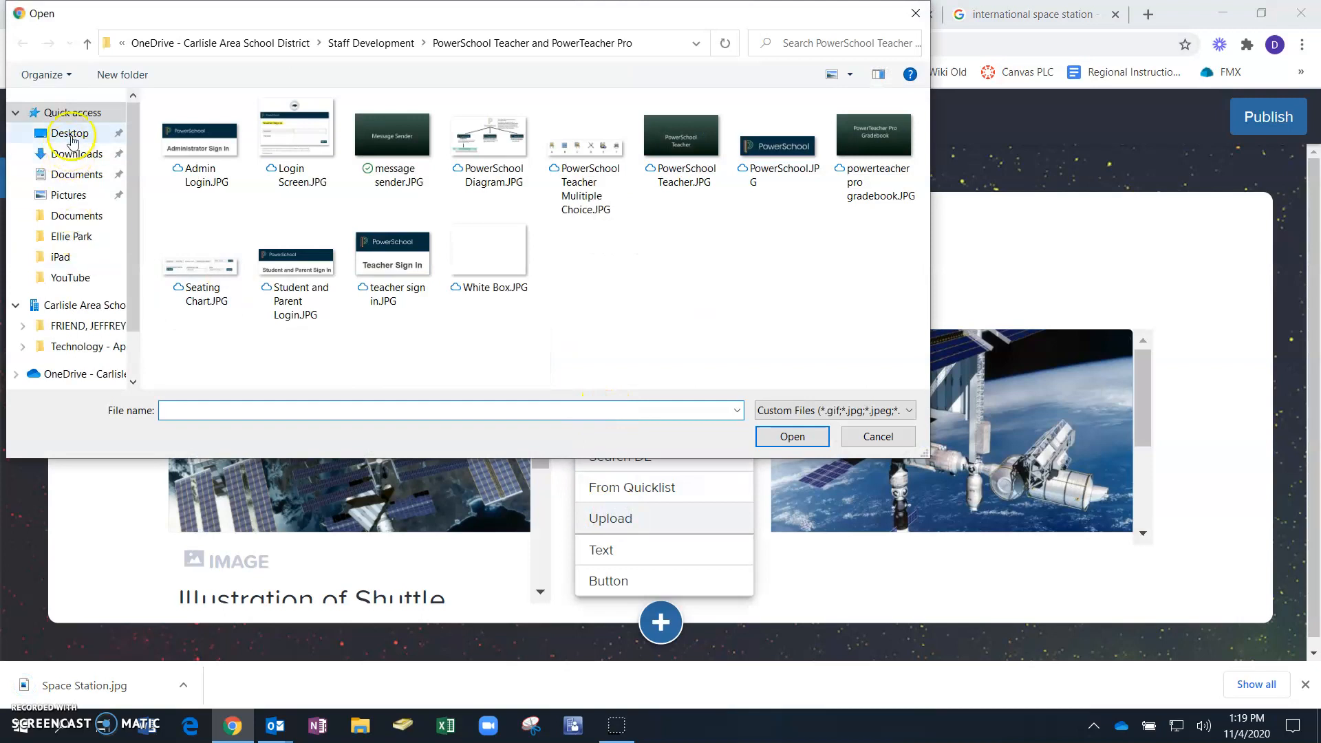
{"action": "left_click", "coordinate": [72, 135]}
{"action": "left_click", "coordinate": [228, 126]}
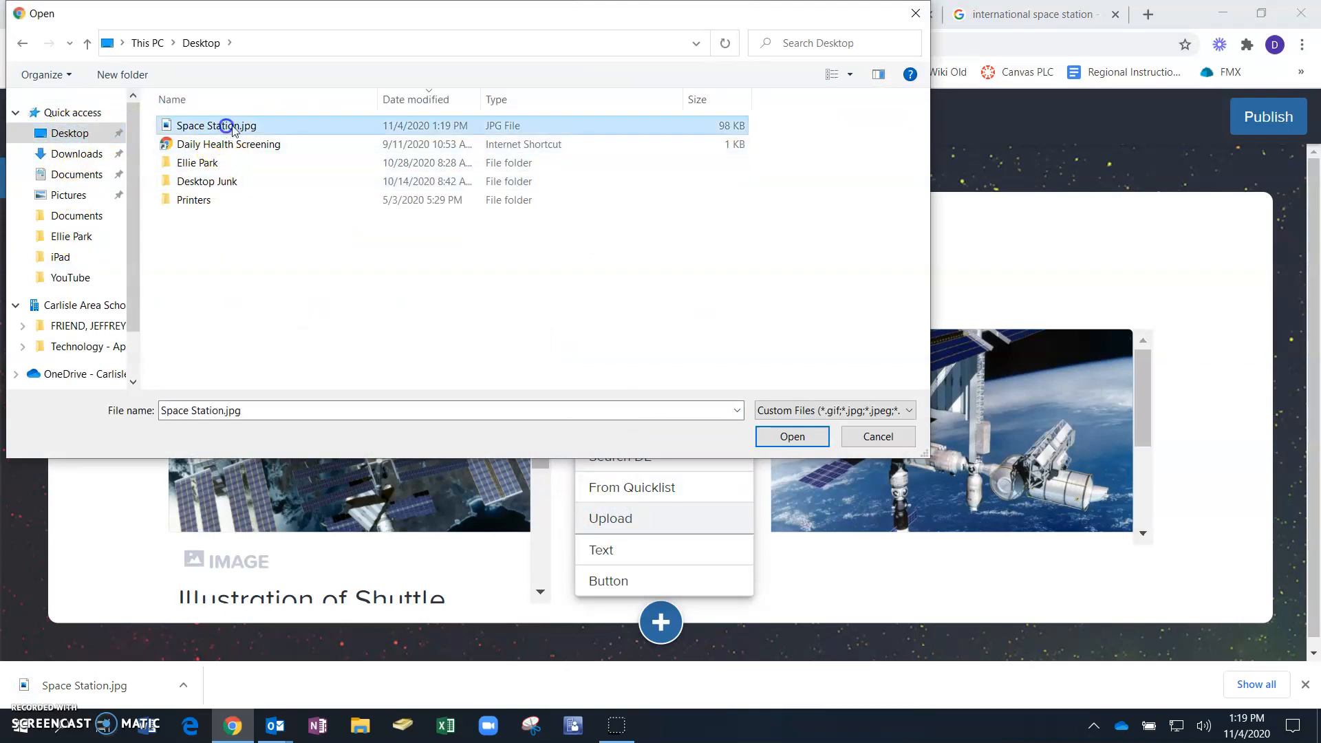
{"action": "left_click", "coordinate": [792, 437]}
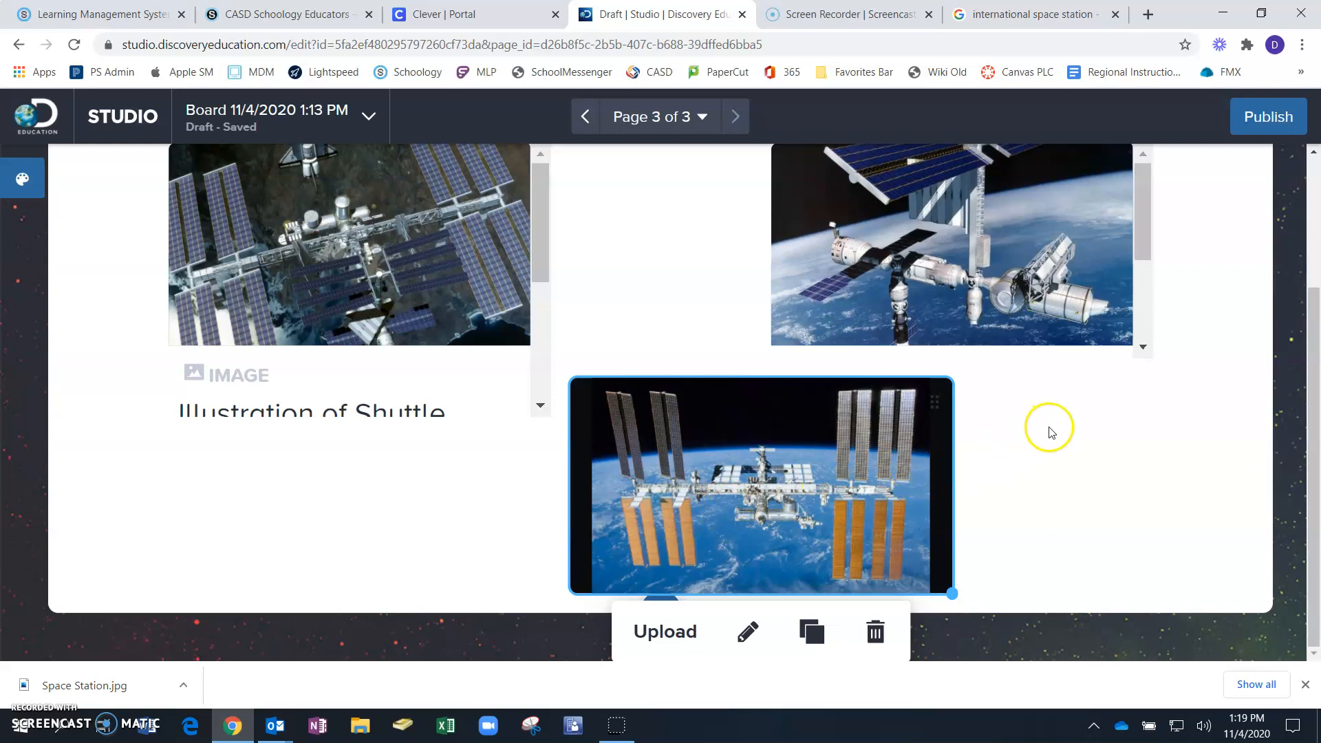
{"action": "left_click", "coordinate": [1140, 427]}
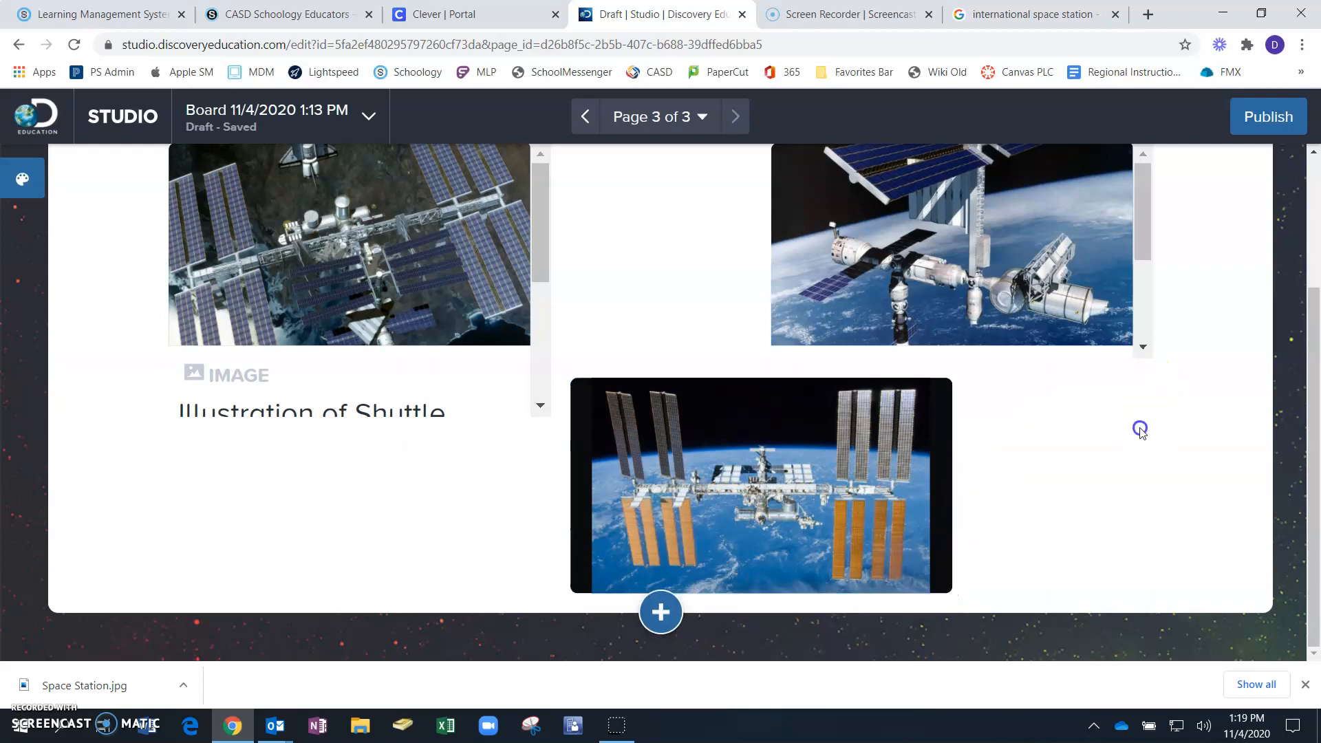
{"action": "left_click", "coordinate": [928, 434]}
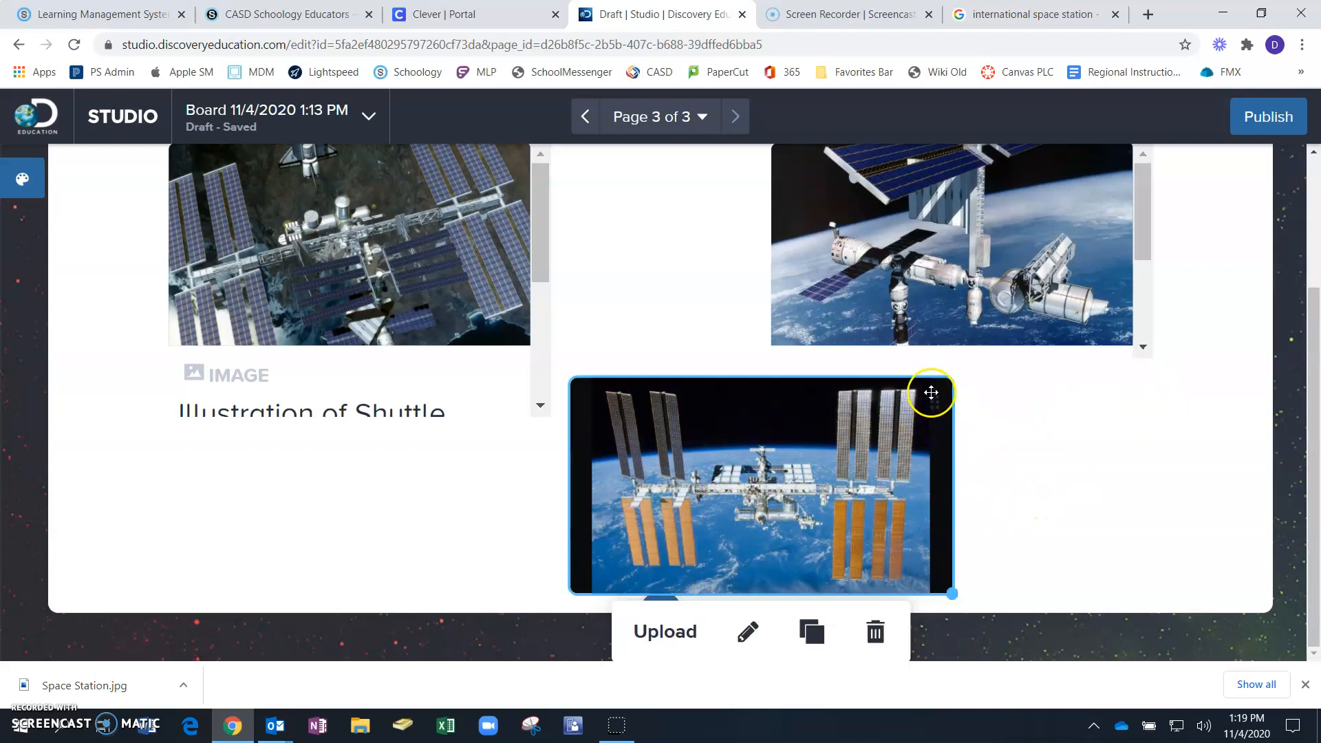
{"action": "left_click", "coordinate": [1014, 393]}
{"action": "left_click", "coordinate": [823, 451]}
{"action": "left_click", "coordinate": [1037, 465]}
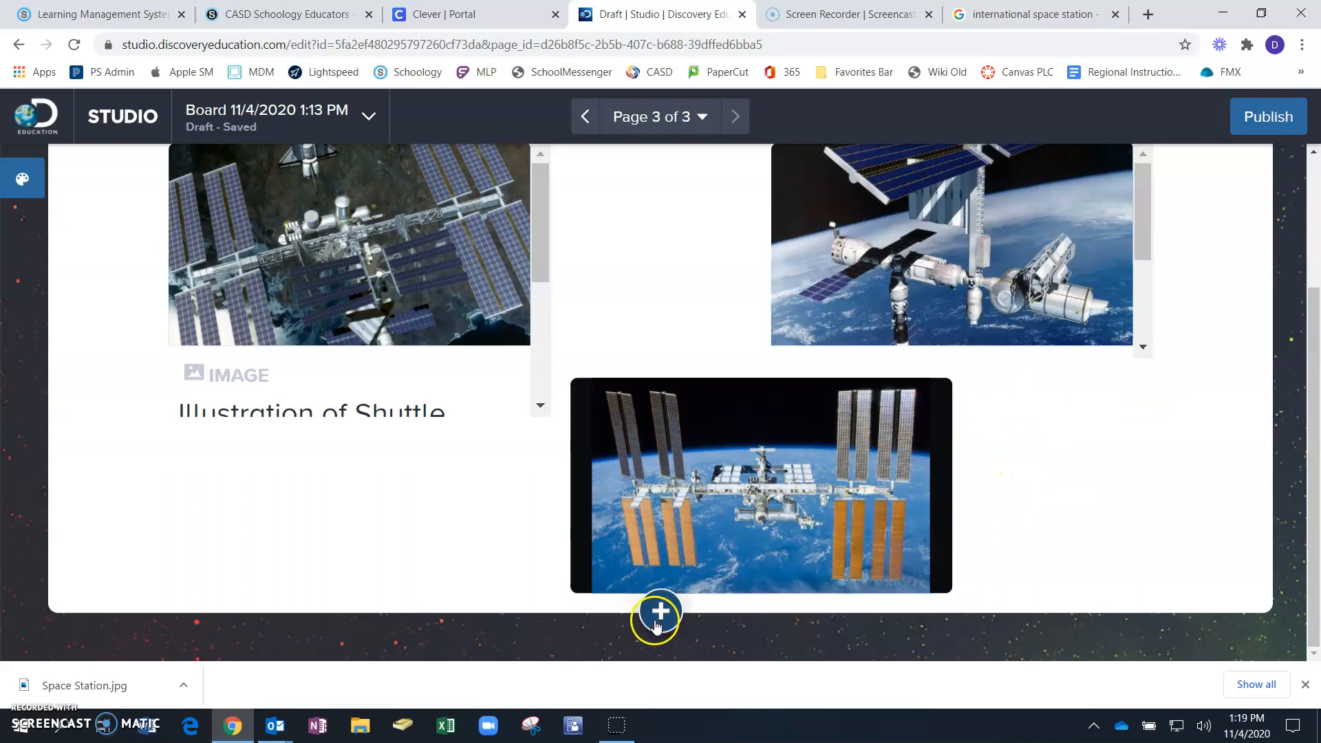
Step: Add a button to the third page and place it below the shuttle image, aligned with its left edge
{"action": "left_click", "coordinate": [660, 611]}
{"action": "left_click", "coordinate": [613, 542]}
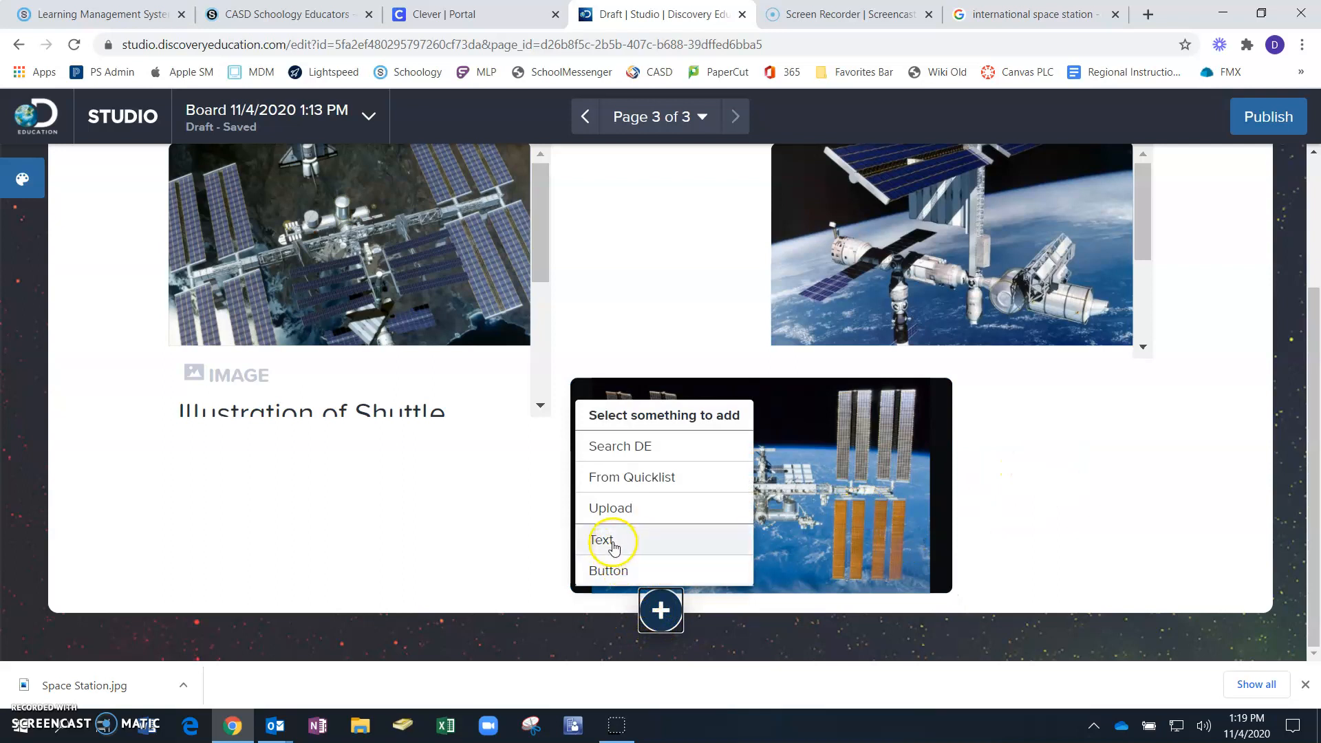
{"action": "left_click", "coordinate": [608, 570]}
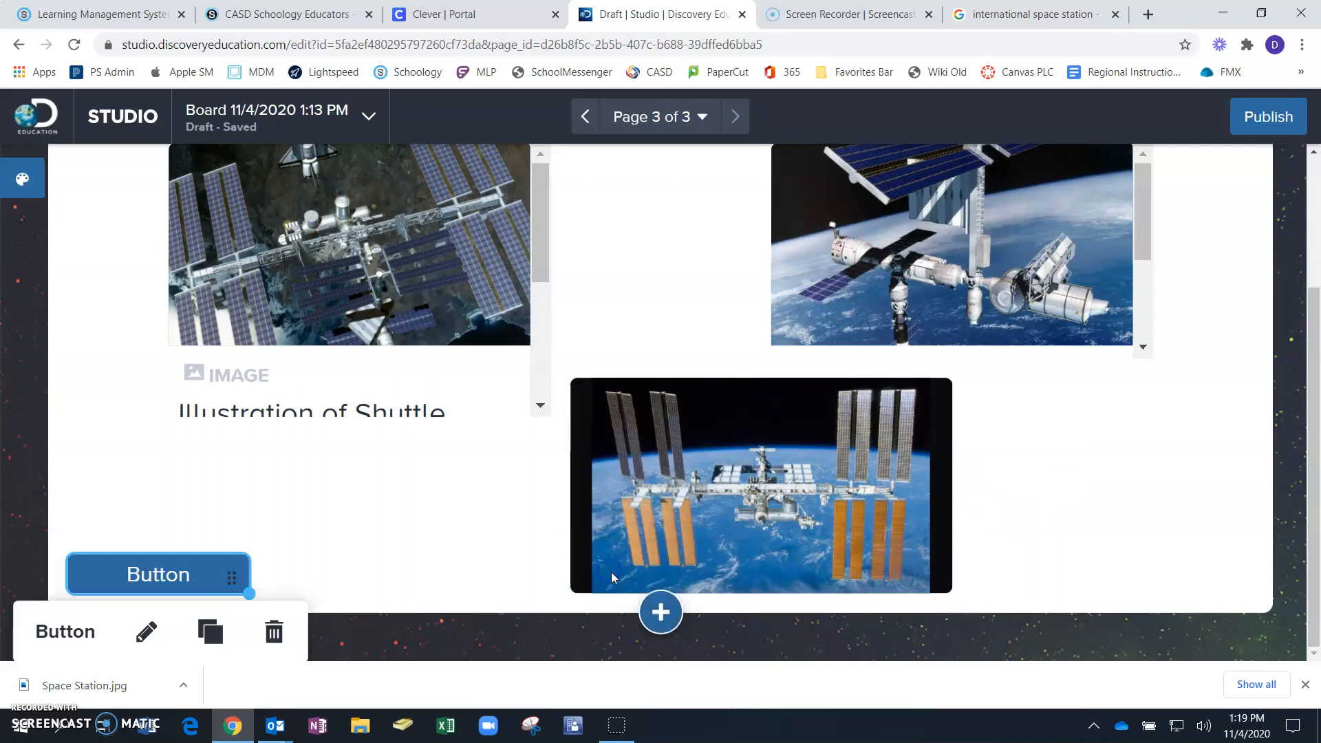
{"action": "left_click_drag", "start_coordinate": [226, 570], "coordinate": [327, 516]}
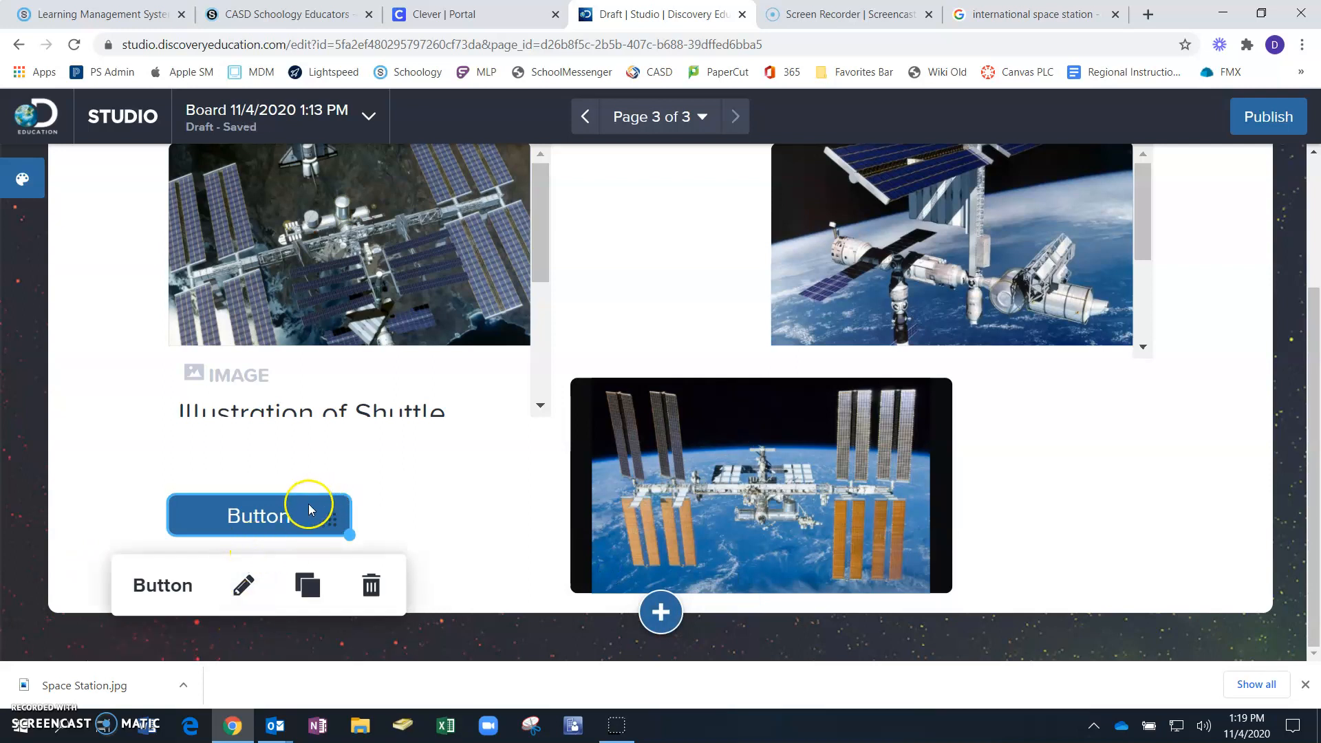
Step: Open the new button's settings and examine its text, theme, action and destination URL options
{"action": "left_click", "coordinate": [242, 590]}
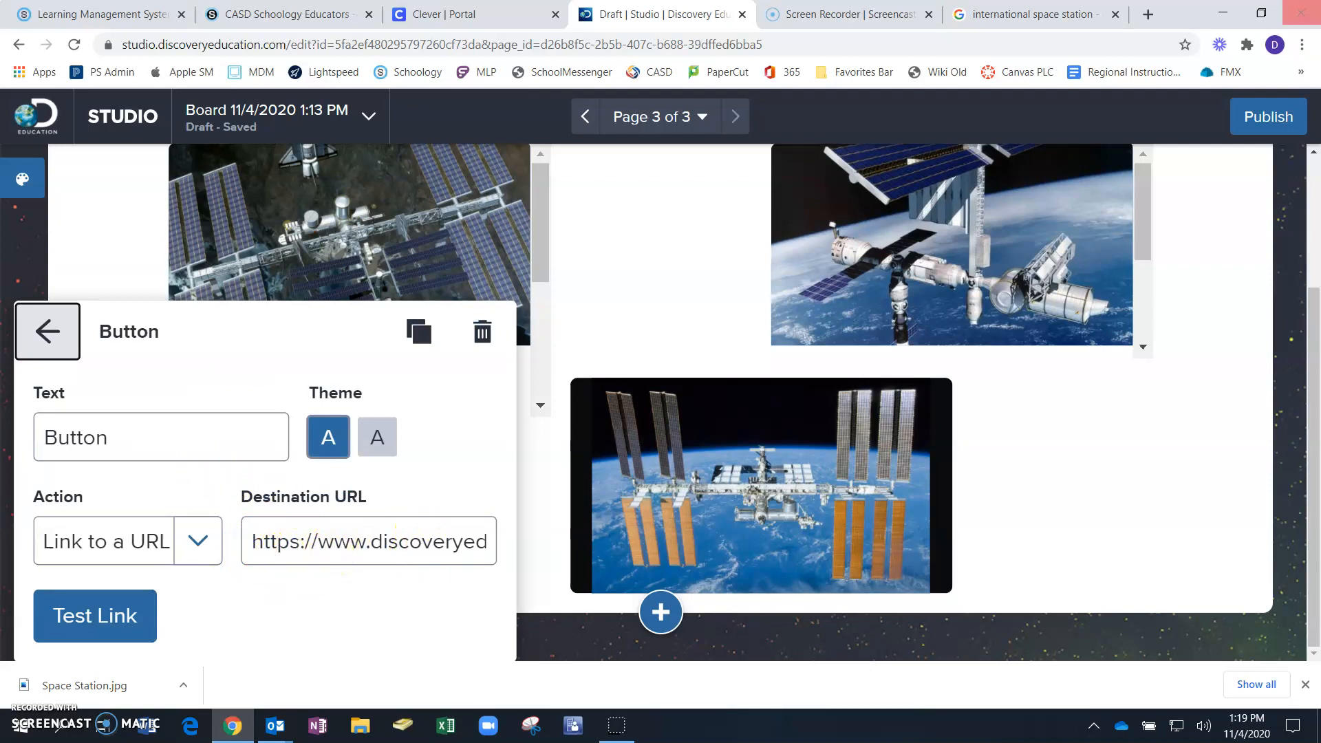
{"action": "left_click", "coordinate": [282, 540]}
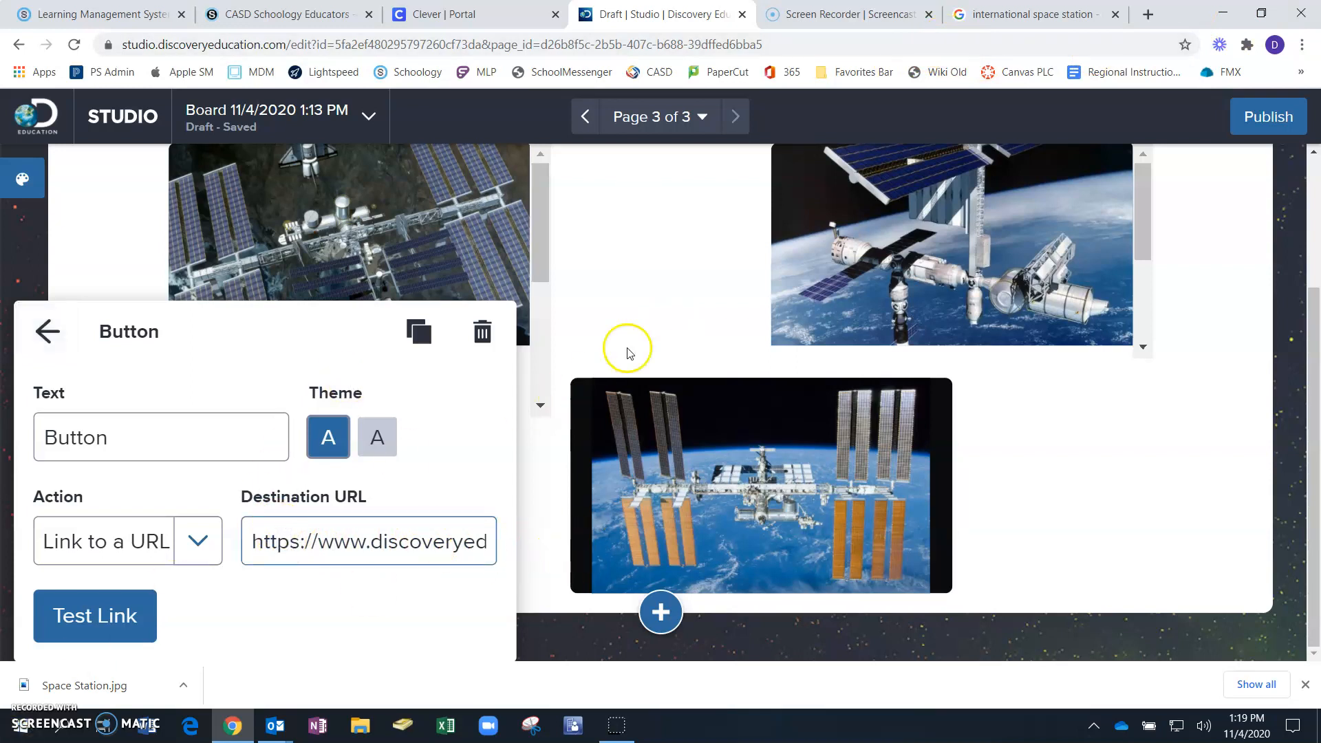
{"action": "left_click", "coordinate": [408, 276]}
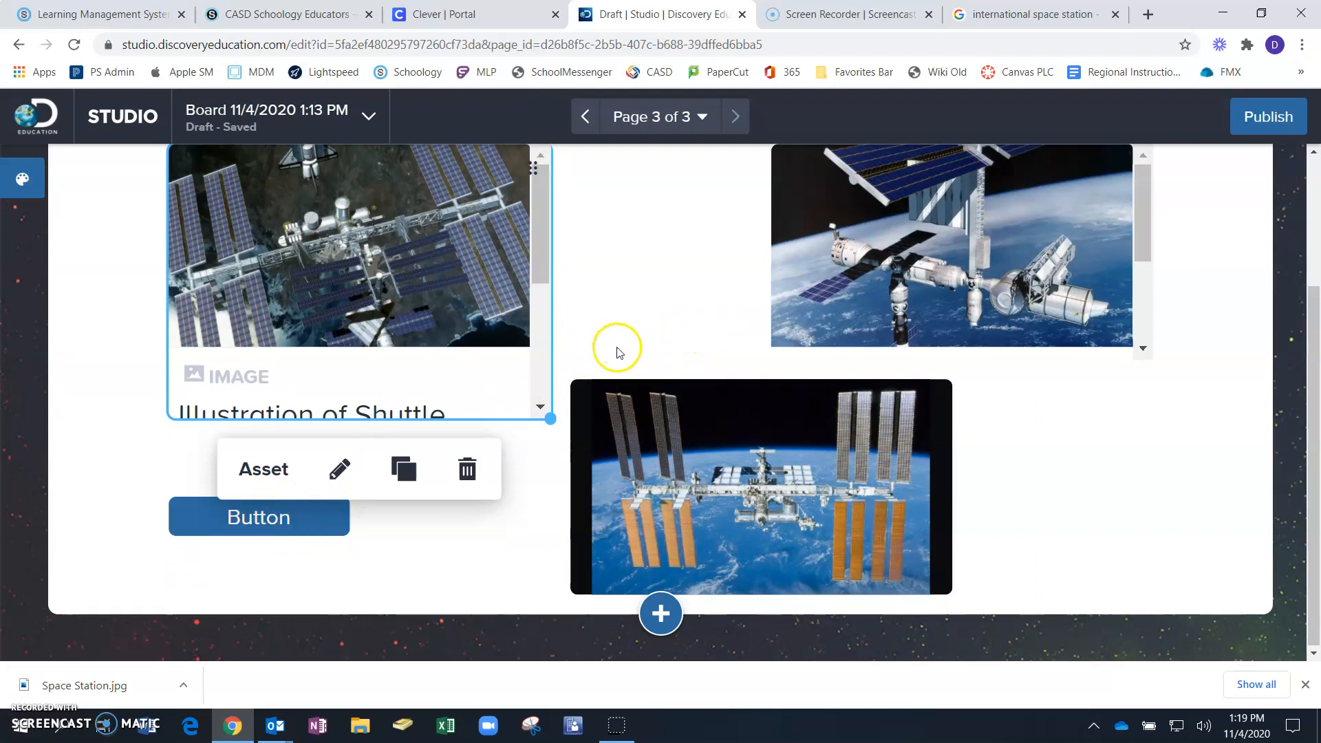
{"action": "scroll", "coordinate": [702, 304], "scroll_direction": "up", "scroll_amount": 3}
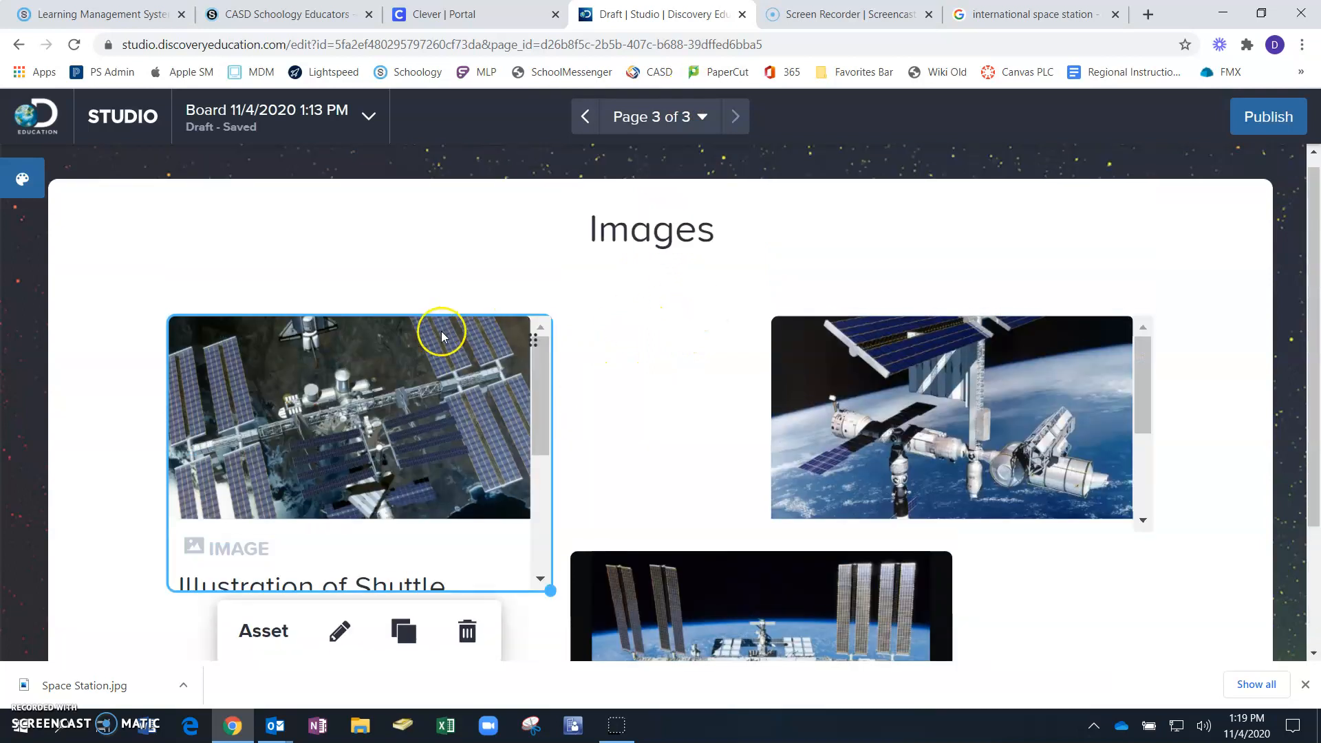
{"action": "left_click", "coordinate": [667, 117]}
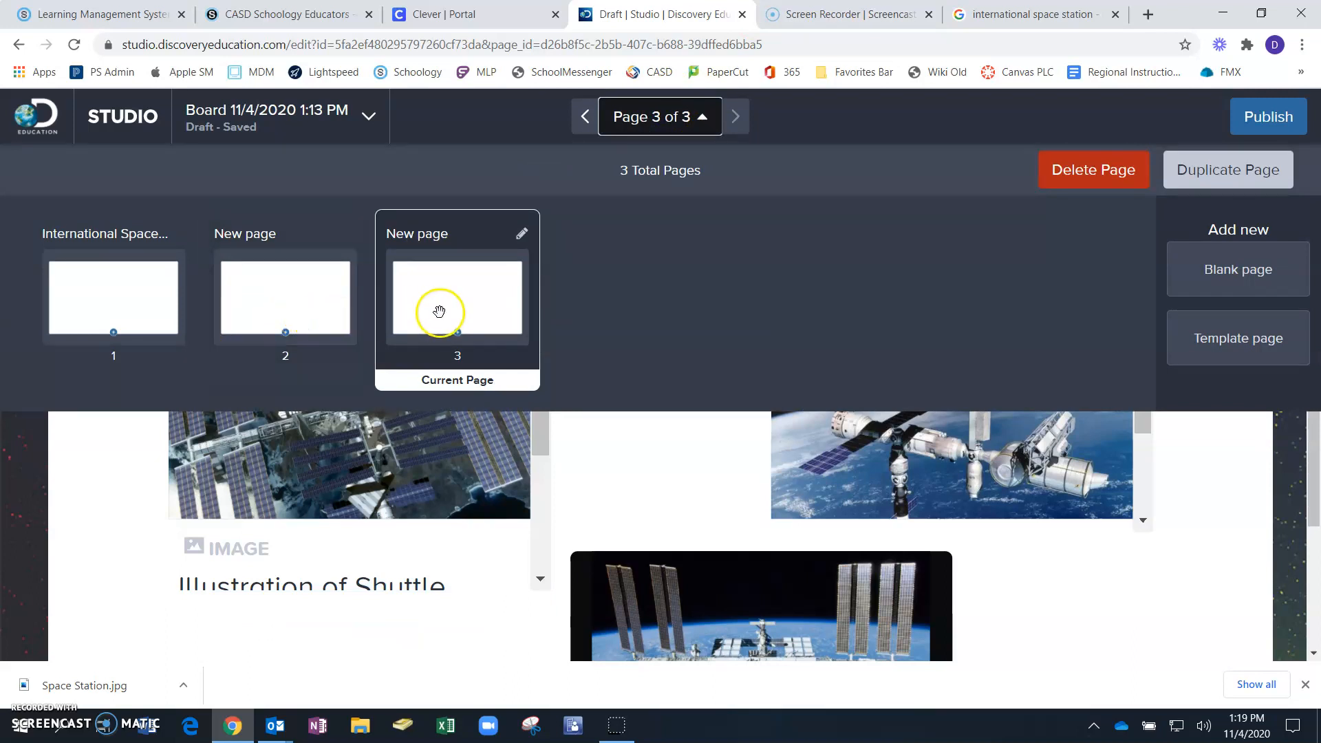
{"action": "left_click", "coordinate": [627, 469]}
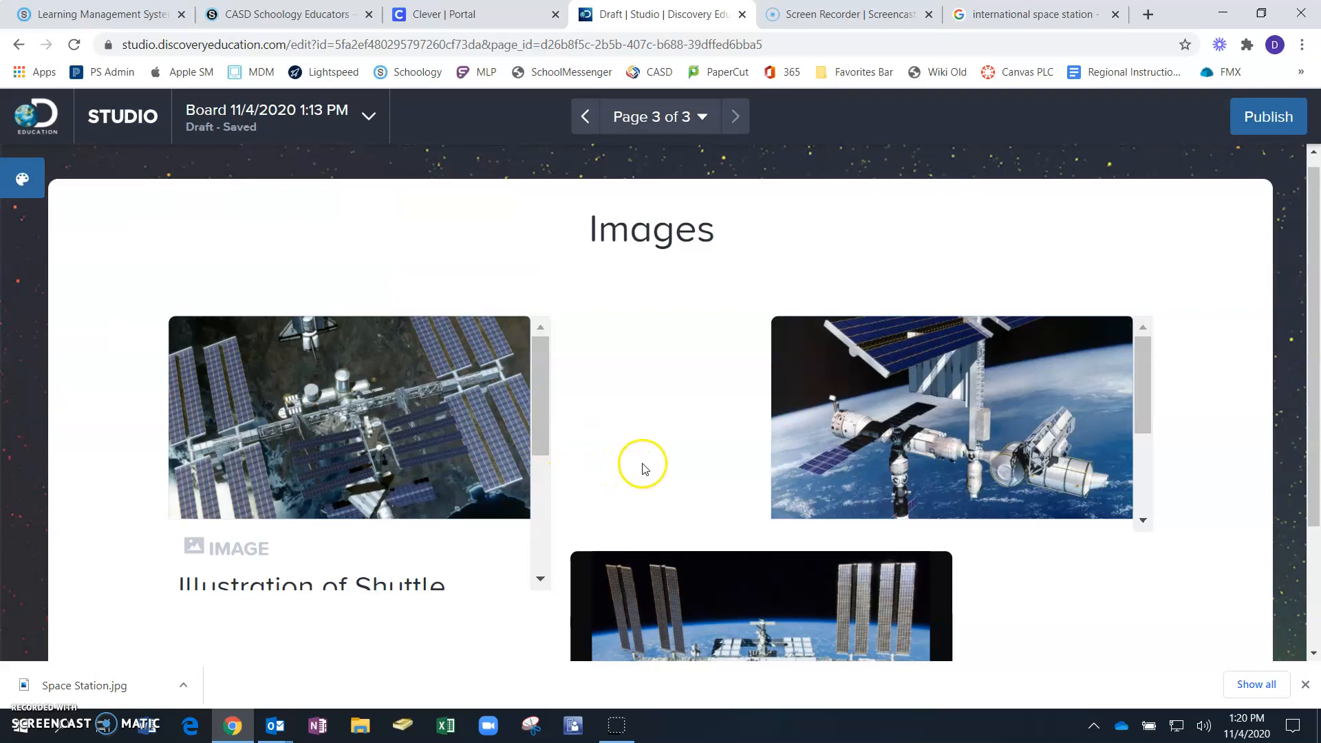
{"action": "scroll", "coordinate": [750, 579], "scroll_direction": "down", "scroll_amount": 3}
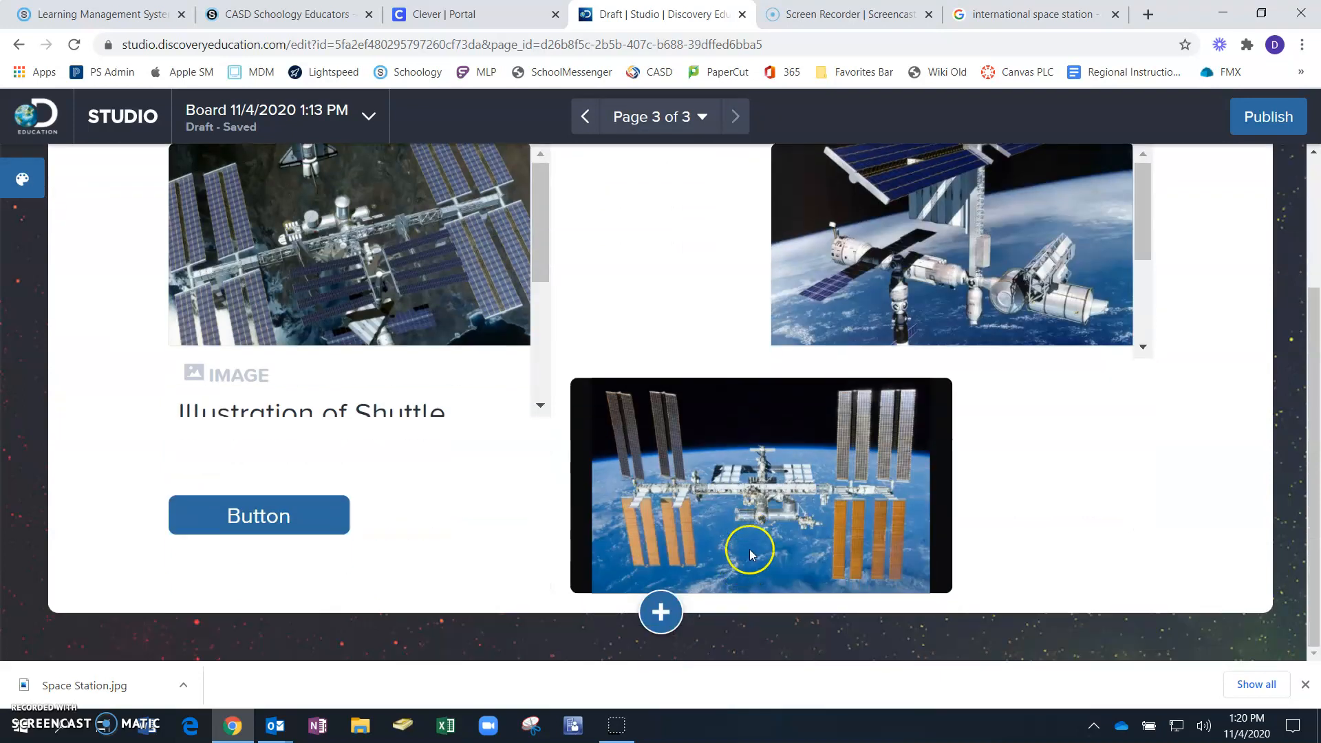
{"action": "left_click", "coordinate": [660, 610]}
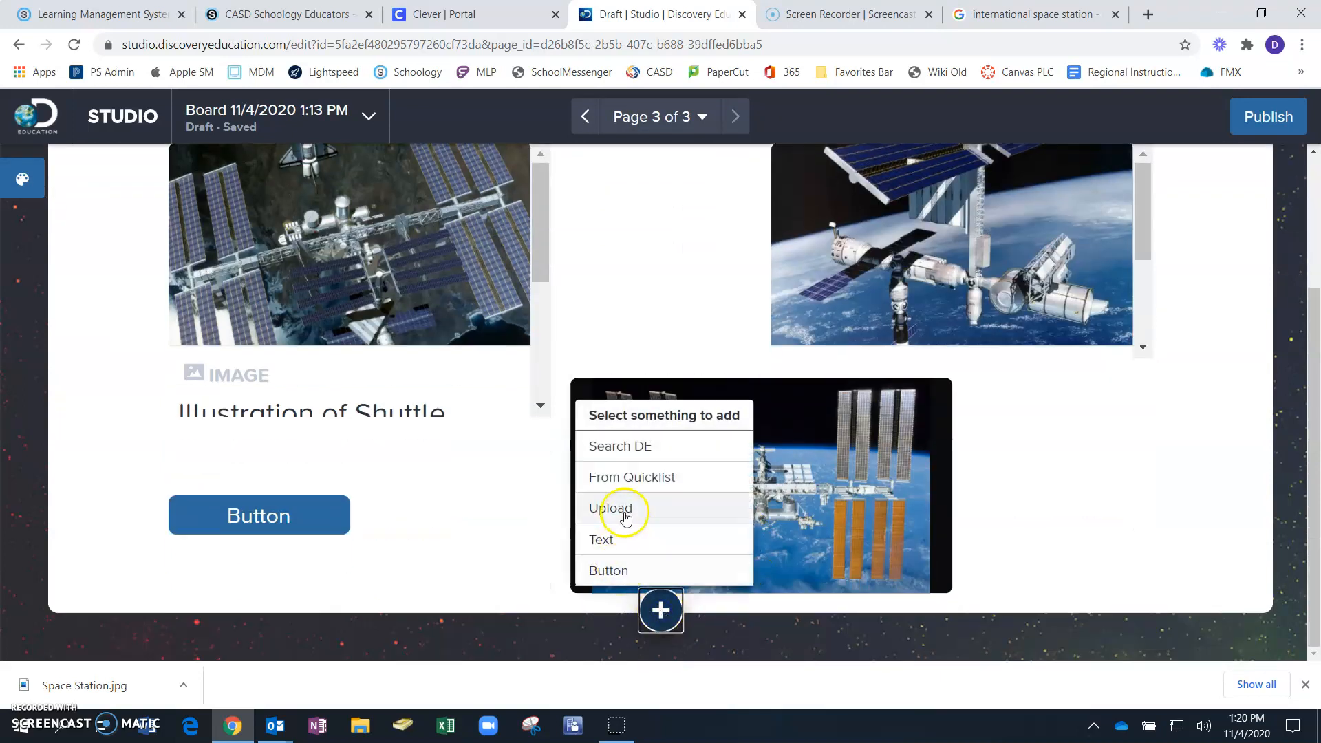
{"action": "left_click", "coordinate": [672, 289]}
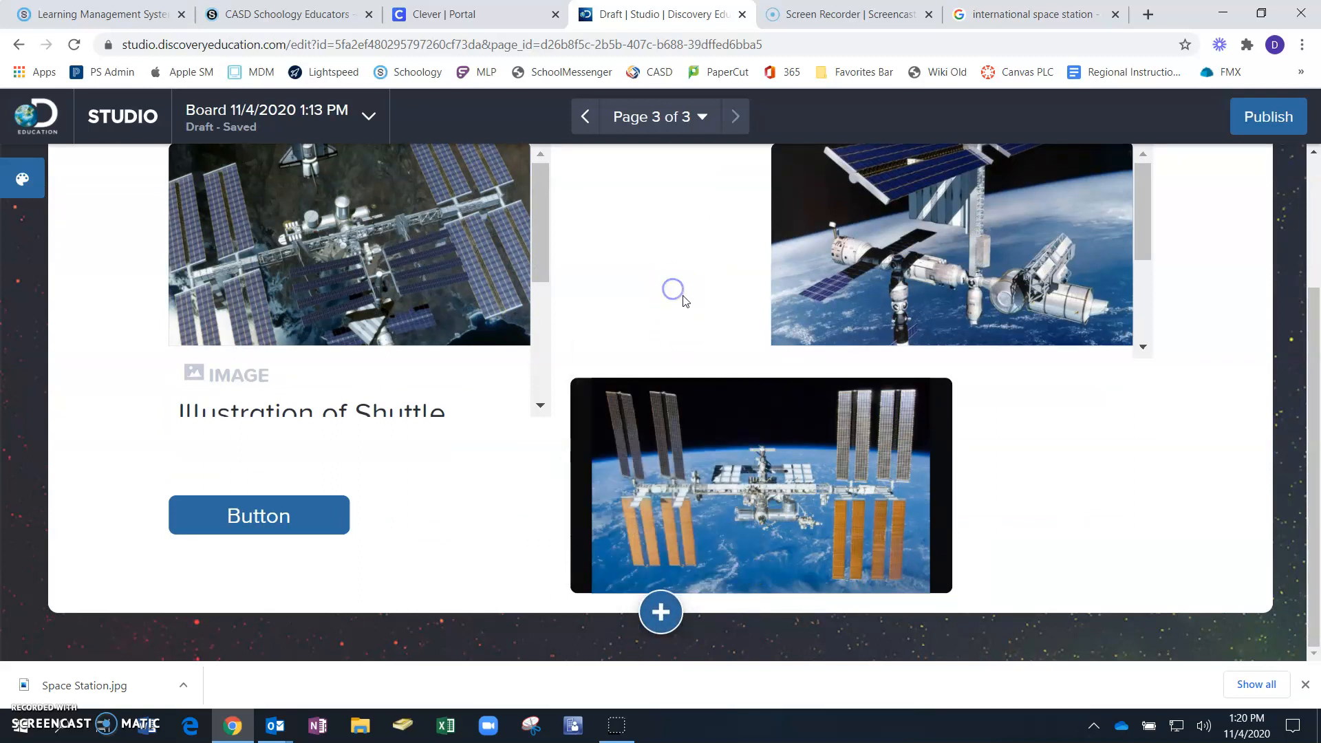
Step: Rename the board to the author's name followed by "International Space Station", leaving the description blank
{"action": "scroll", "coordinate": [597, 330], "scroll_direction": "up", "scroll_amount": 3}
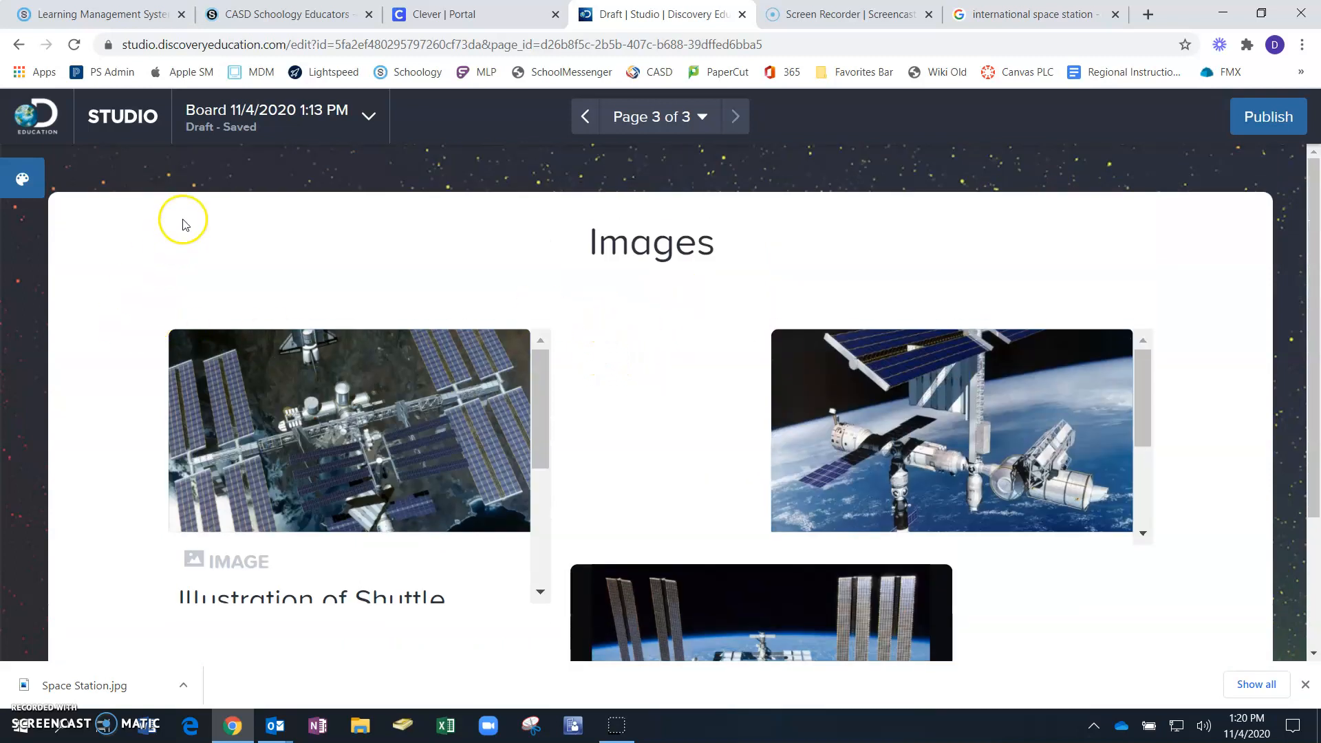
{"action": "left_click", "coordinate": [250, 118]}
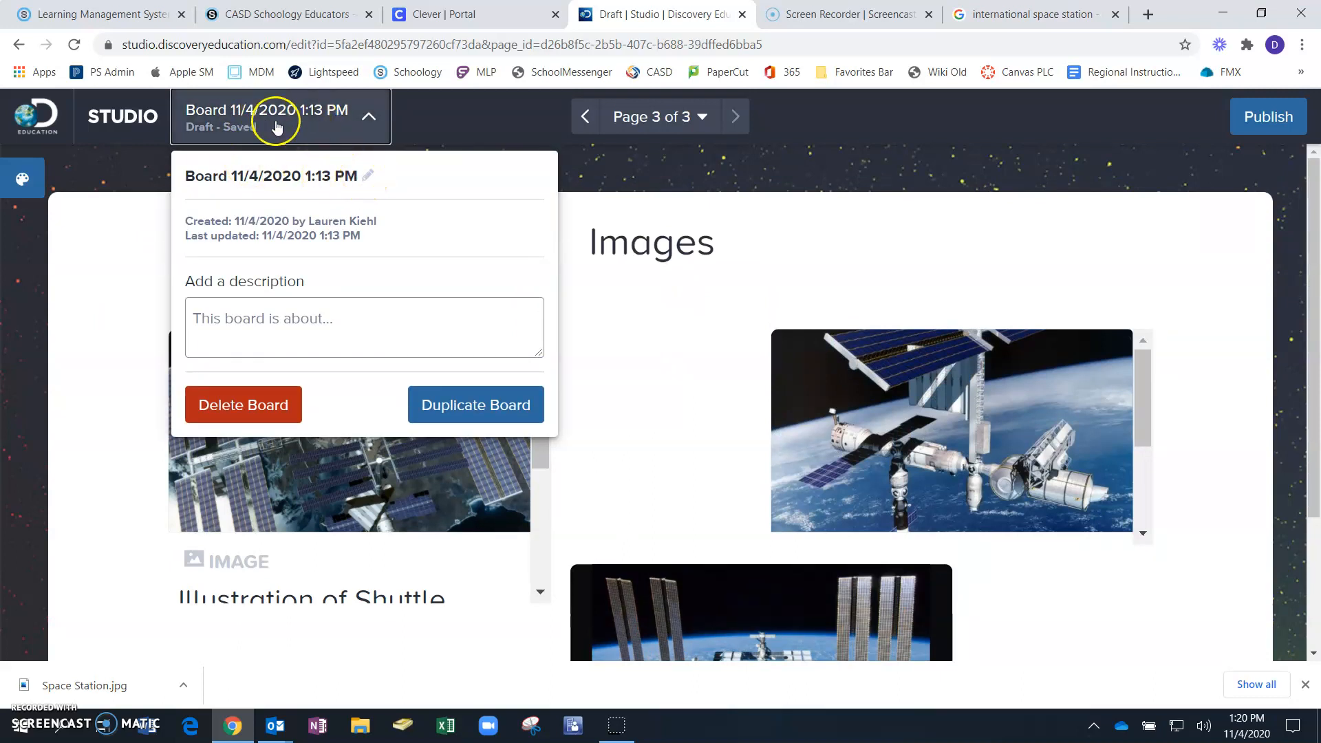
{"action": "left_click", "coordinate": [368, 176]}
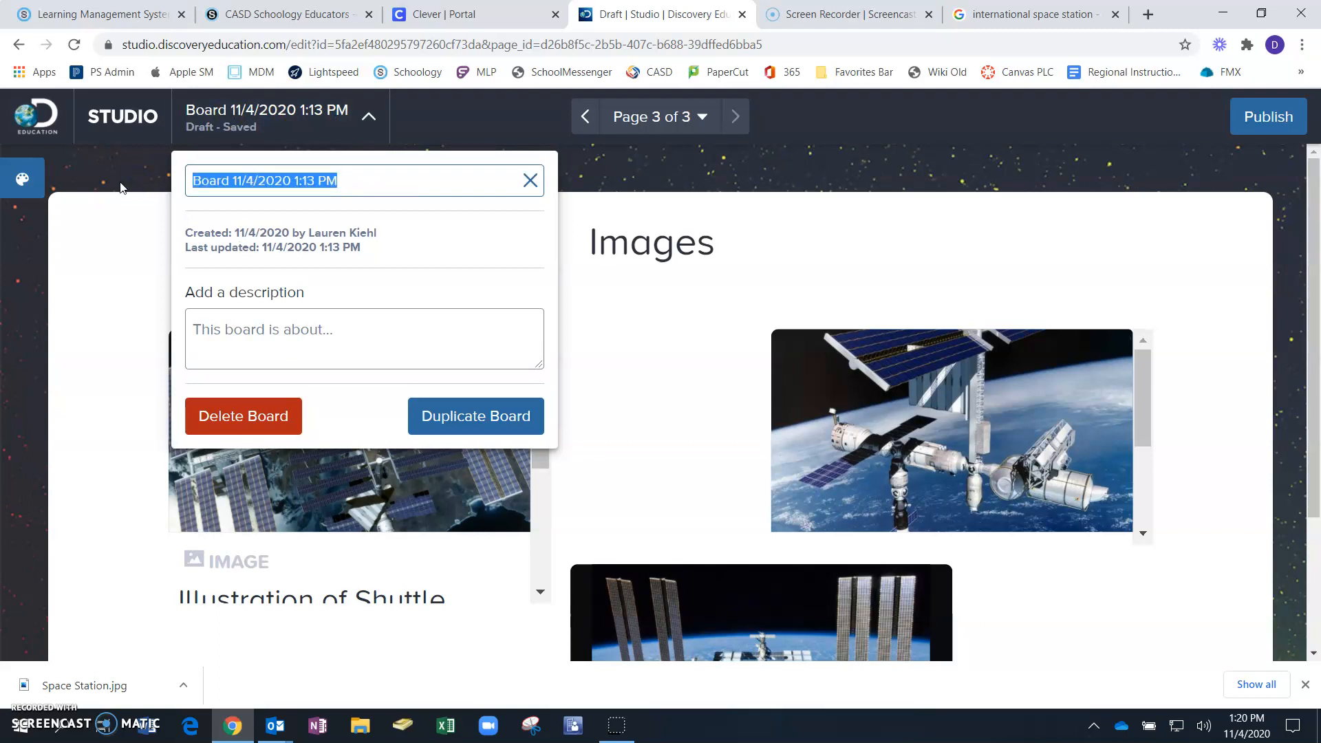
{"action": "type", "text": "D"}
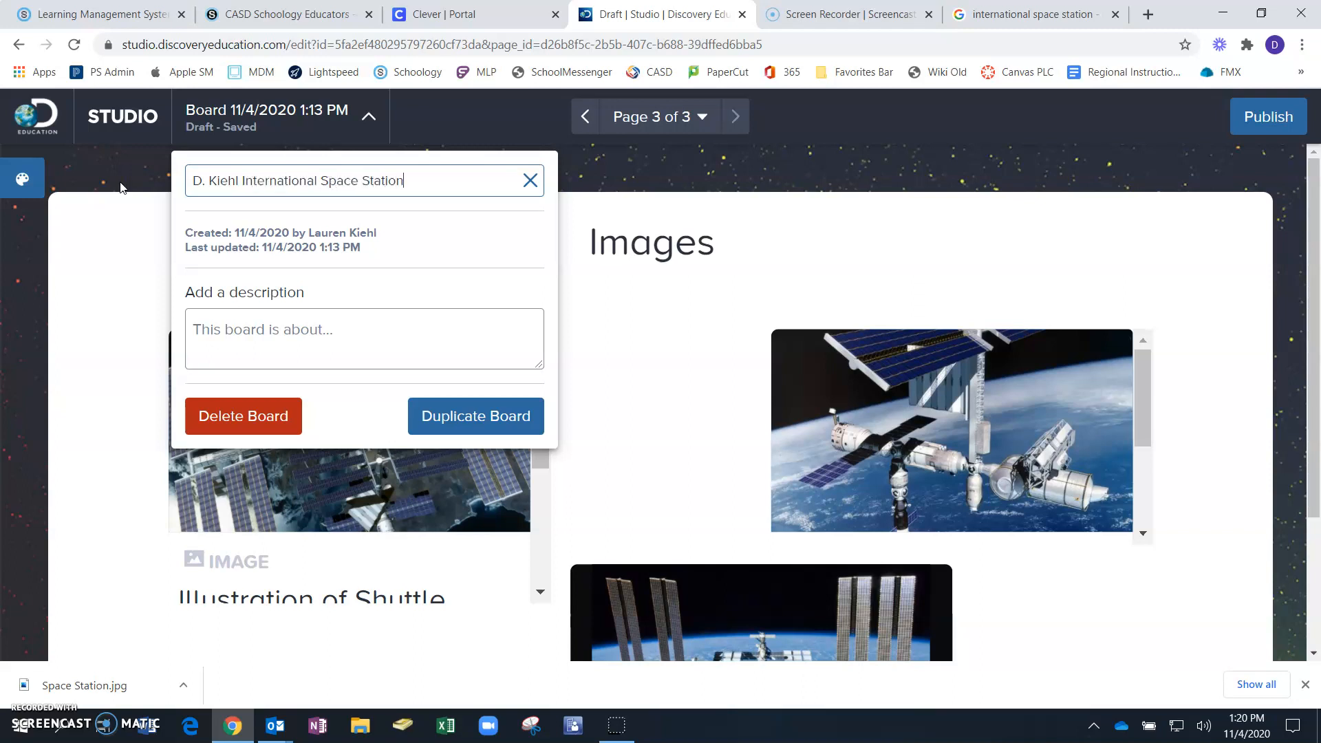
{"action": "left_click", "coordinate": [285, 351]}
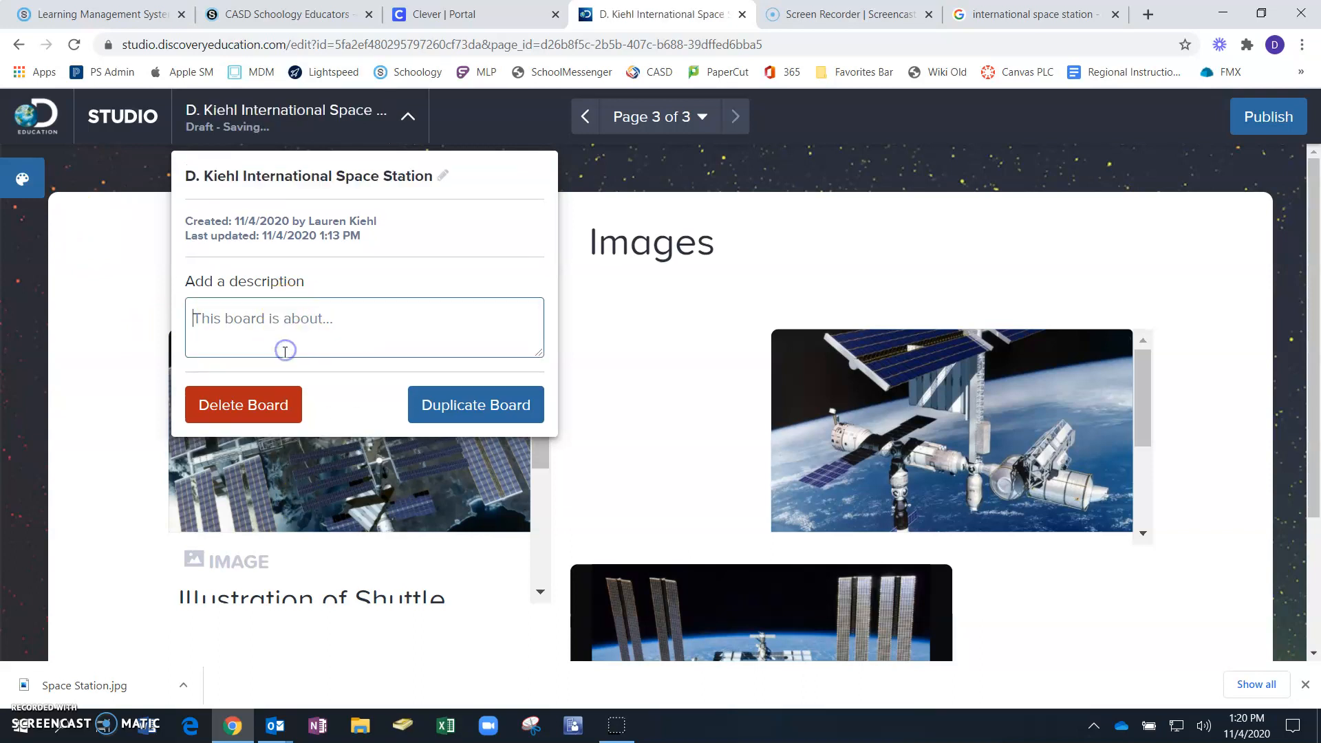
{"action": "left_click", "coordinate": [670, 358]}
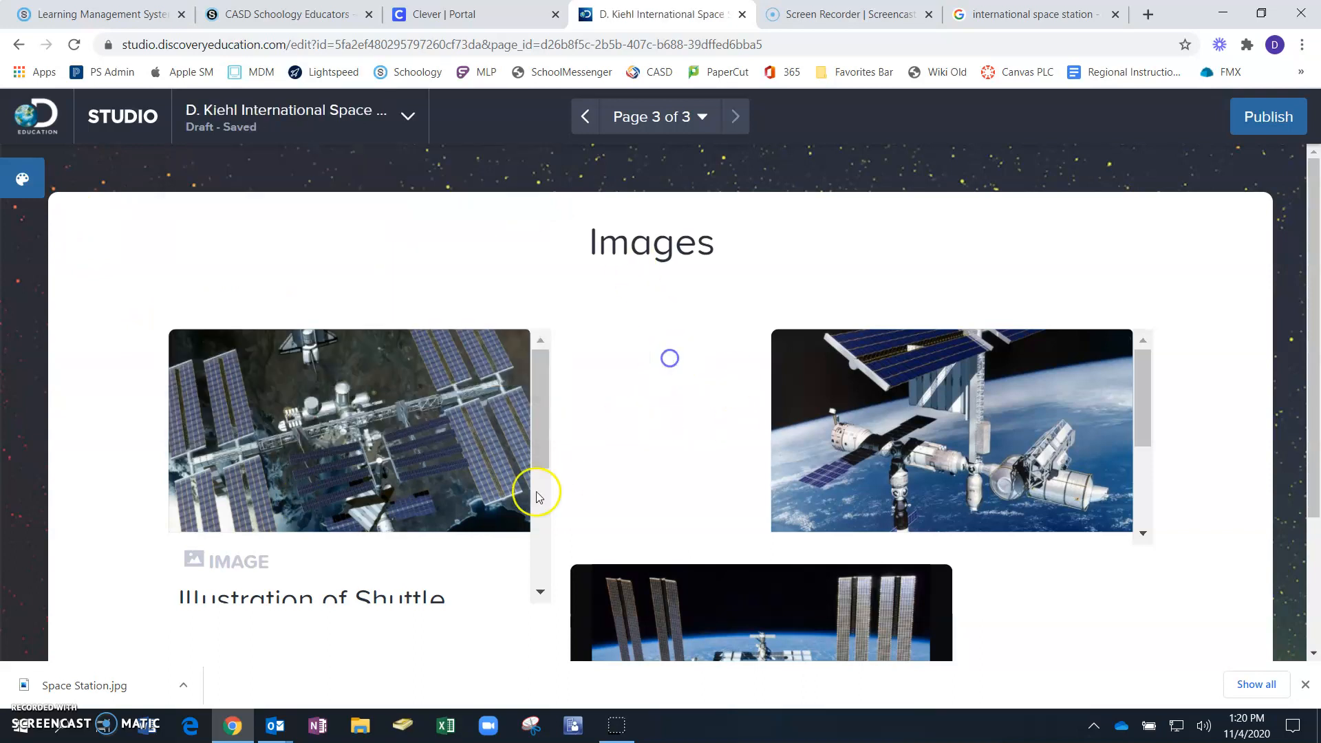
Step: View the International Space Station board's available options in the drafts list, and reopen the board
{"action": "scroll", "coordinate": [840, 425], "scroll_direction": "down", "scroll_amount": 3}
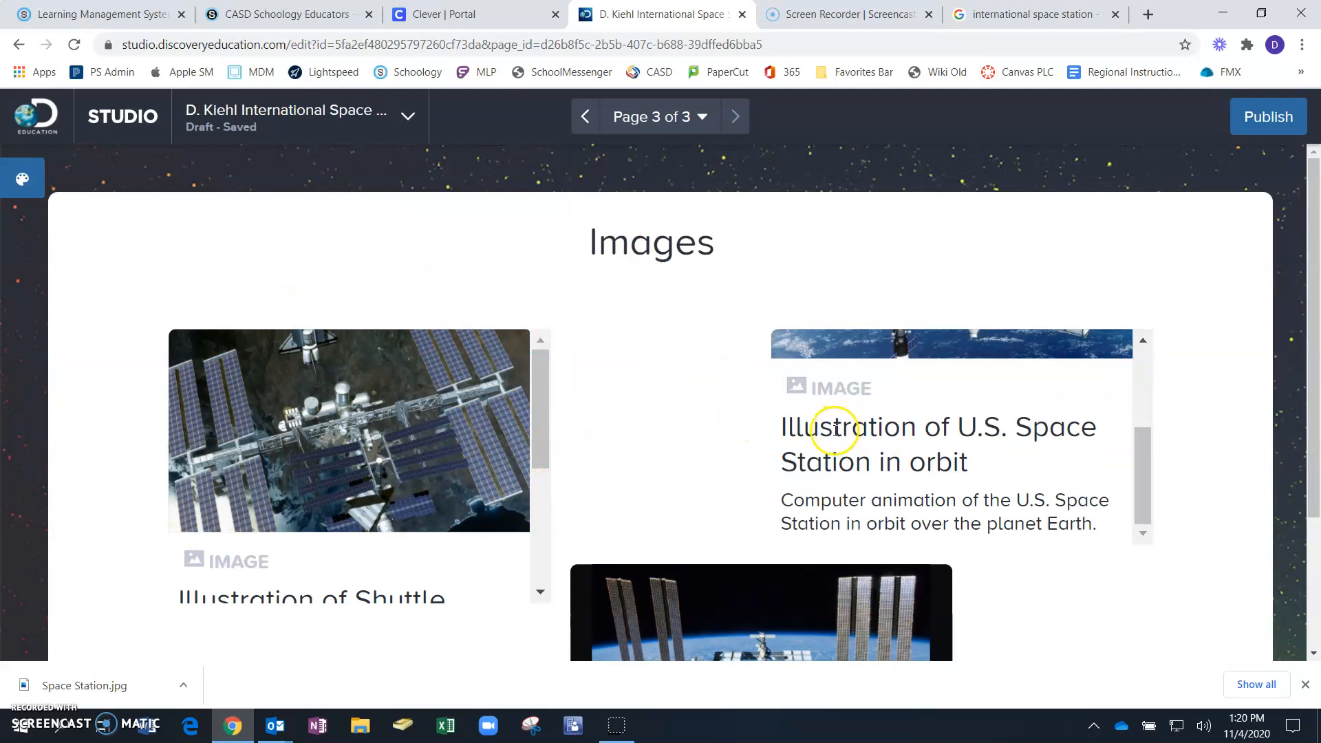
{"action": "scroll", "coordinate": [835, 430], "scroll_direction": "up", "scroll_amount": 3}
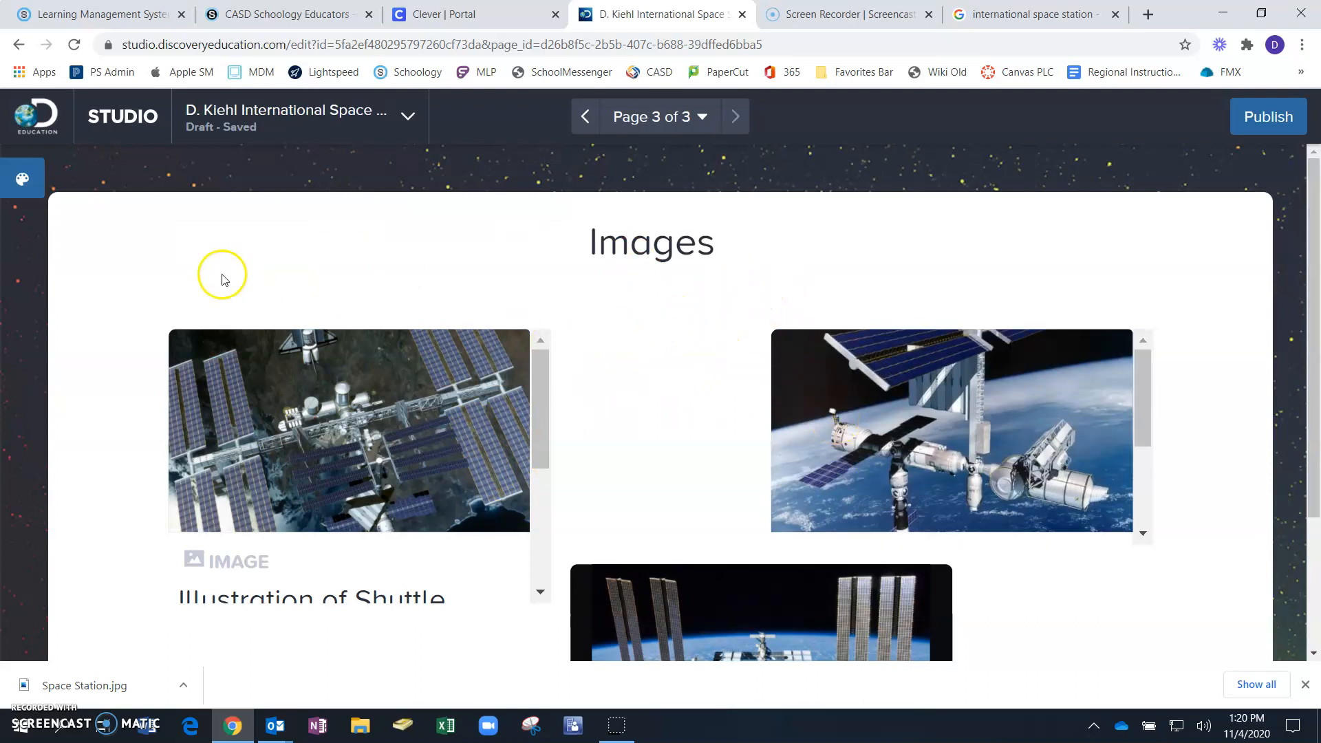
{"action": "left_click", "coordinate": [134, 122]}
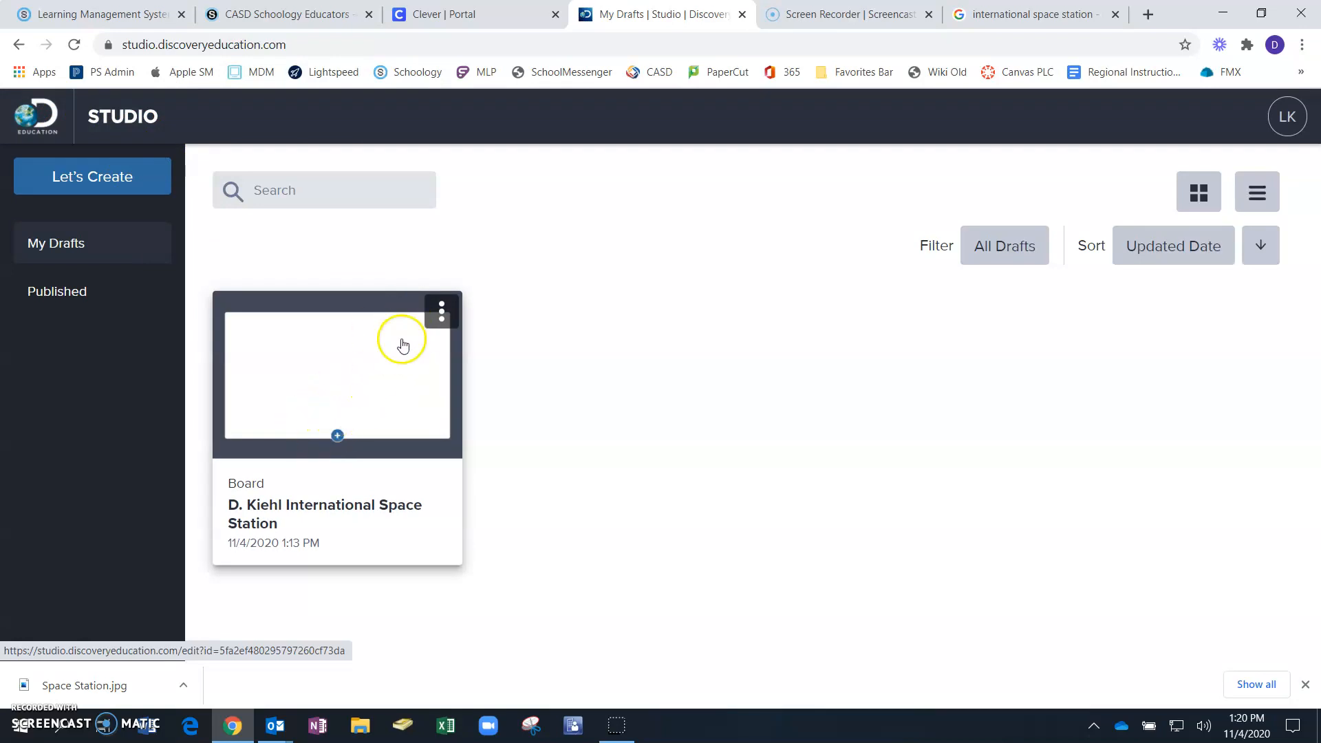
{"action": "left_click", "coordinate": [442, 313]}
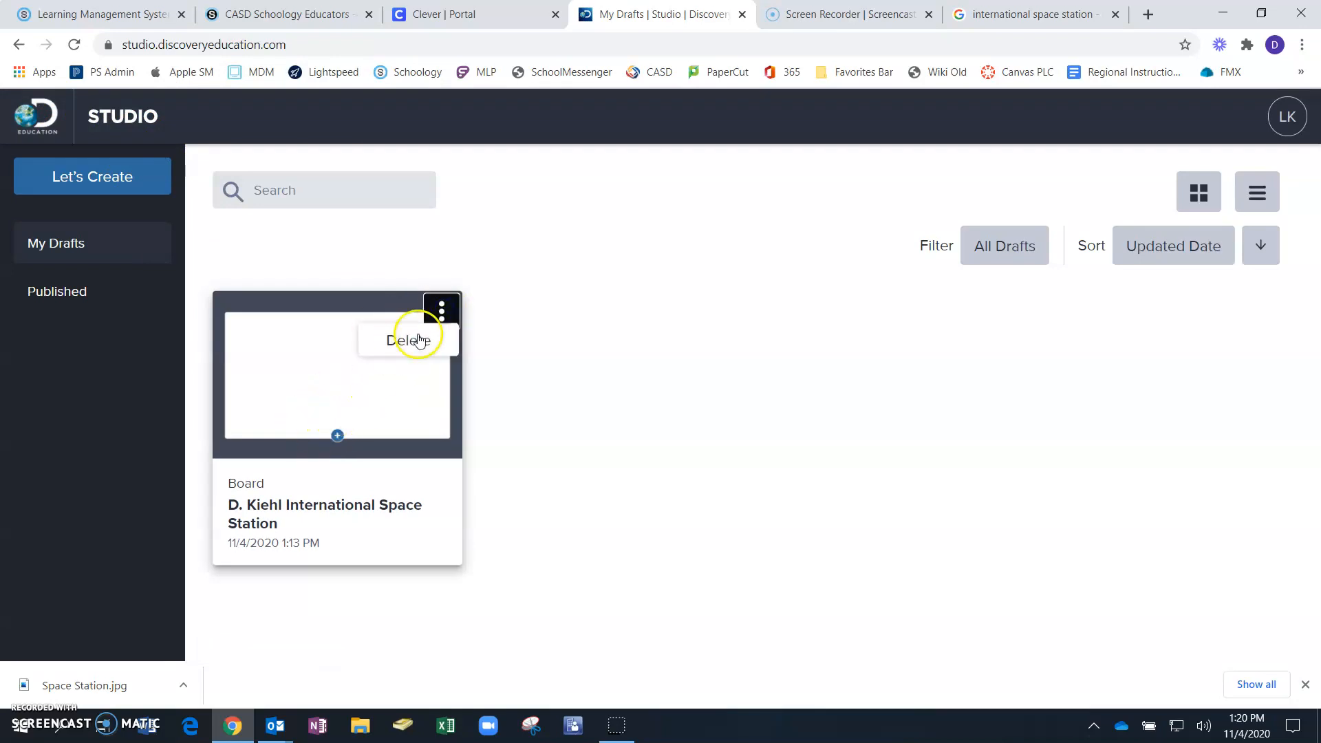
{"action": "left_click", "coordinate": [383, 428]}
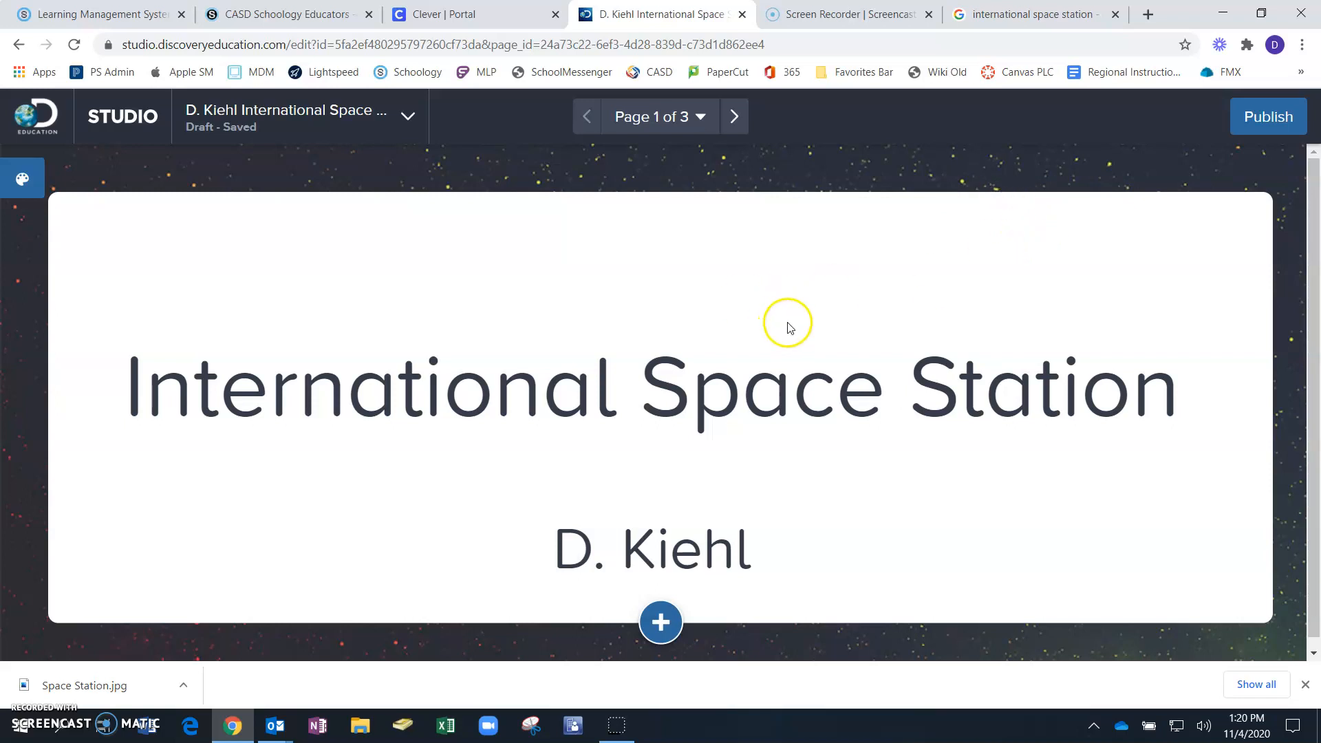
Step: Start publishing the board, search for the teacher's surname, and add the teacher's Science 8 15(A) classroom as a recipient
{"action": "left_click", "coordinate": [1281, 116]}
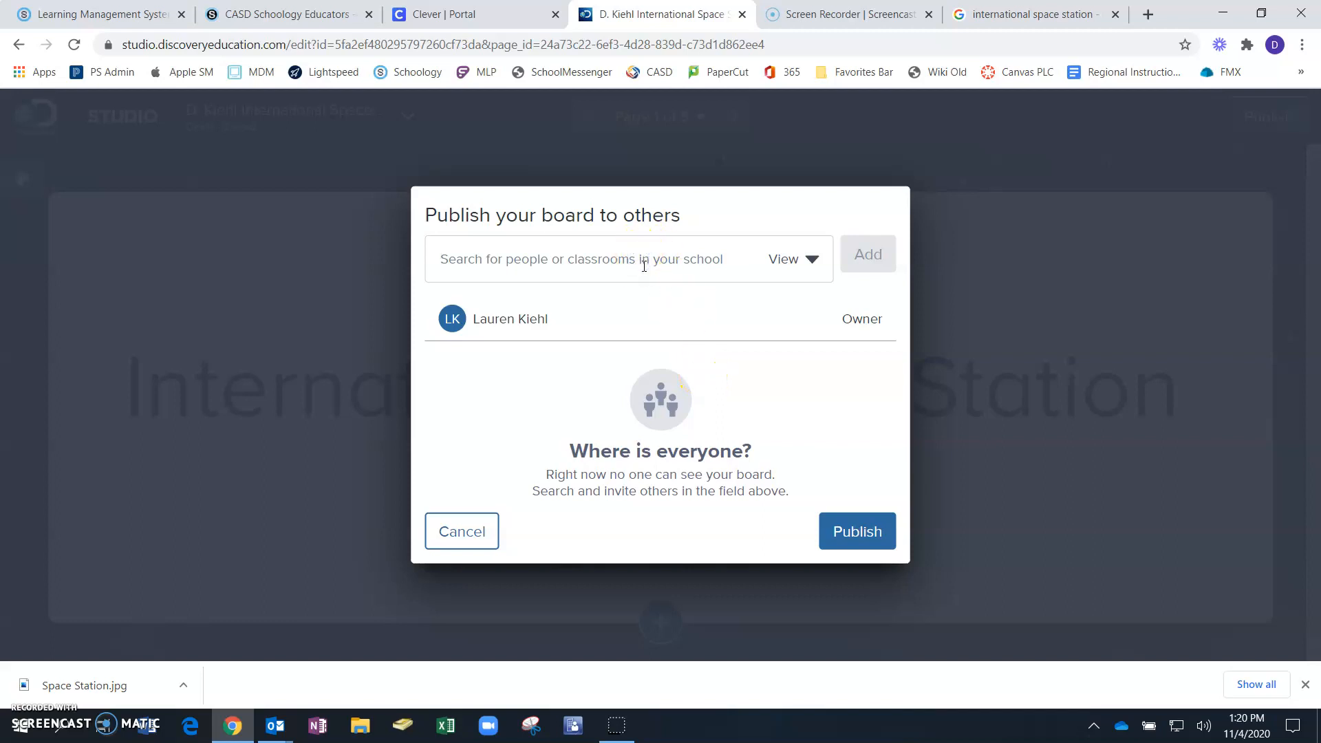
{"action": "type", "text": "a"}
{"action": "key", "text": "BackSpace"}
{"action": "type", "text": "aglow"}
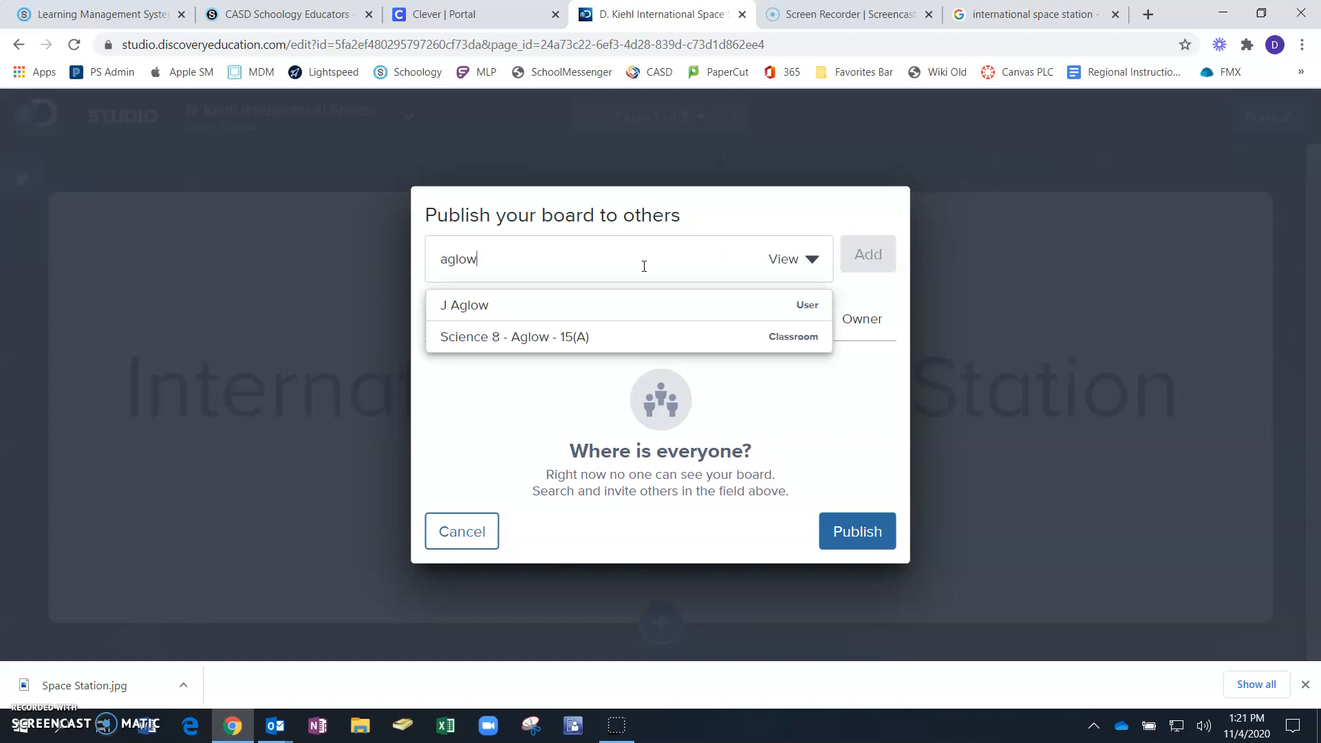
{"action": "left_click", "coordinate": [497, 338]}
{"action": "left_click", "coordinate": [883, 249]}
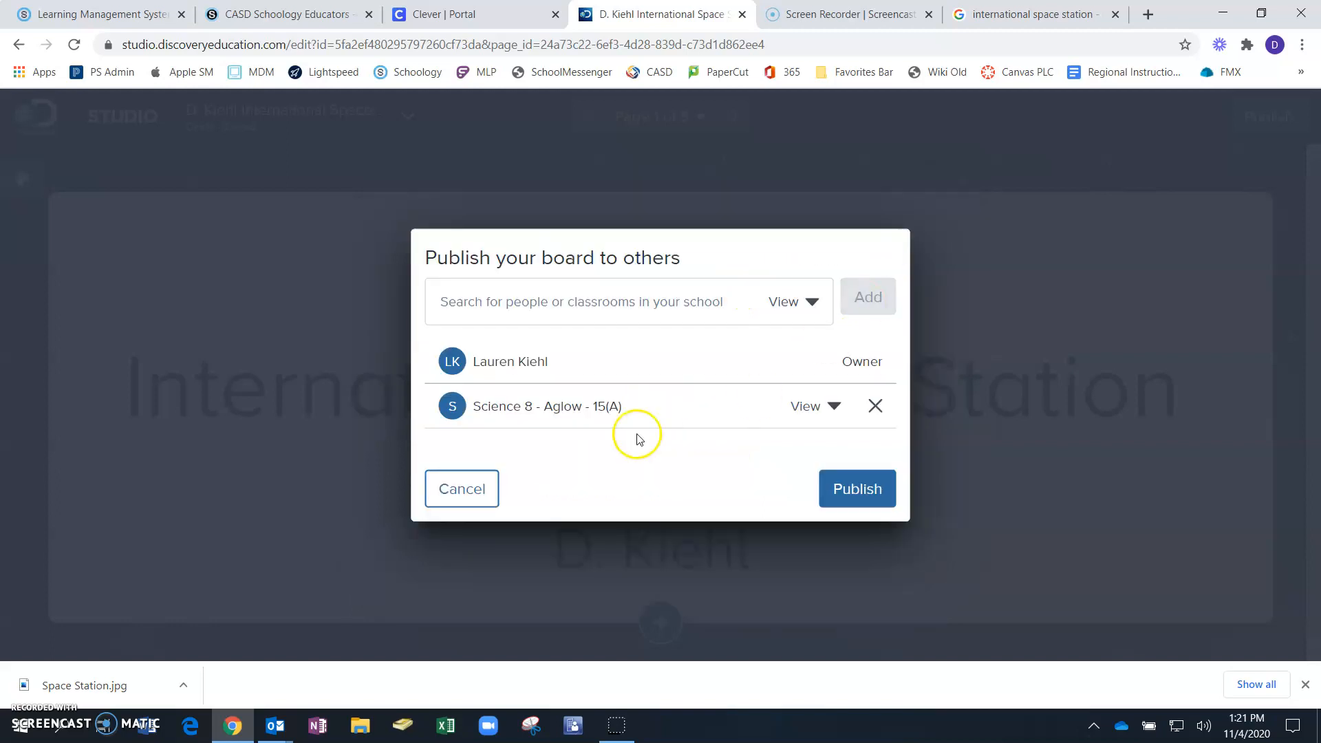
Step: Switch the classroom's access to Read only and back to View, and exit publishing without saving the sharing changes
{"action": "left_click", "coordinate": [817, 410]}
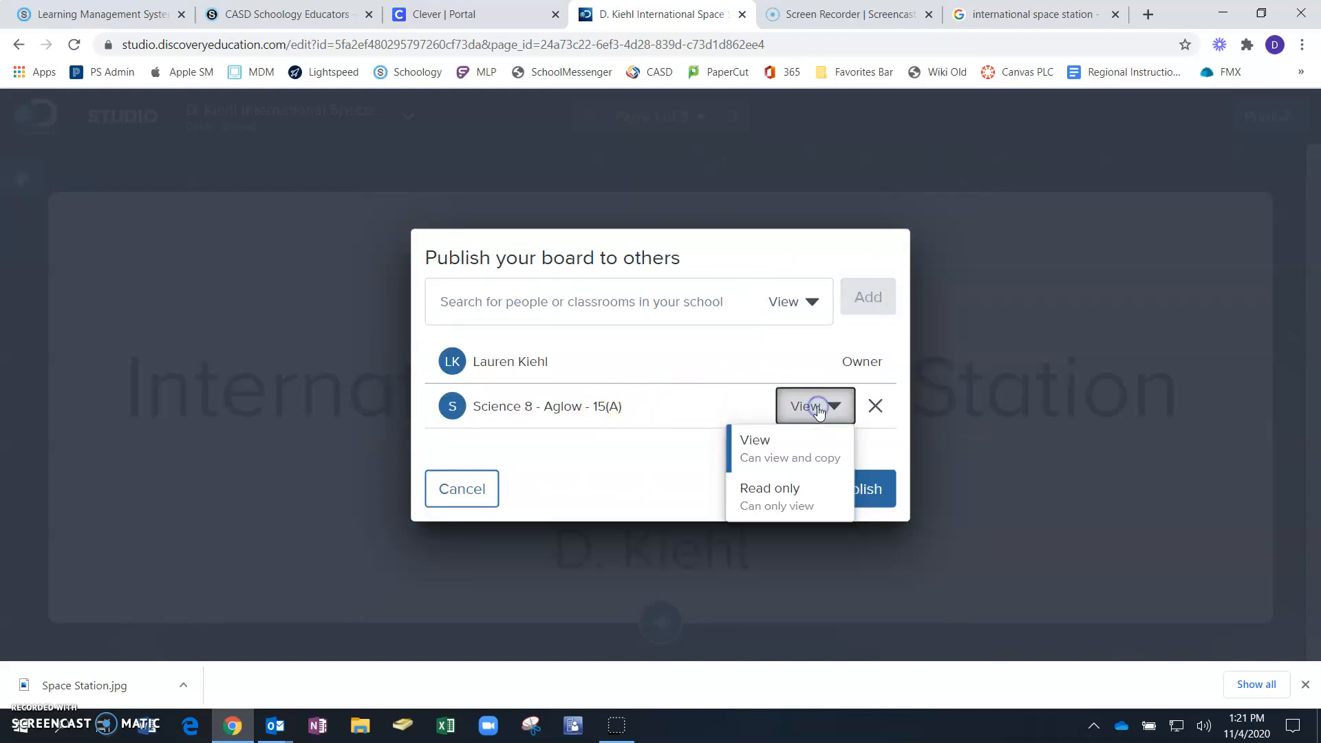
{"action": "left_click", "coordinate": [782, 498]}
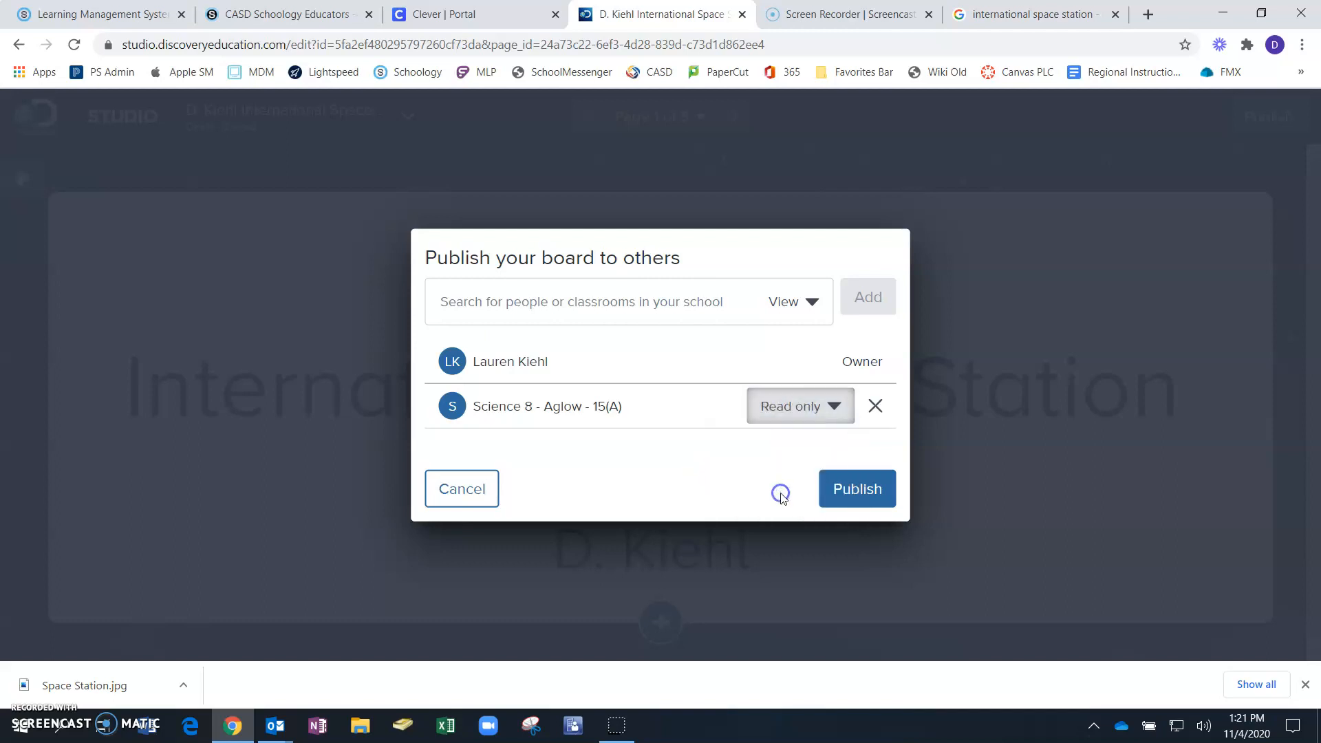
{"action": "left_click", "coordinate": [767, 411]}
{"action": "left_click", "coordinate": [750, 453]}
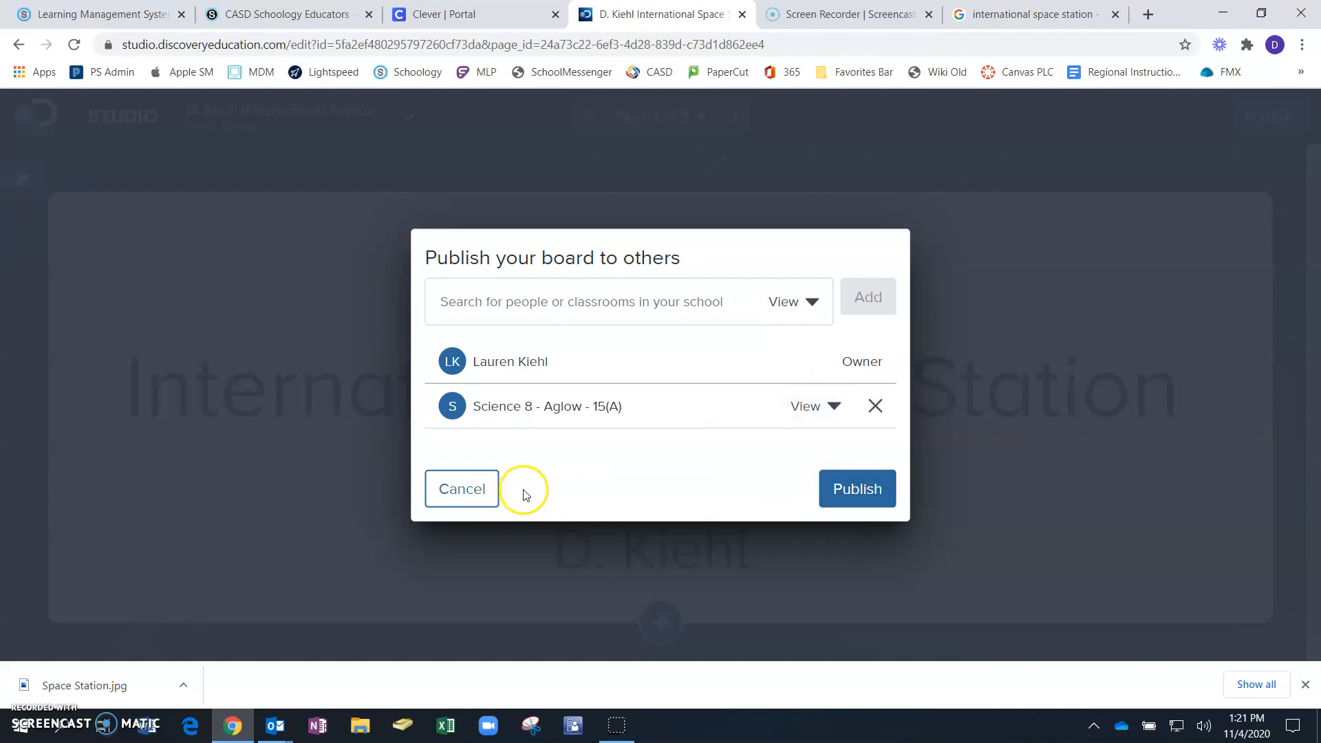
{"action": "left_click", "coordinate": [473, 503]}
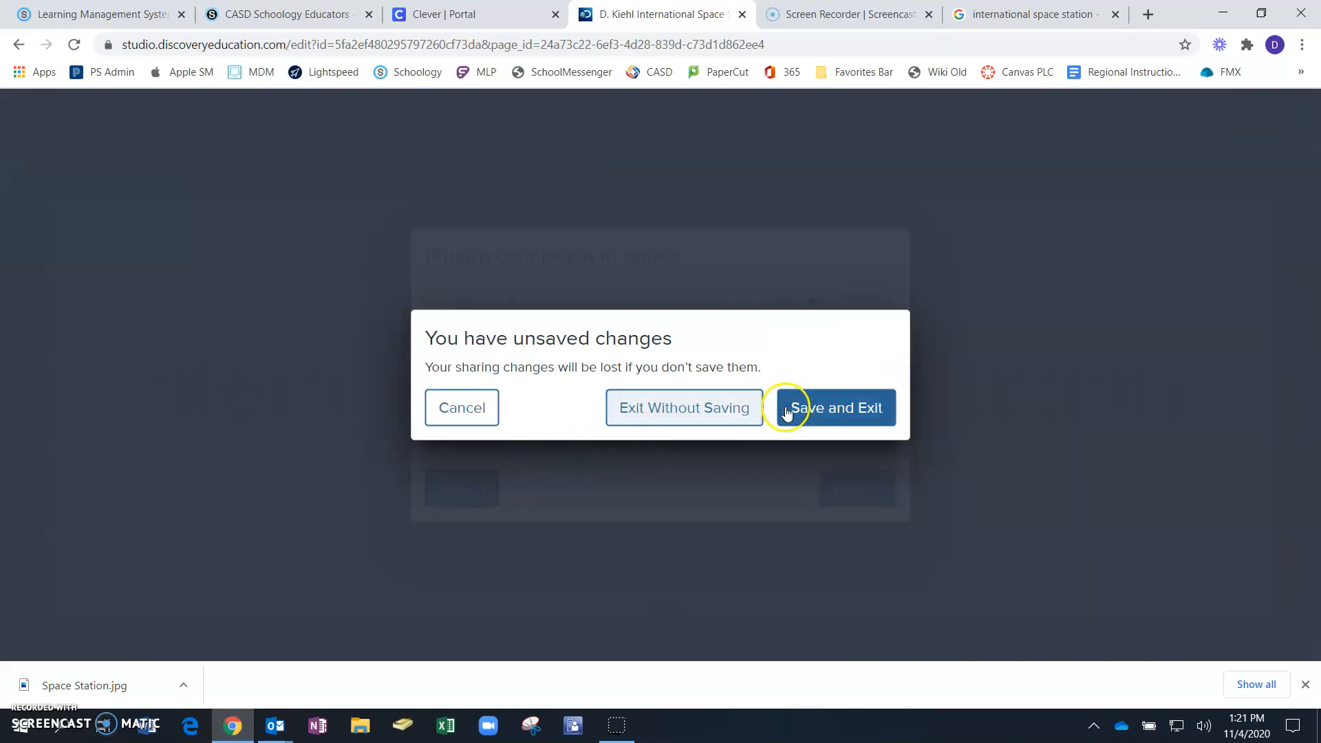
{"action": "left_click", "coordinate": [708, 417]}
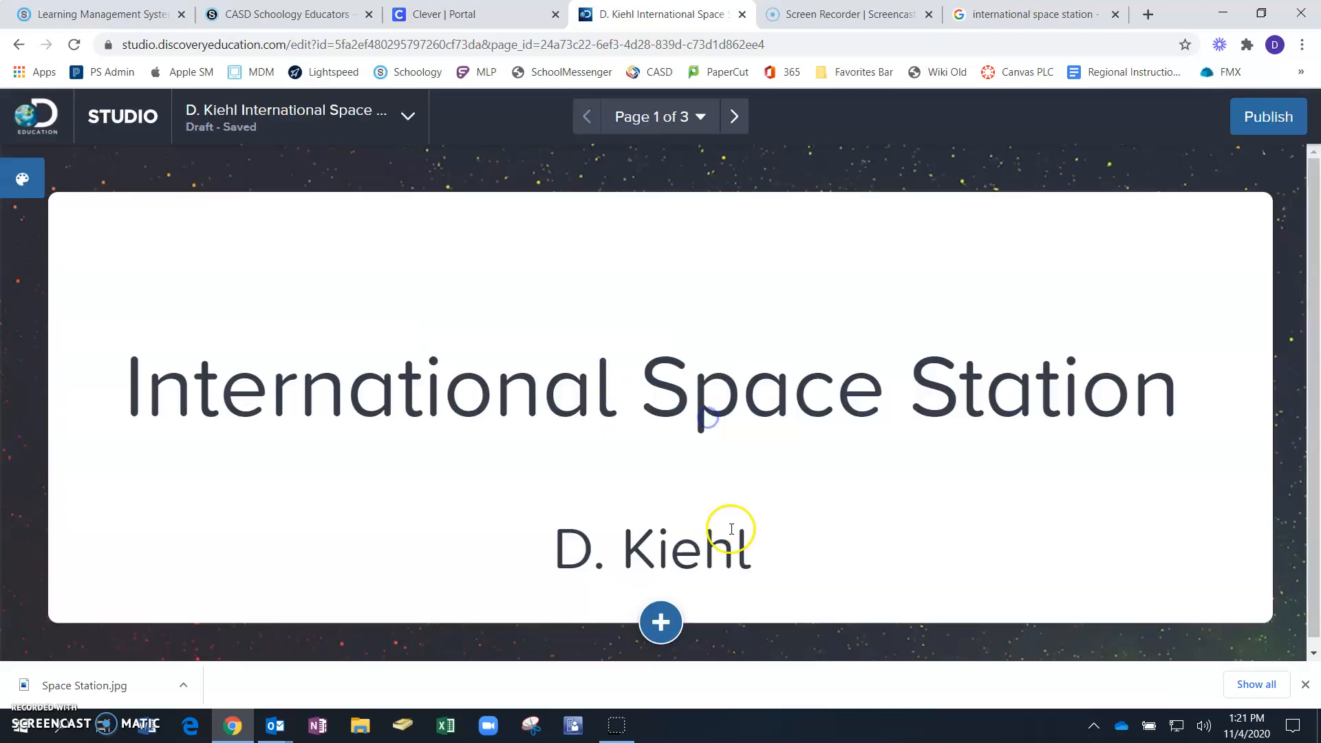